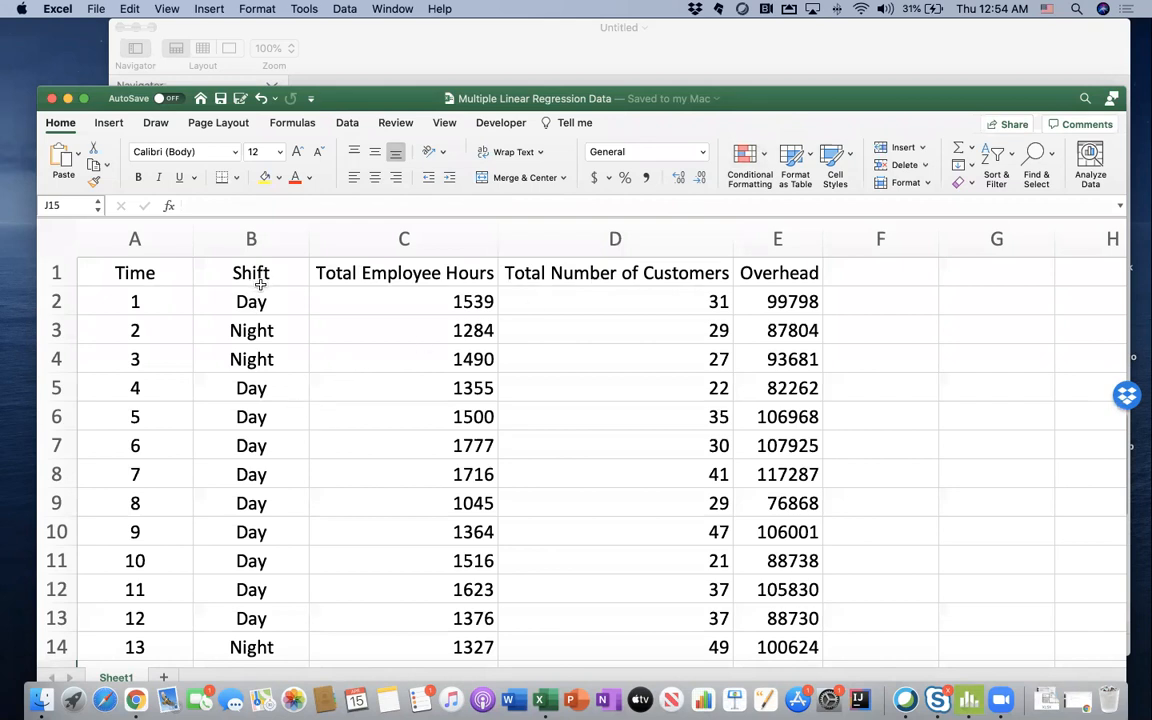
Step: Examine the Shift, Total Employee Hours, Total Number of Customers and Overhead columns of the historical data
{"action": "left_click", "coordinate": [422, 276]}
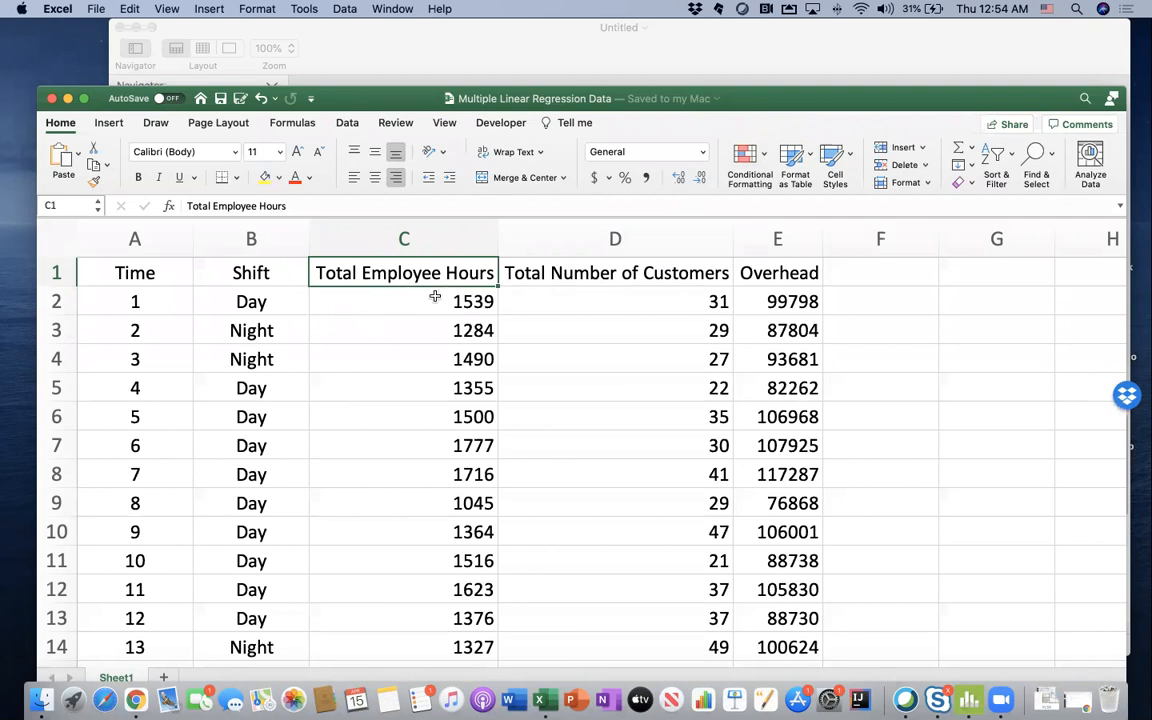
{"action": "left_click", "coordinate": [247, 240]}
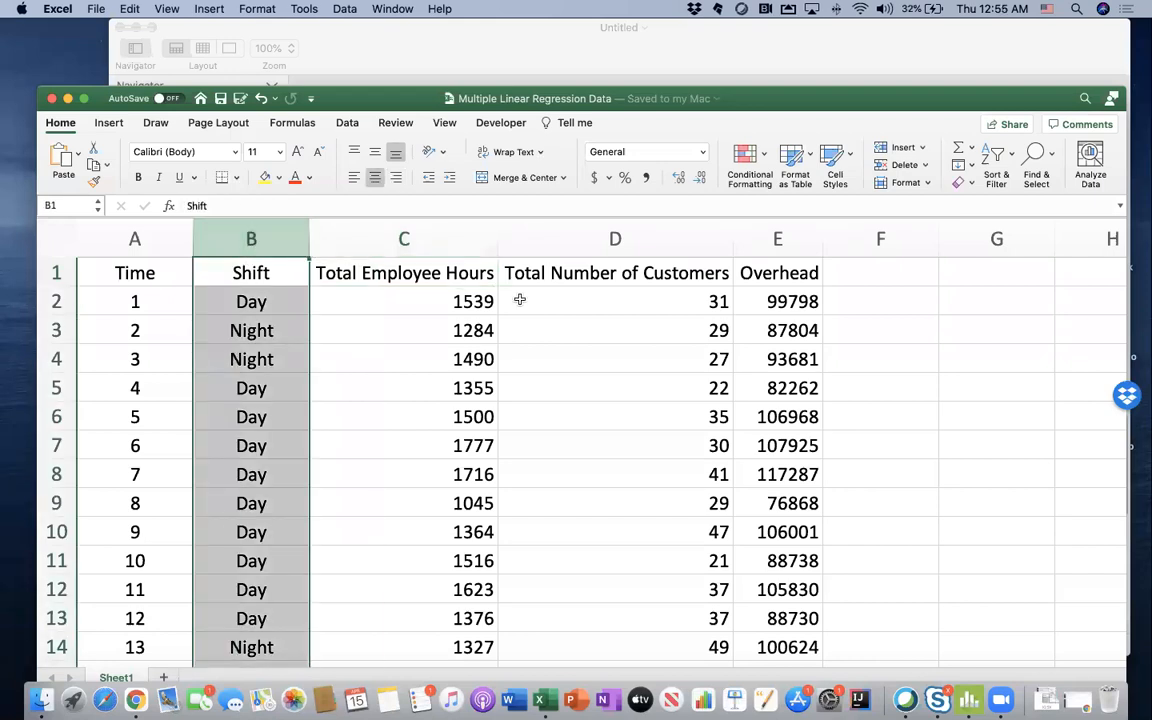
{"action": "left_click", "coordinate": [618, 304]}
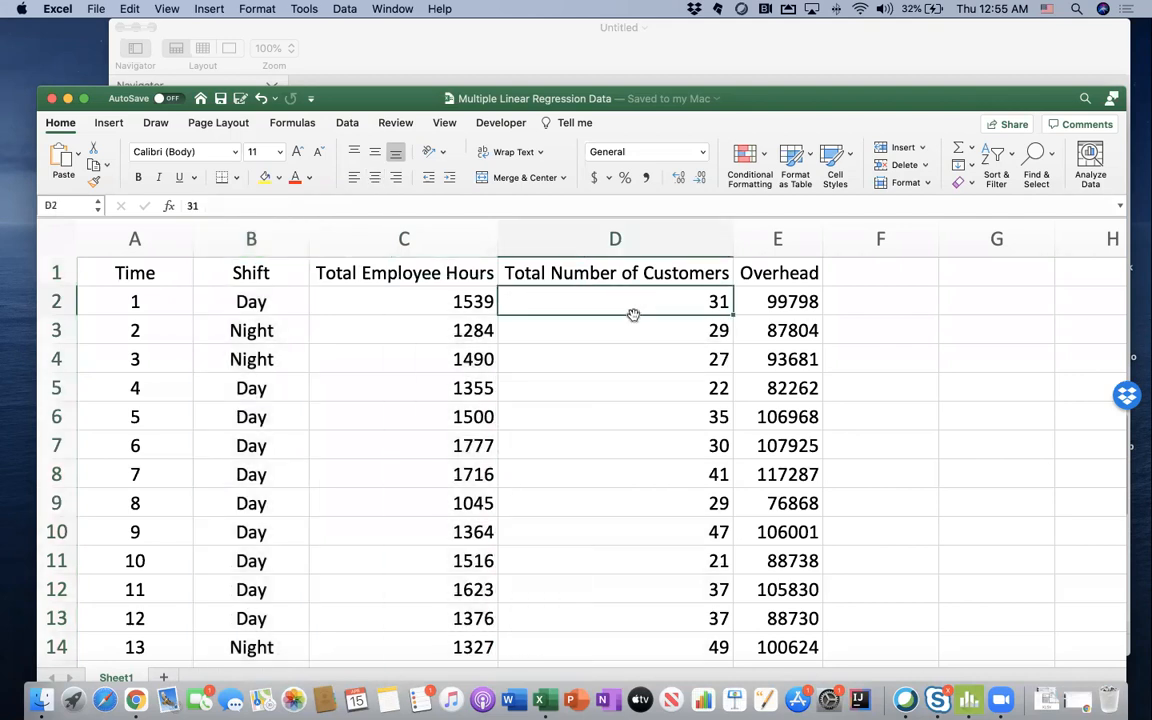
{"action": "left_click", "coordinate": [770, 304]}
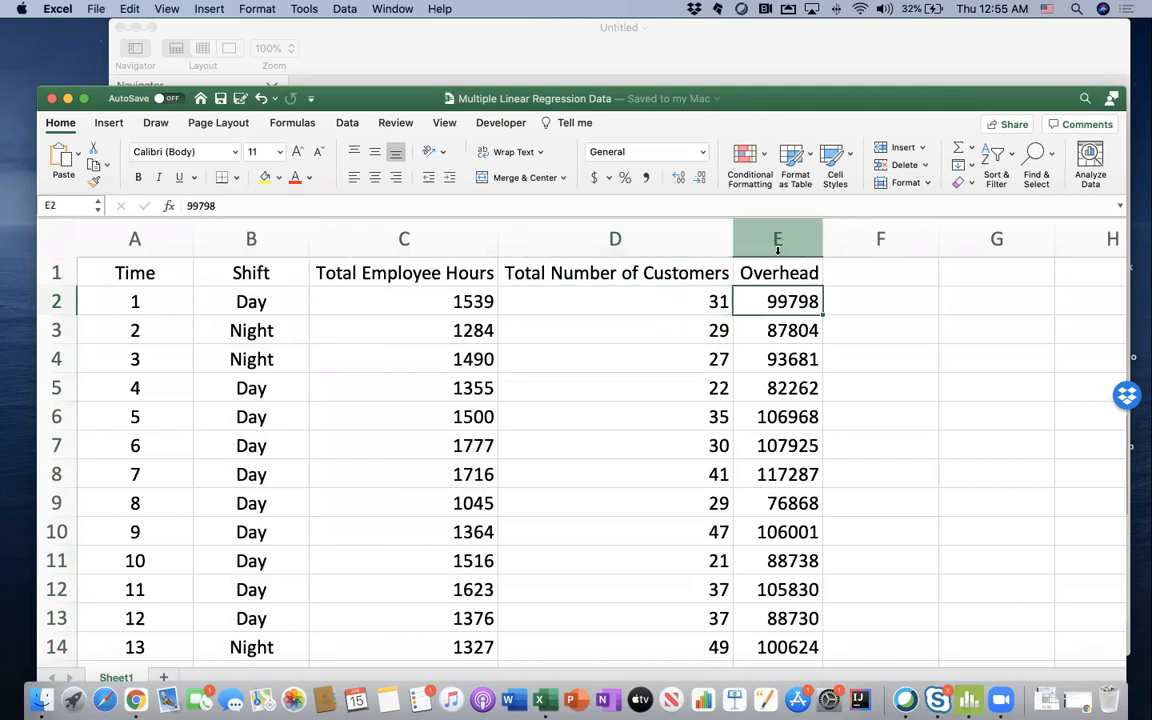
{"action": "left_click", "coordinate": [776, 245]}
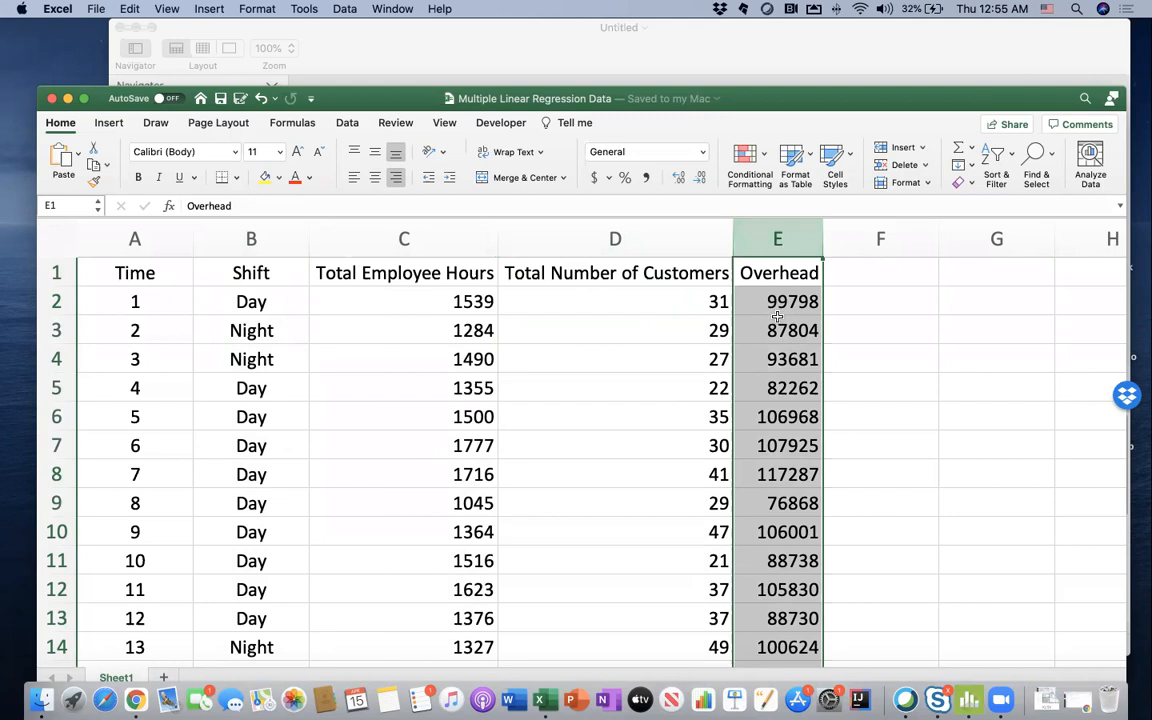
{"action": "left_click", "coordinate": [298, 310]}
{"action": "left_click_drag", "start_coordinate": [313, 316], "coordinate": [390, 326]}
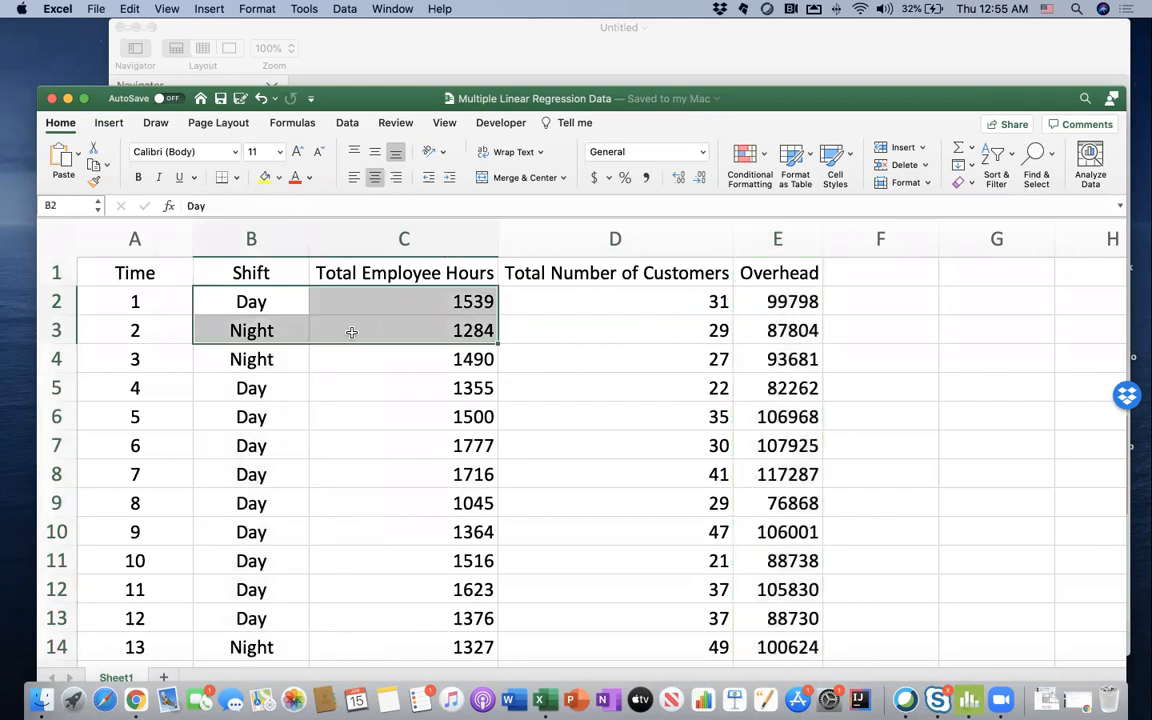
Step: Look through the periods listed in the Time column of the historical data
{"action": "left_click", "coordinate": [135, 242]}
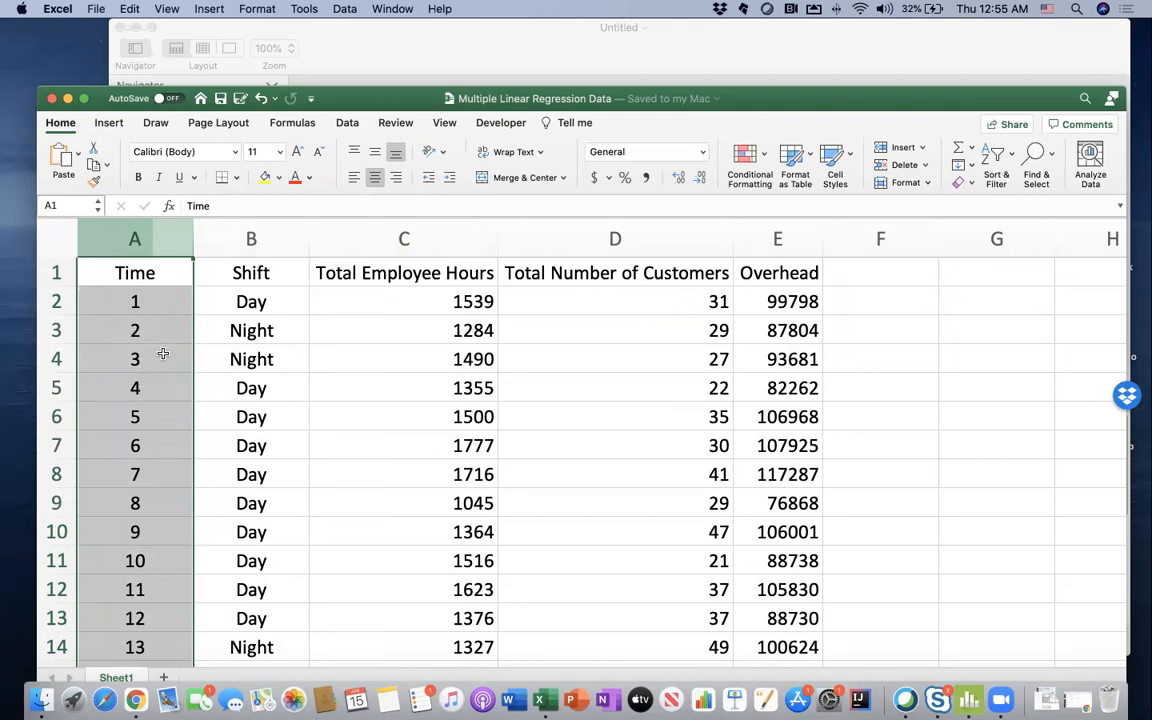
{"action": "scroll", "coordinate": [162, 358], "scroll_direction": "down", "scroll_amount": 5}
{"action": "scroll", "coordinate": [161, 364], "scroll_direction": "down", "scroll_amount": 2}
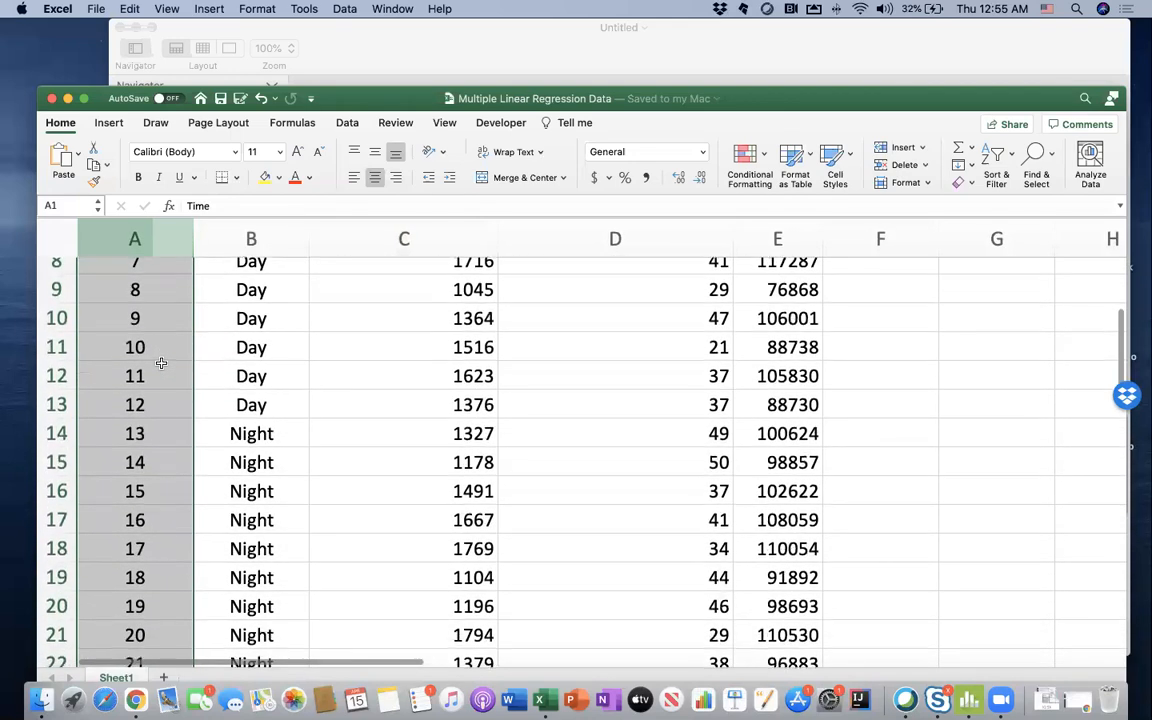
{"action": "scroll", "coordinate": [161, 363], "scroll_direction": "up", "scroll_amount": 7}
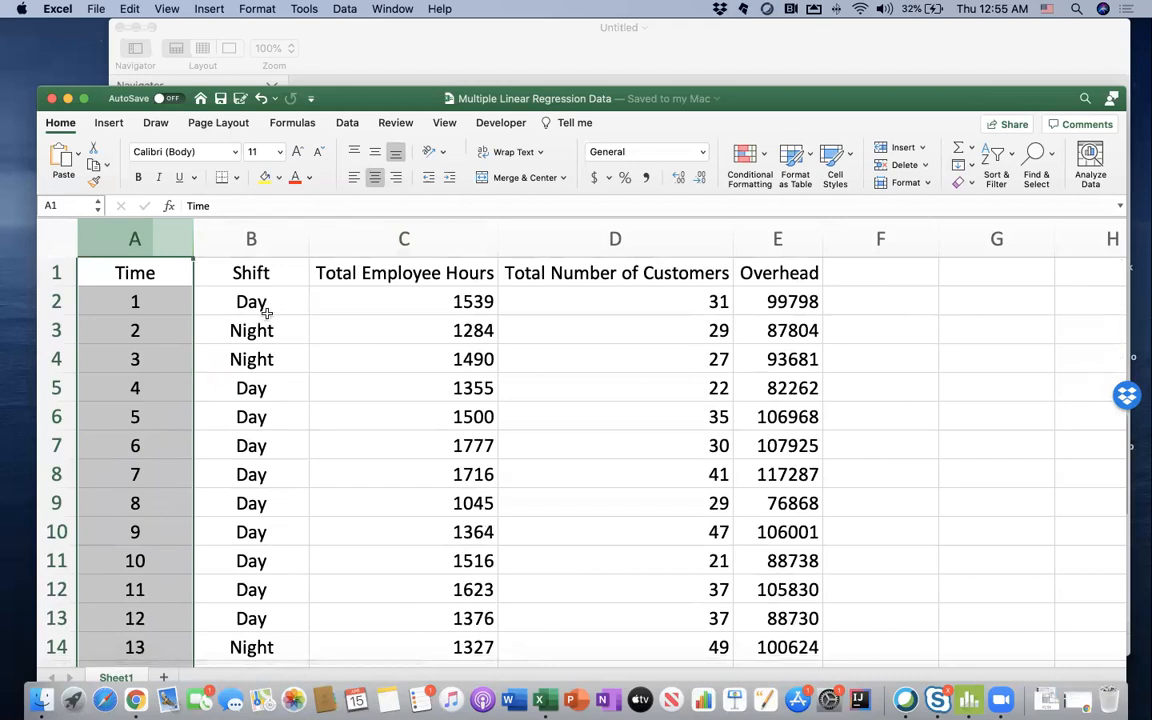
Step: Review the Shift, Total Employee Hours and Total Number of Customers columns as predictors of the Overhead column
{"action": "left_click", "coordinate": [240, 245]}
{"action": "left_click_drag", "start_coordinate": [245, 274], "coordinate": [607, 360]}
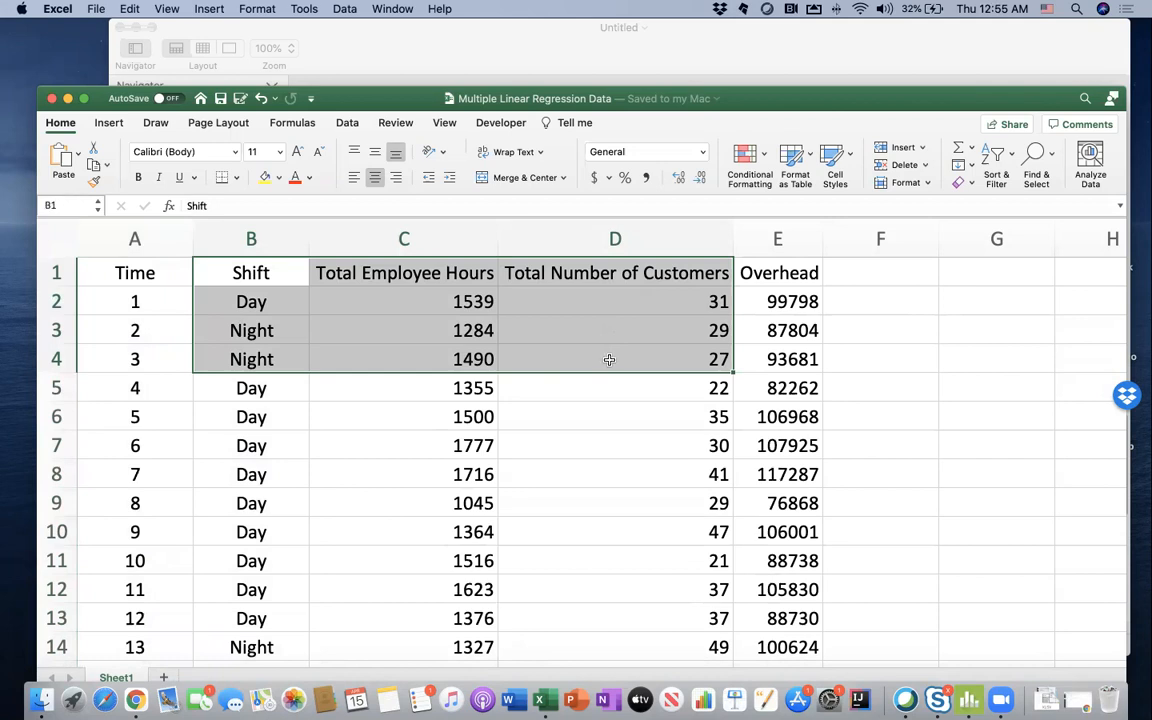
{"action": "left_click", "coordinate": [780, 241]}
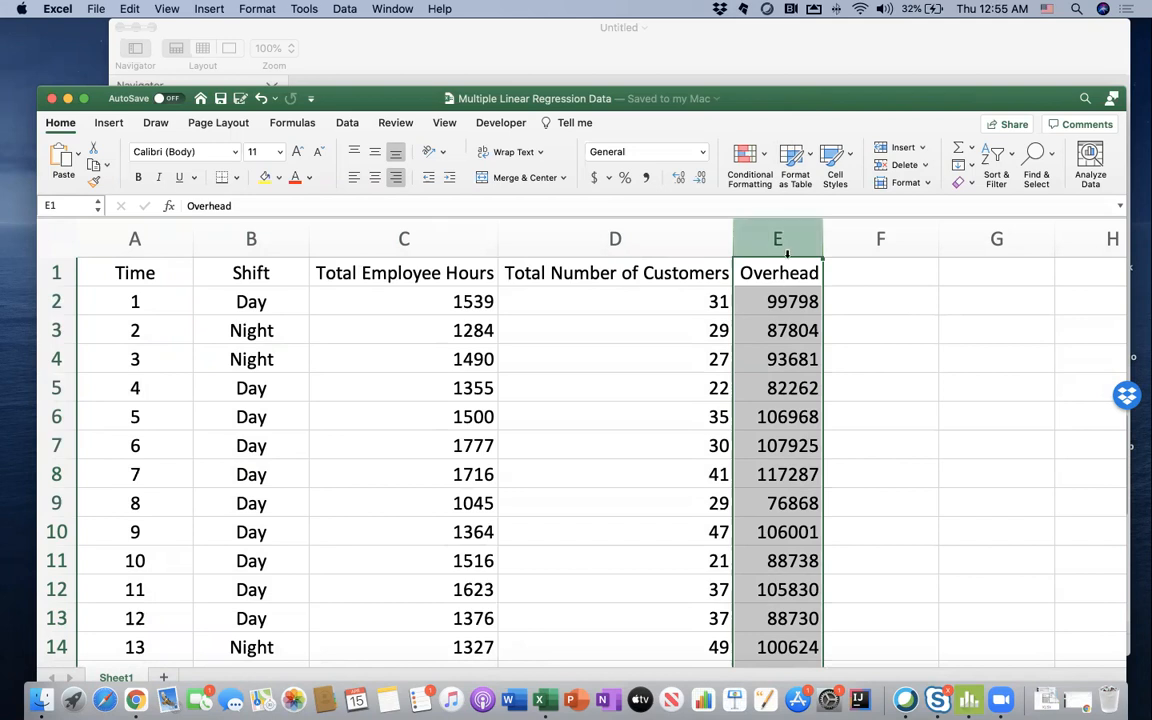
{"action": "left_click", "coordinate": [722, 332]}
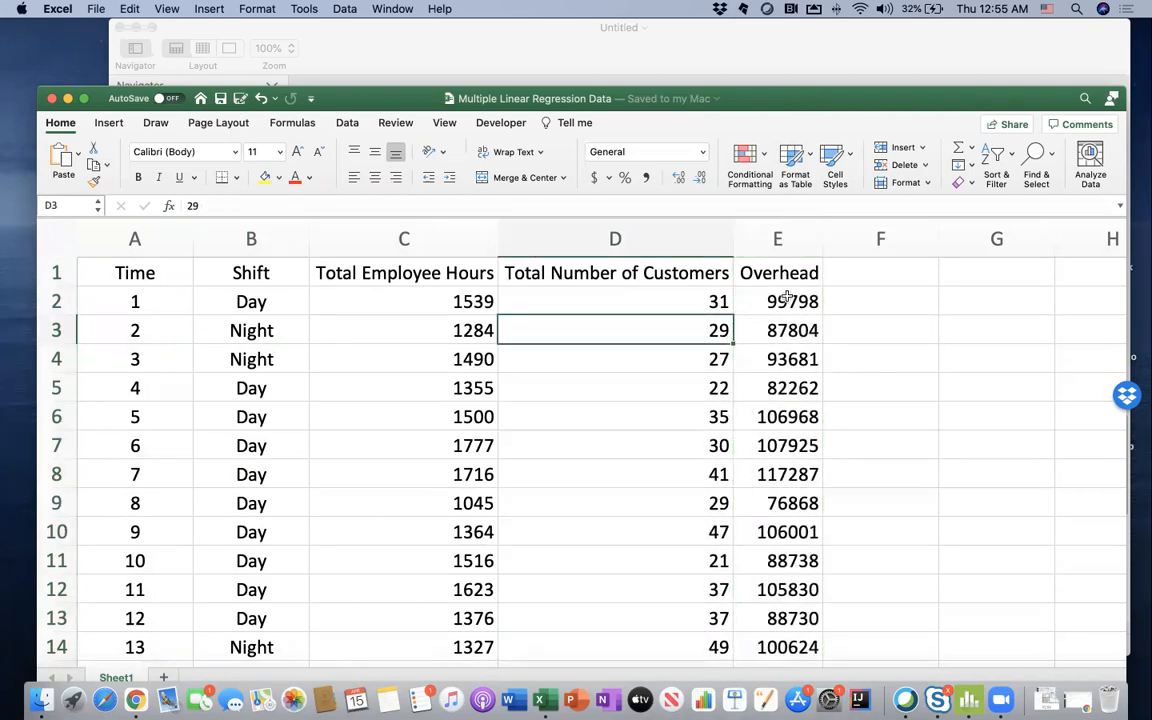
{"action": "left_click", "coordinate": [795, 250]}
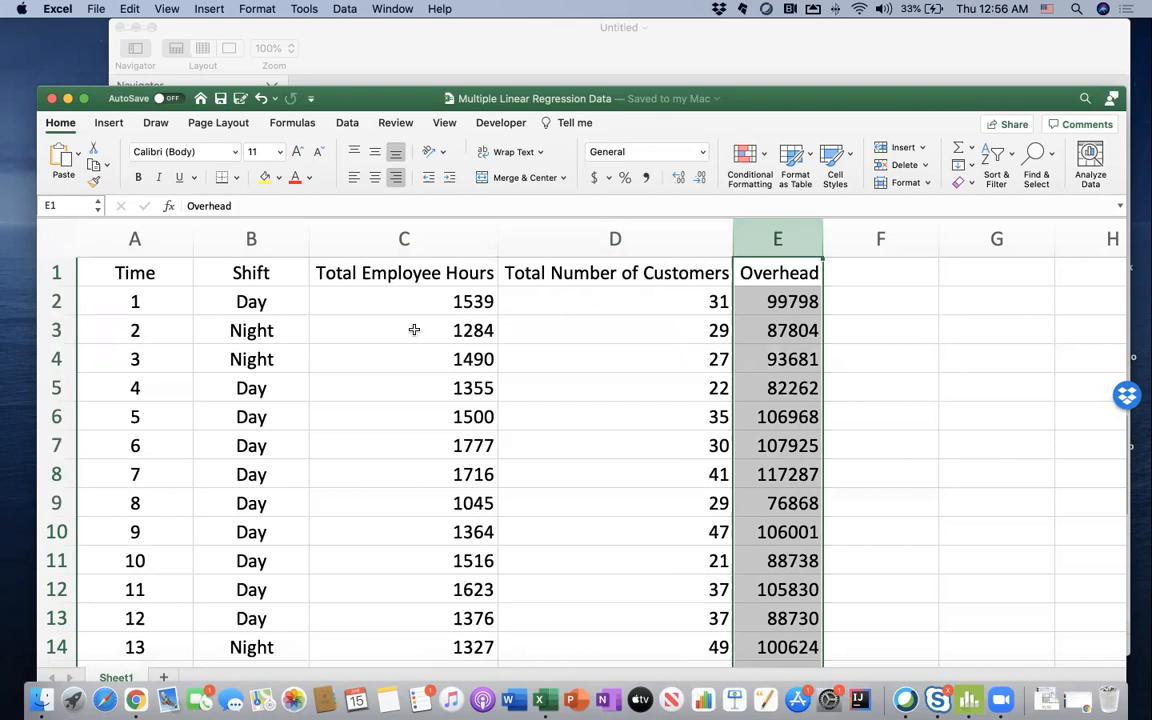
{"action": "left_click", "coordinate": [267, 242]}
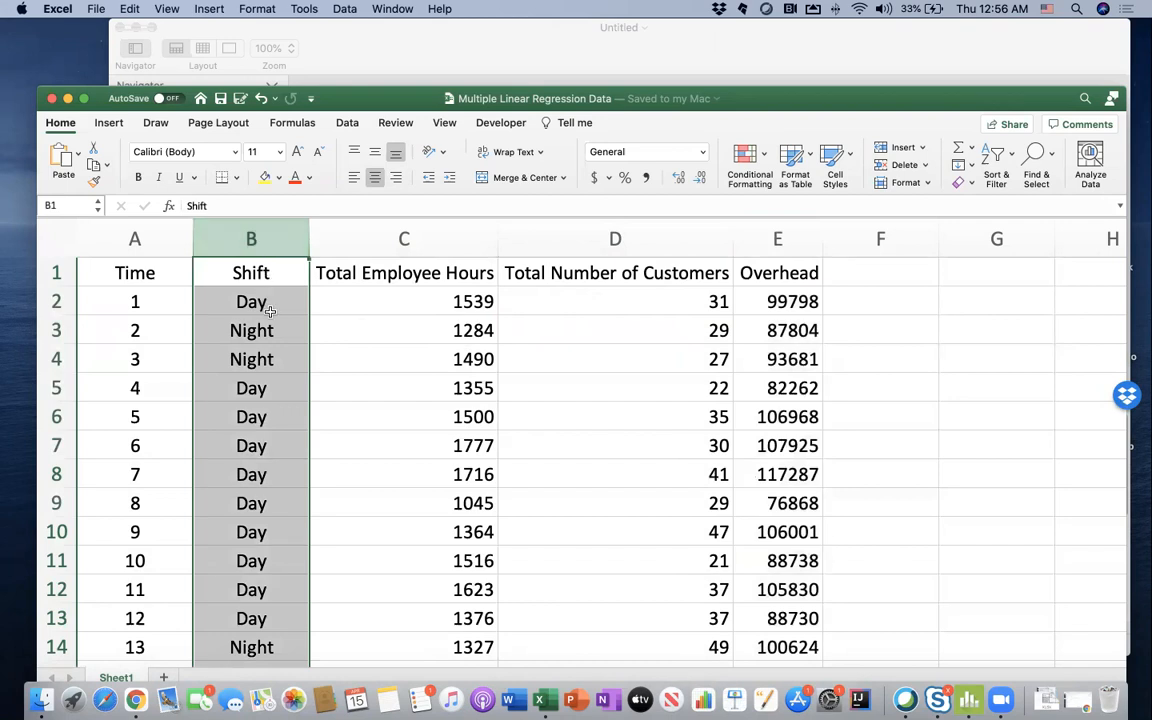
{"action": "left_click", "coordinate": [433, 246]}
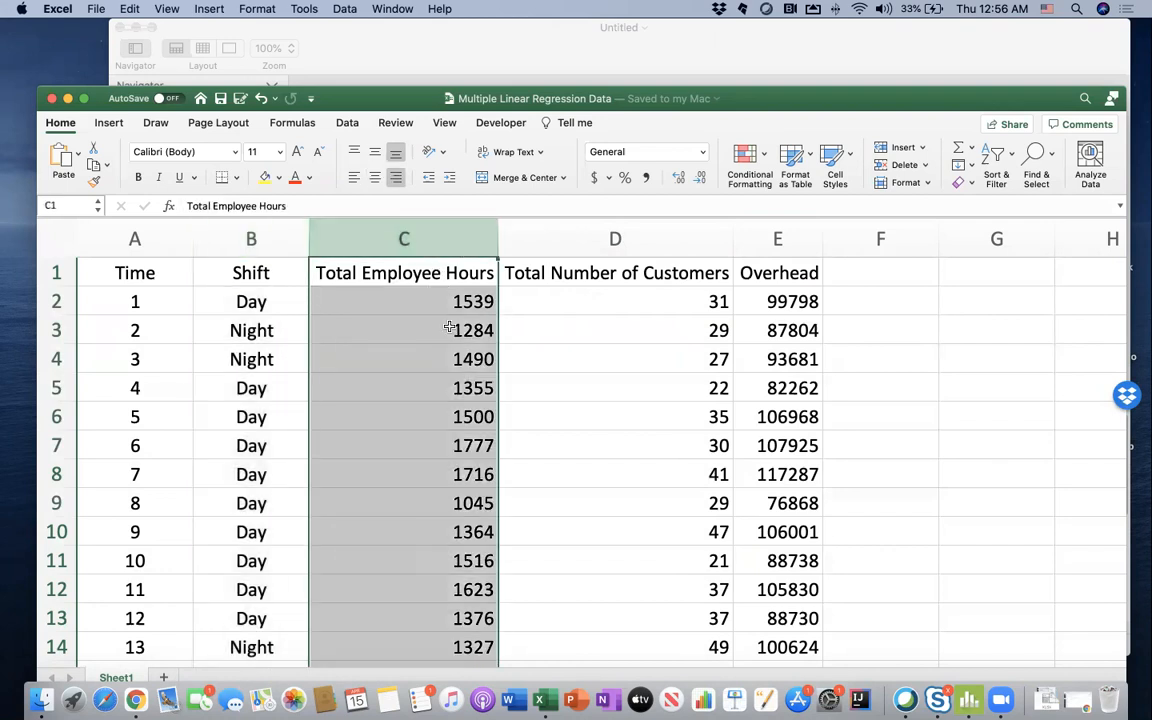
{"action": "left_click", "coordinate": [634, 238]}
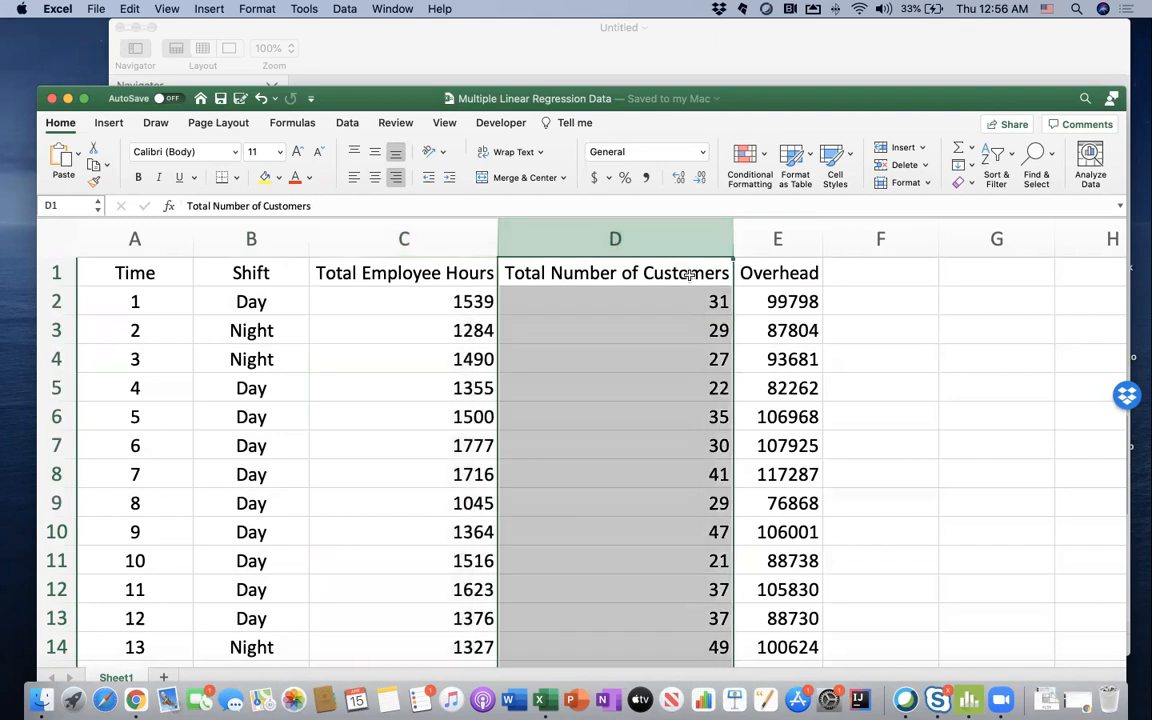
{"action": "left_click", "coordinate": [788, 242]}
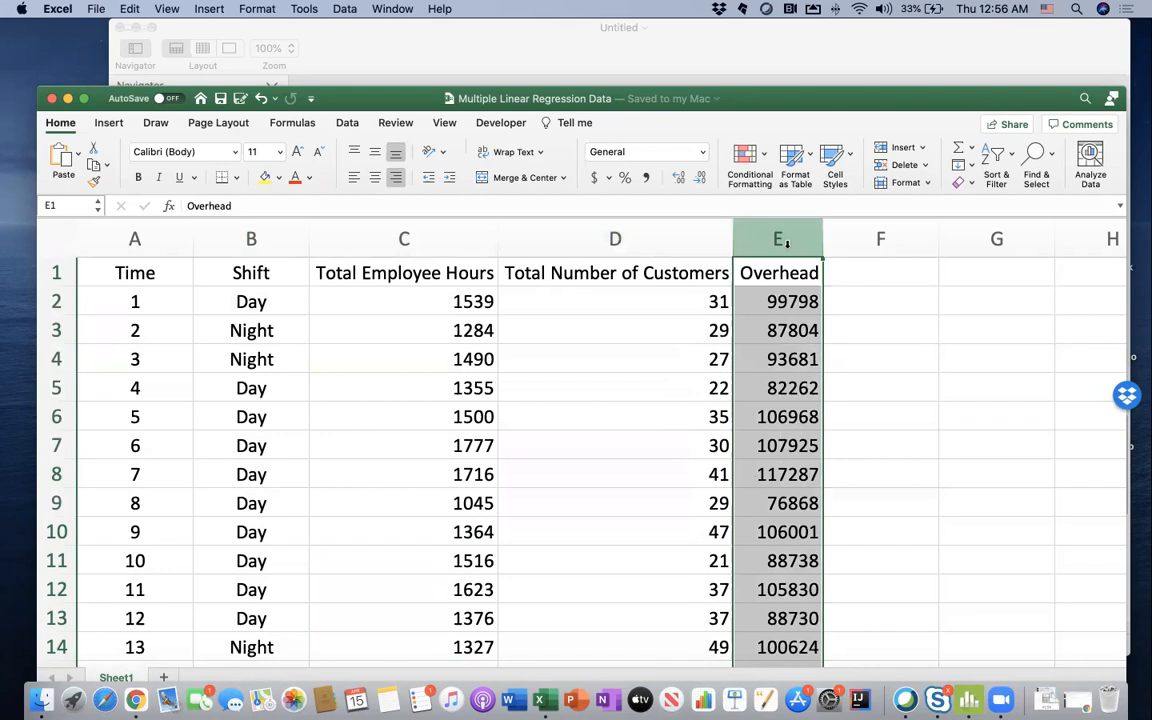
Step: Check how far down the historical data rows extend, and return to the header row
{"action": "scroll", "coordinate": [561, 420], "scroll_direction": "down", "scroll_amount": 10}
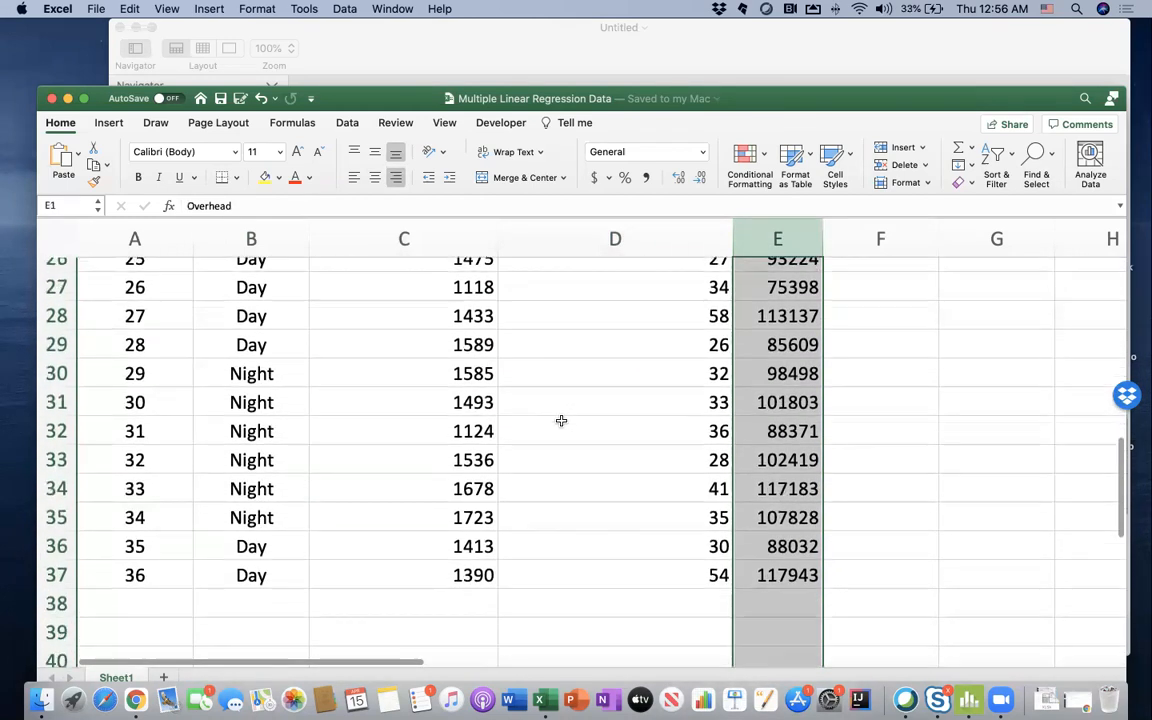
{"action": "scroll", "coordinate": [561, 420], "scroll_direction": "down", "scroll_amount": 3}
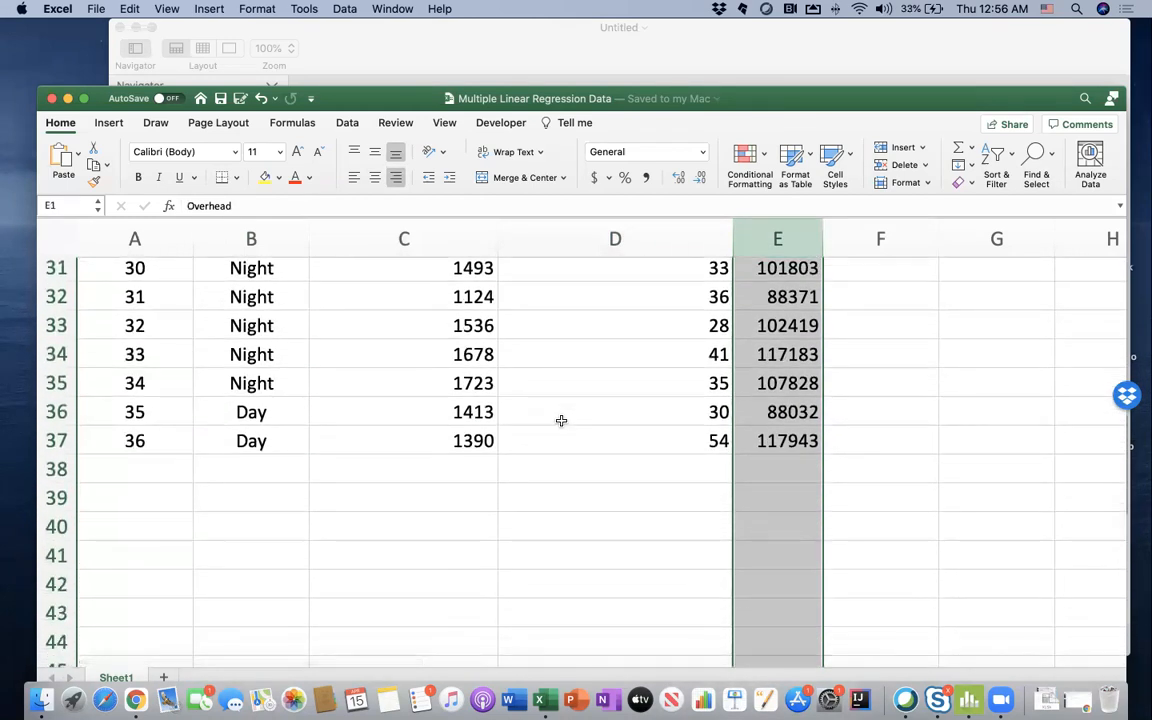
{"action": "scroll", "coordinate": [561, 420], "scroll_direction": "up", "scroll_amount": 12}
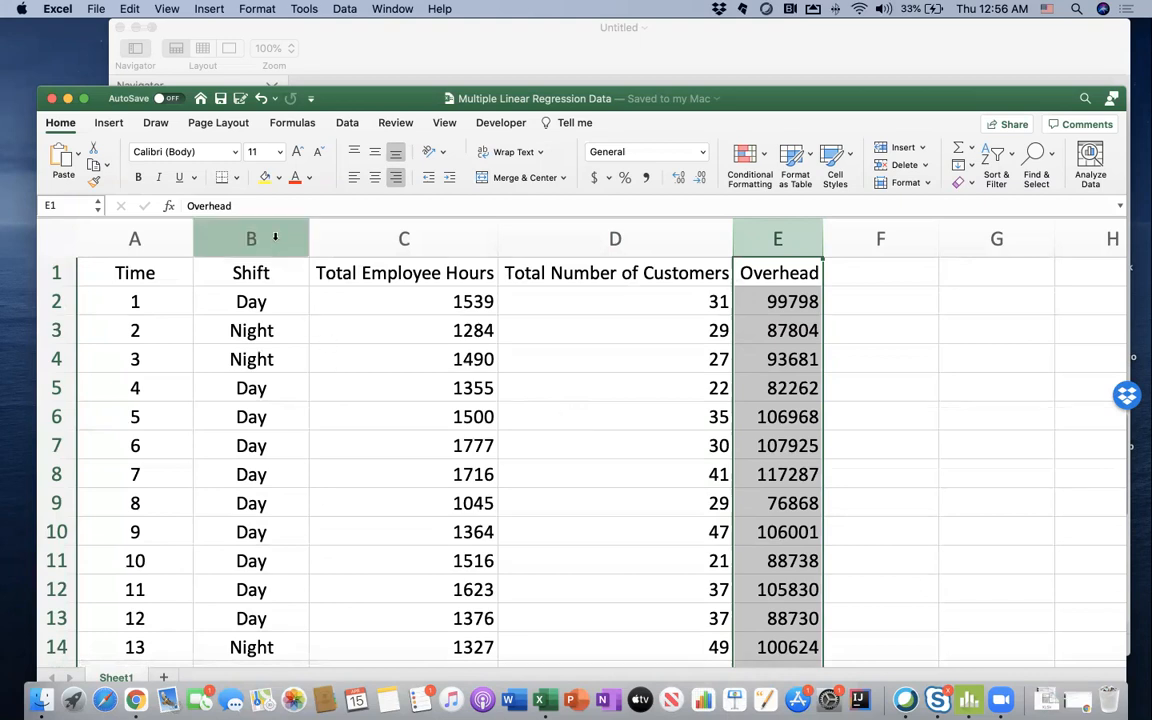
Step: Examine the Future Shift, Future Employee Hours and Future Total Number of Customer values in columns J to L
{"action": "left_click_drag", "start_coordinate": [275, 237], "coordinate": [592, 279]}
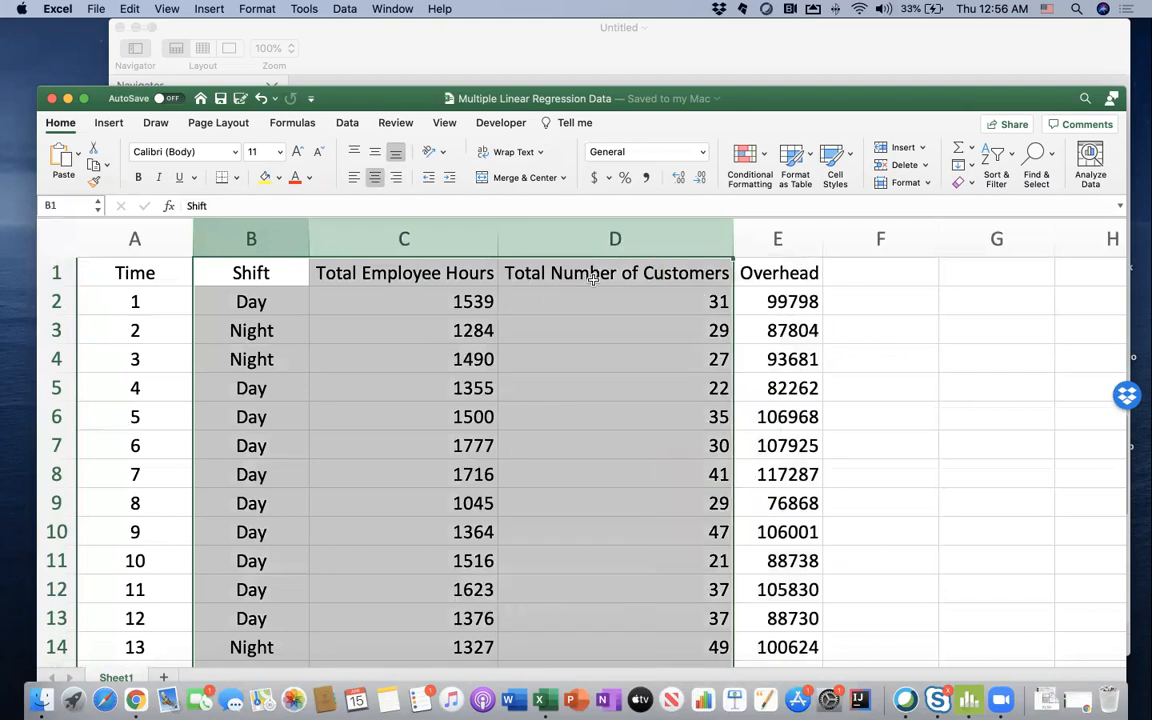
{"action": "scroll", "coordinate": [609, 337], "scroll_direction": "right", "scroll_amount": 10}
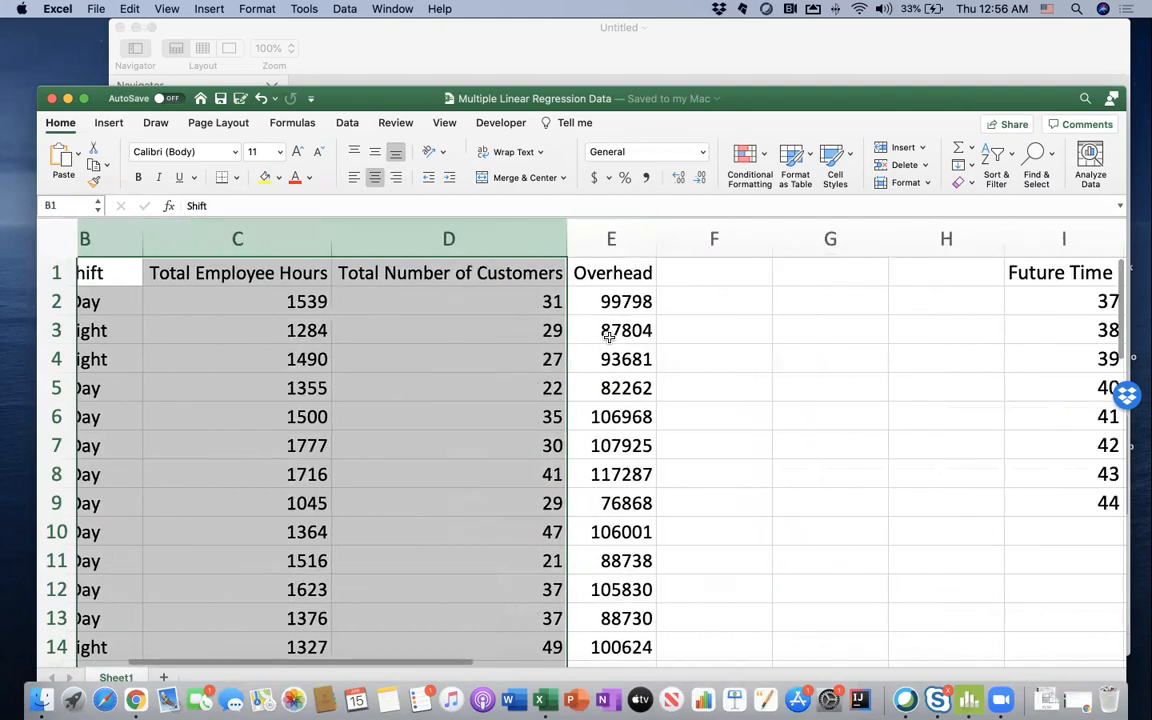
{"action": "scroll", "coordinate": [609, 337], "scroll_direction": "right", "scroll_amount": 3}
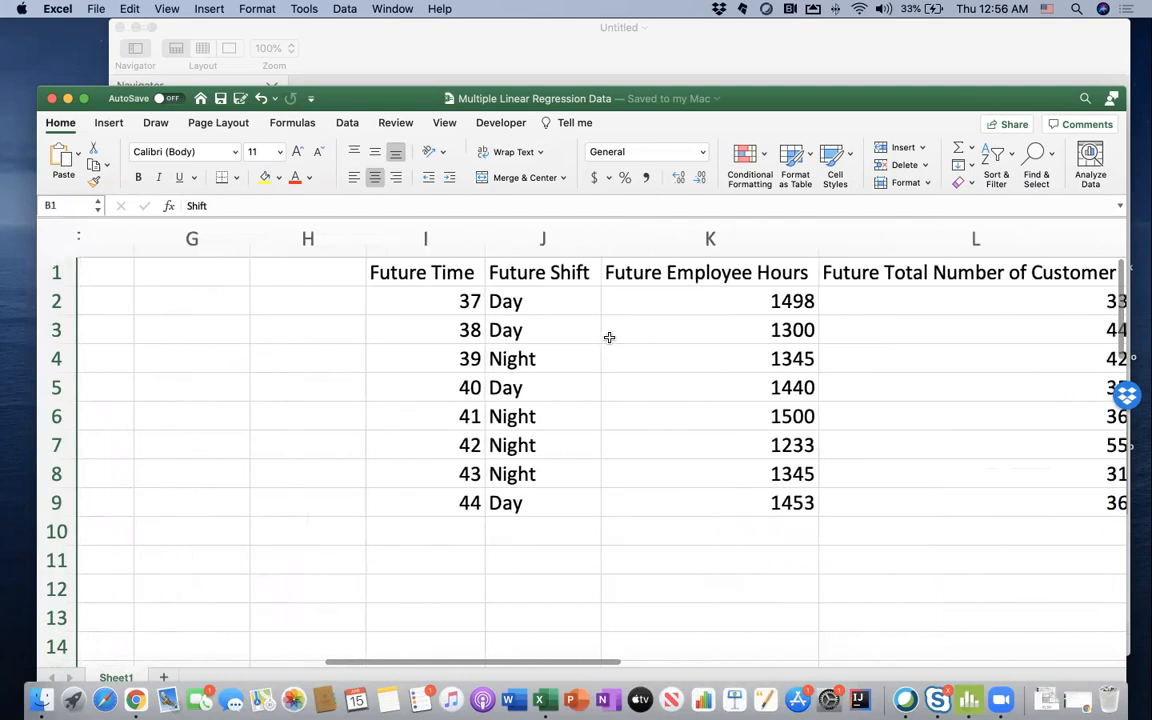
{"action": "scroll", "coordinate": [609, 337], "scroll_direction": "right", "scroll_amount": 3}
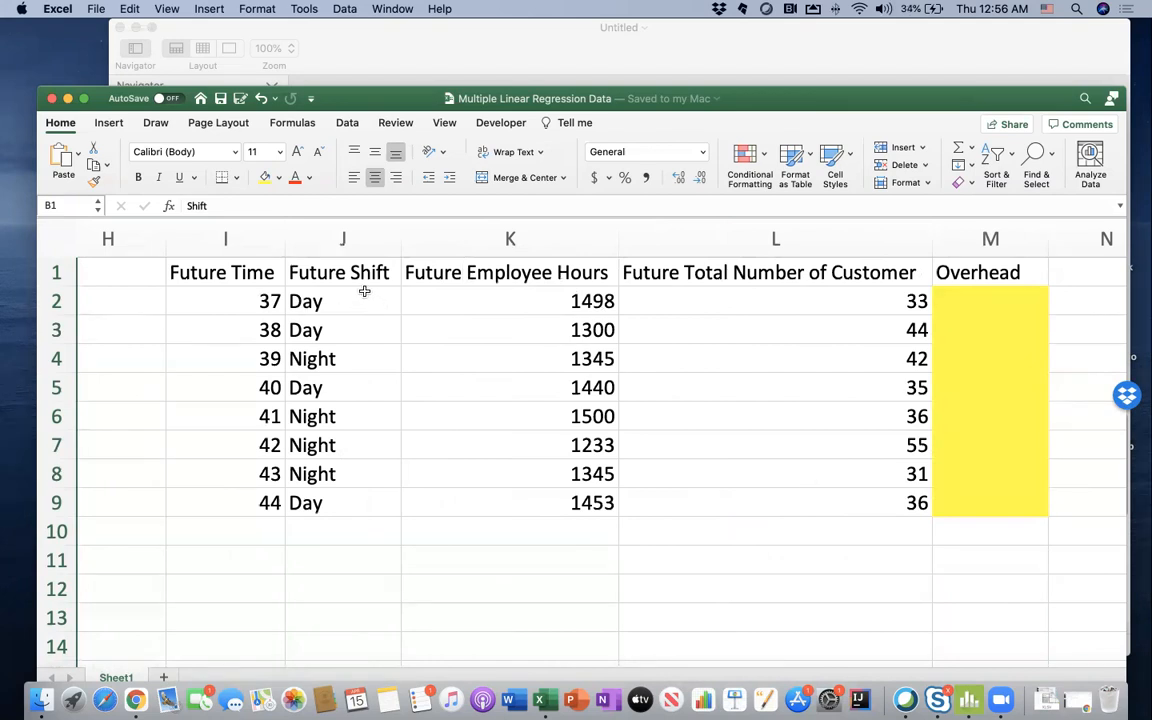
{"action": "left_click_drag", "start_coordinate": [364, 293], "coordinate": [386, 476]}
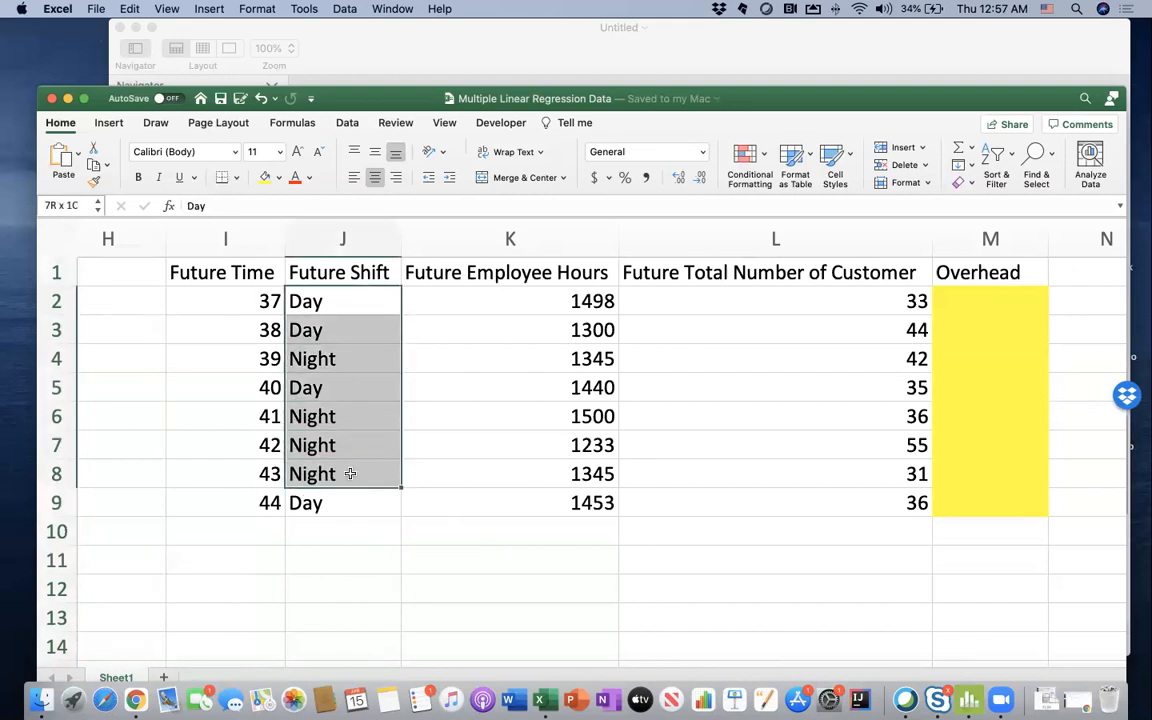
{"action": "left_click", "coordinate": [531, 297]}
{"action": "left_click_drag", "start_coordinate": [531, 297], "coordinate": [504, 491]}
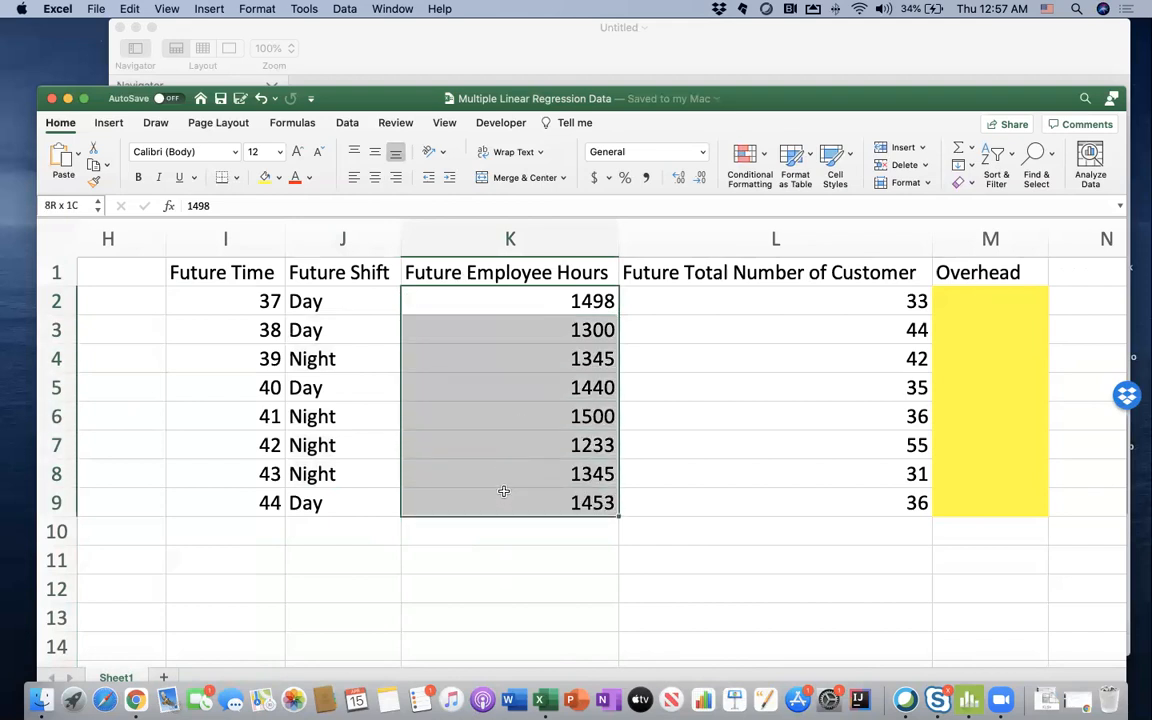
{"action": "left_click_drag", "start_coordinate": [504, 491], "coordinate": [504, 491]}
{"action": "left_click_drag", "start_coordinate": [833, 303], "coordinate": [814, 515]}
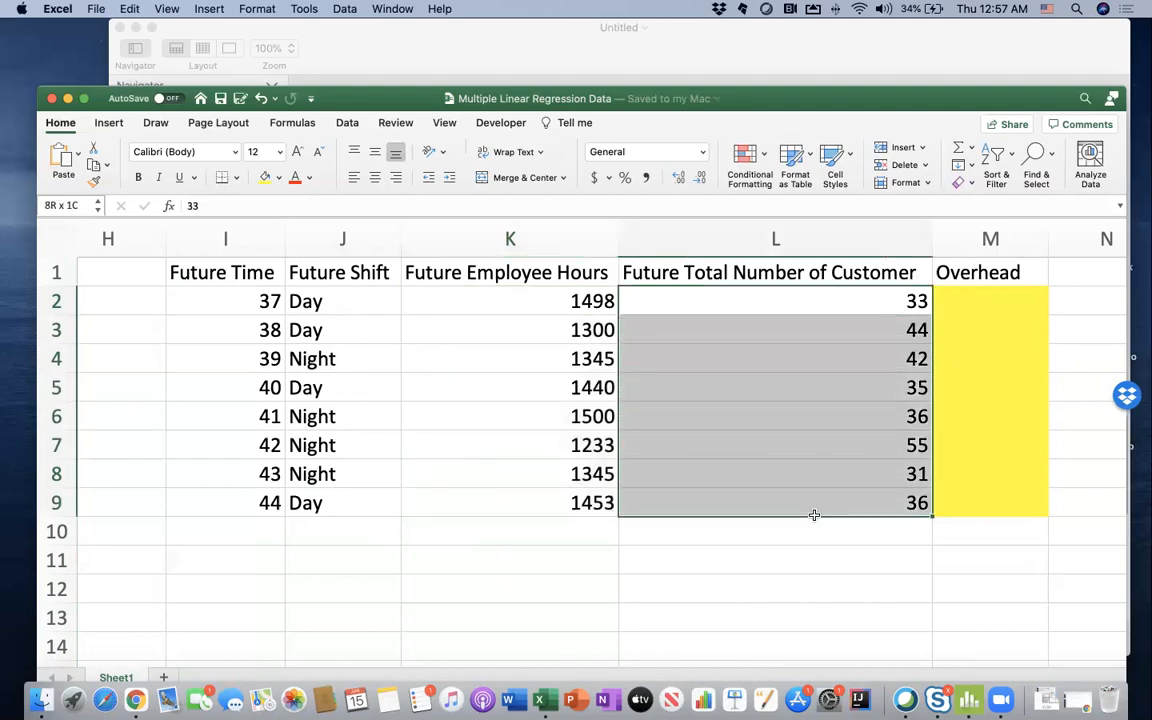
{"action": "left_click_drag", "start_coordinate": [814, 515], "coordinate": [814, 515]}
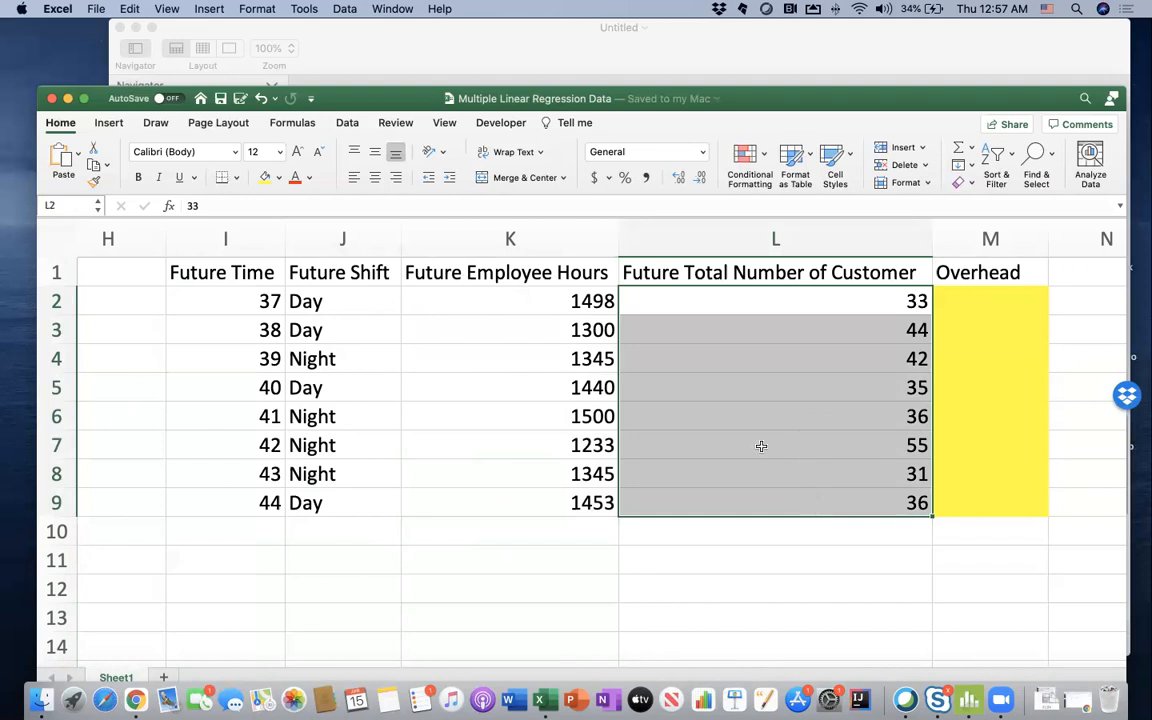
Step: Inspect the yellow Overhead cells M2:M9 beside the future data
{"action": "scroll", "coordinate": [762, 445], "scroll_direction": "left", "scroll_amount": 10}
{"action": "scroll", "coordinate": [458, 417], "scroll_direction": "left", "scroll_amount": 3}
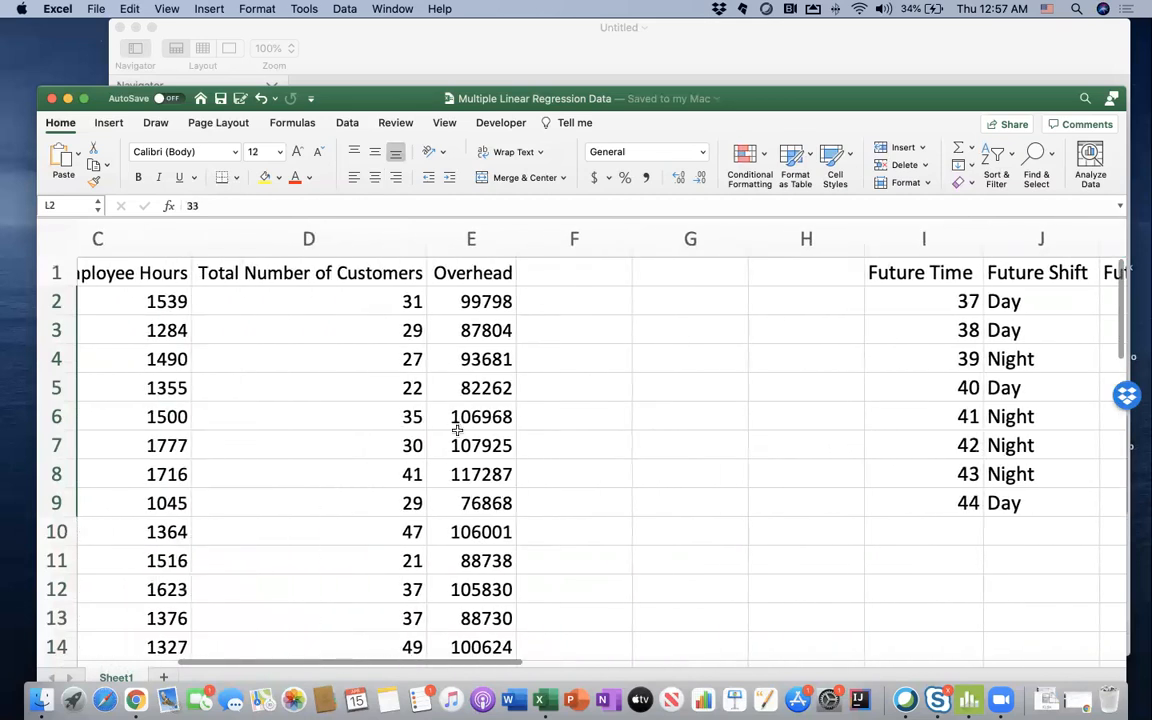
{"action": "scroll", "coordinate": [455, 424], "scroll_direction": "right", "scroll_amount": 5}
{"action": "scroll", "coordinate": [455, 428], "scroll_direction": "right", "scroll_amount": 5}
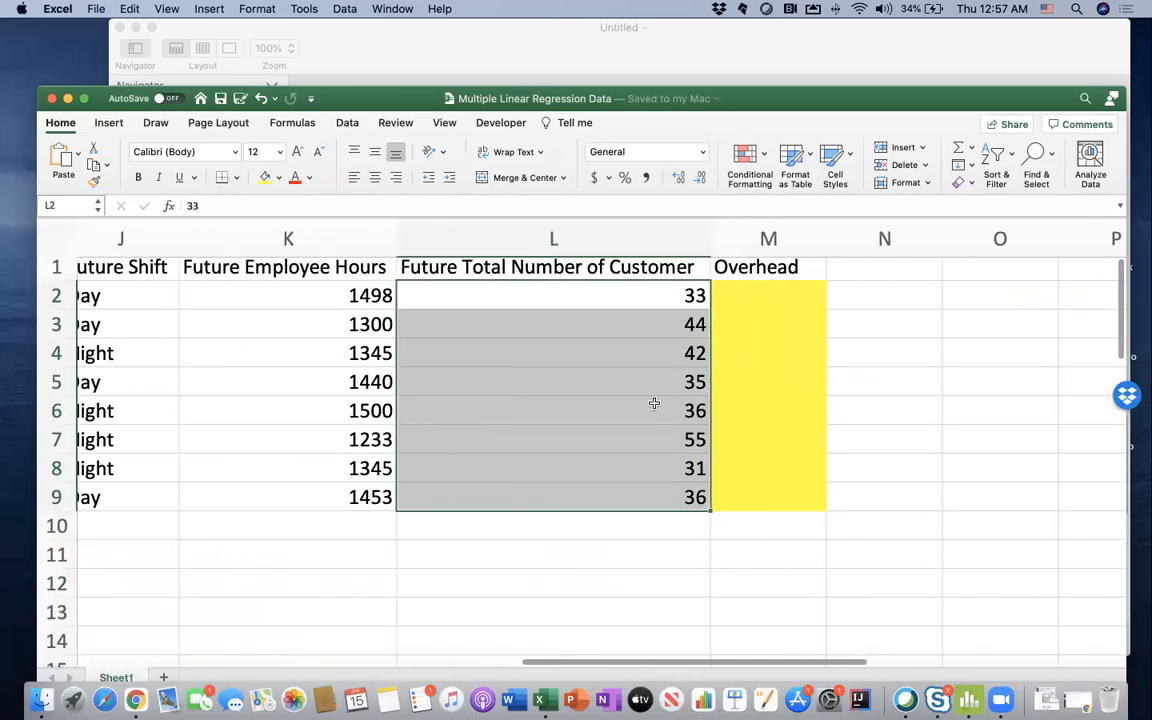
{"action": "left_click_drag", "start_coordinate": [766, 301], "coordinate": [759, 496]}
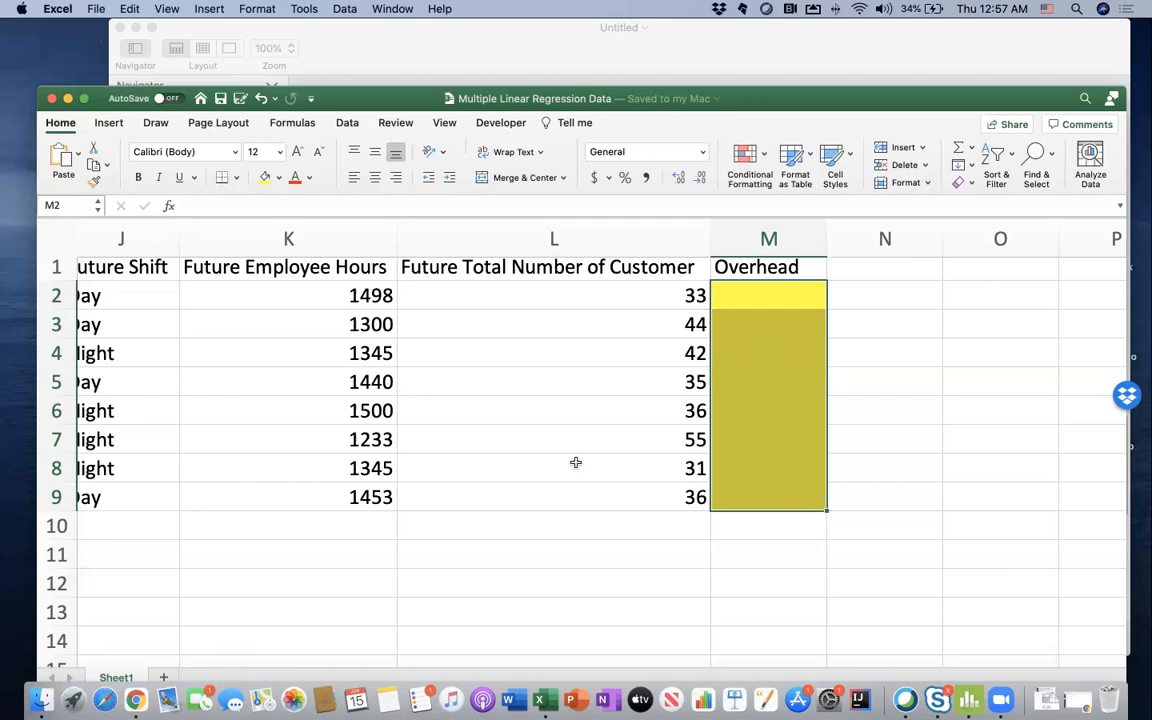
Step: Return to the historical data and compare predictor columns B to D with the Overhead column
{"action": "scroll", "coordinate": [576, 463], "scroll_direction": "left", "scroll_amount": 10}
{"action": "left_click_drag", "start_coordinate": [224, 239], "coordinate": [617, 244]}
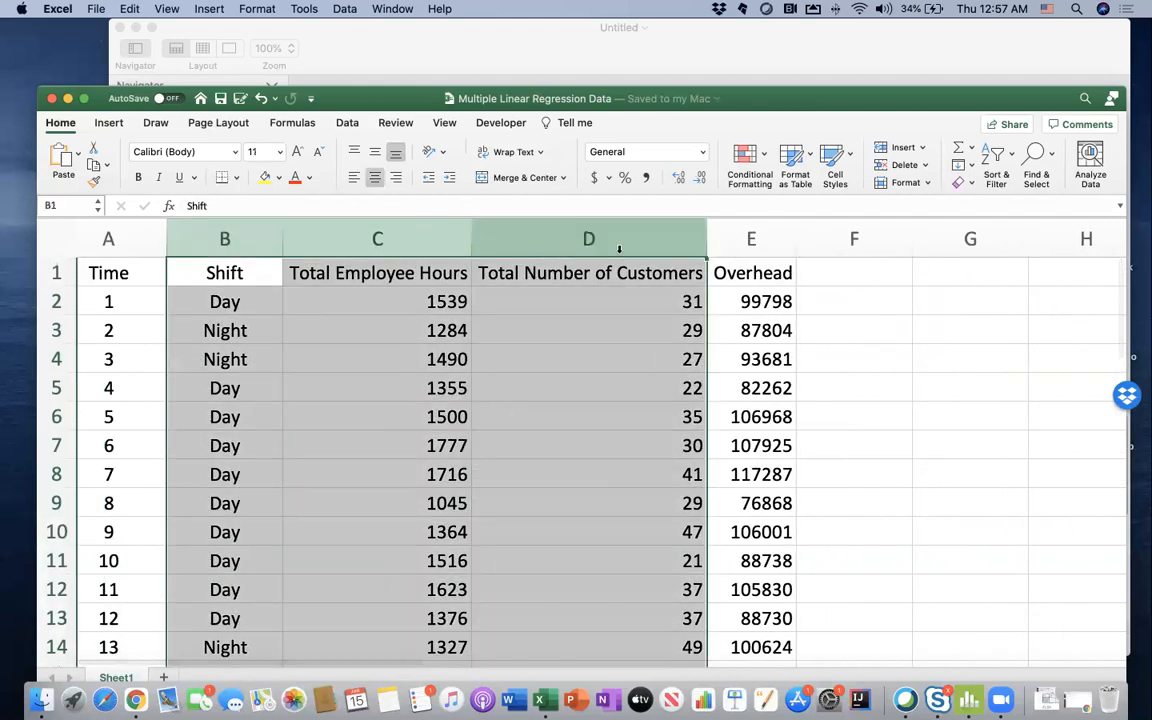
{"action": "left_click", "coordinate": [752, 239]}
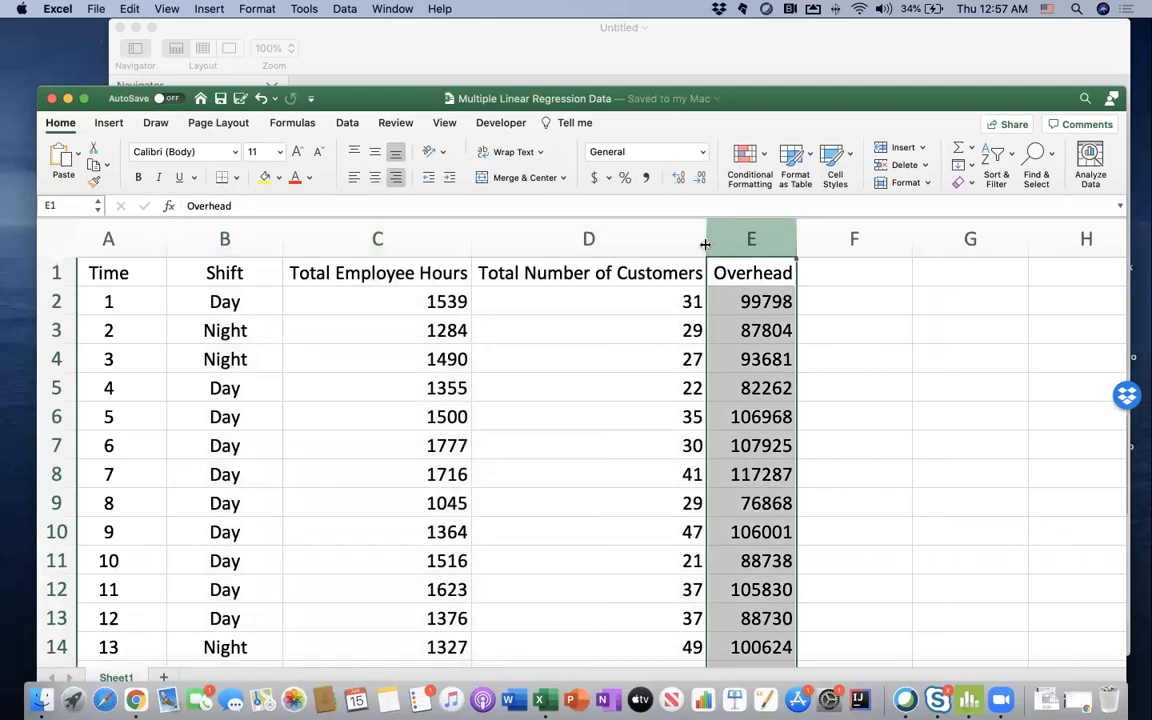
{"action": "left_click", "coordinate": [623, 245]}
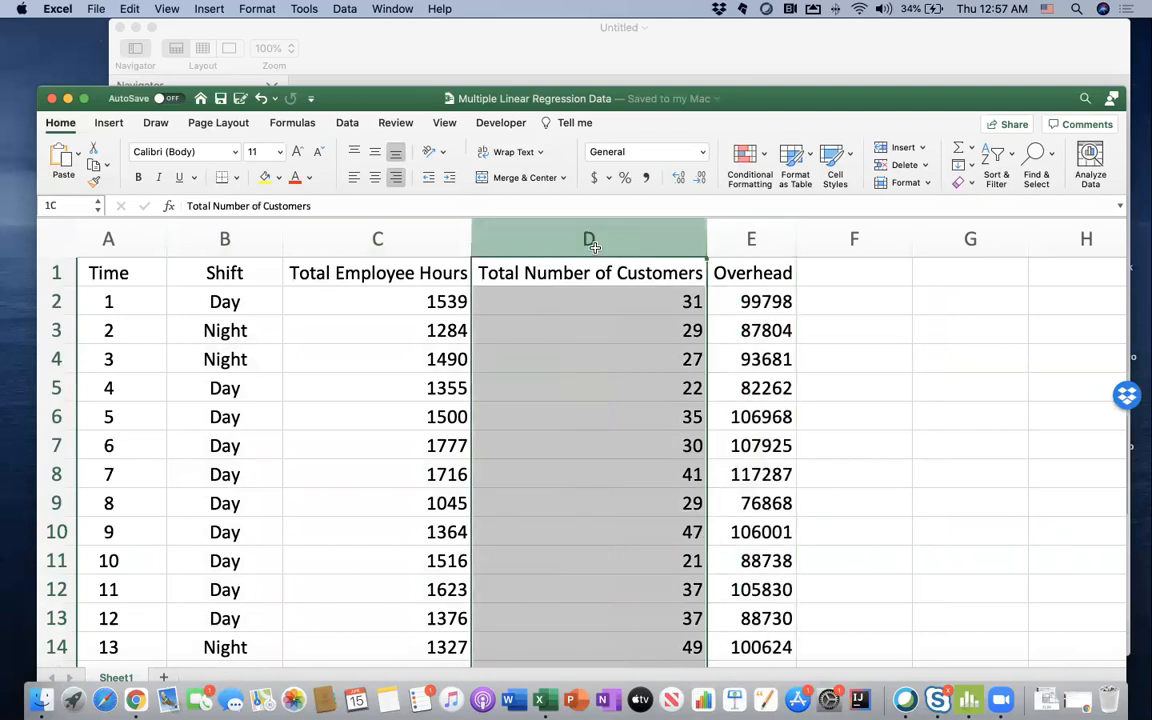
{"action": "left_click_drag", "start_coordinate": [539, 247], "coordinate": [236, 260]}
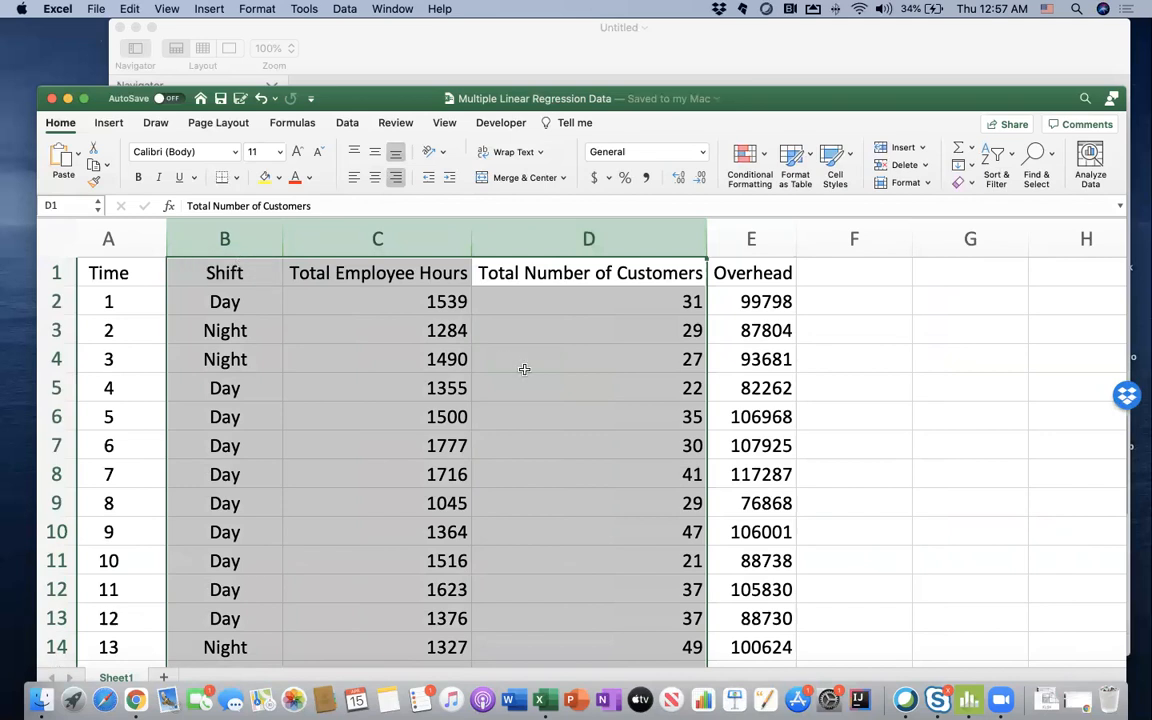
Step: Compare the historical Overhead column E with the yellow future Overhead cells M2:M9
{"action": "left_click", "coordinate": [752, 238]}
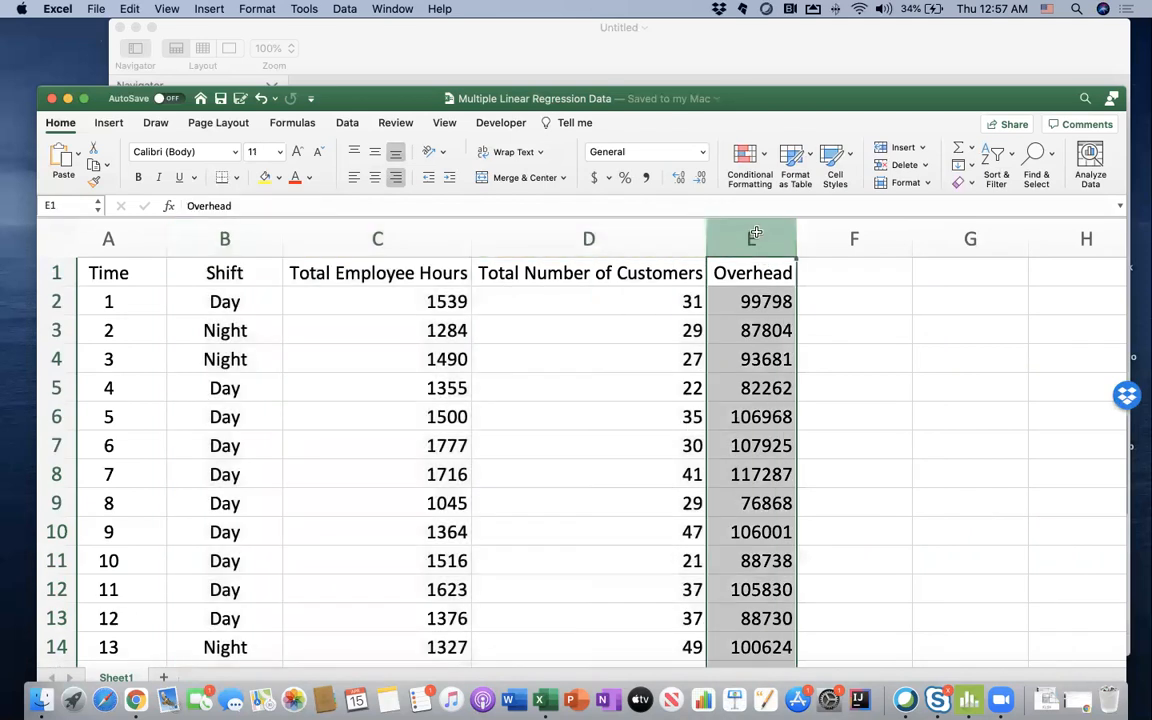
{"action": "scroll", "coordinate": [774, 321], "scroll_direction": "right", "scroll_amount": 2}
{"action": "scroll", "coordinate": [774, 321], "scroll_direction": "right", "scroll_amount": 5}
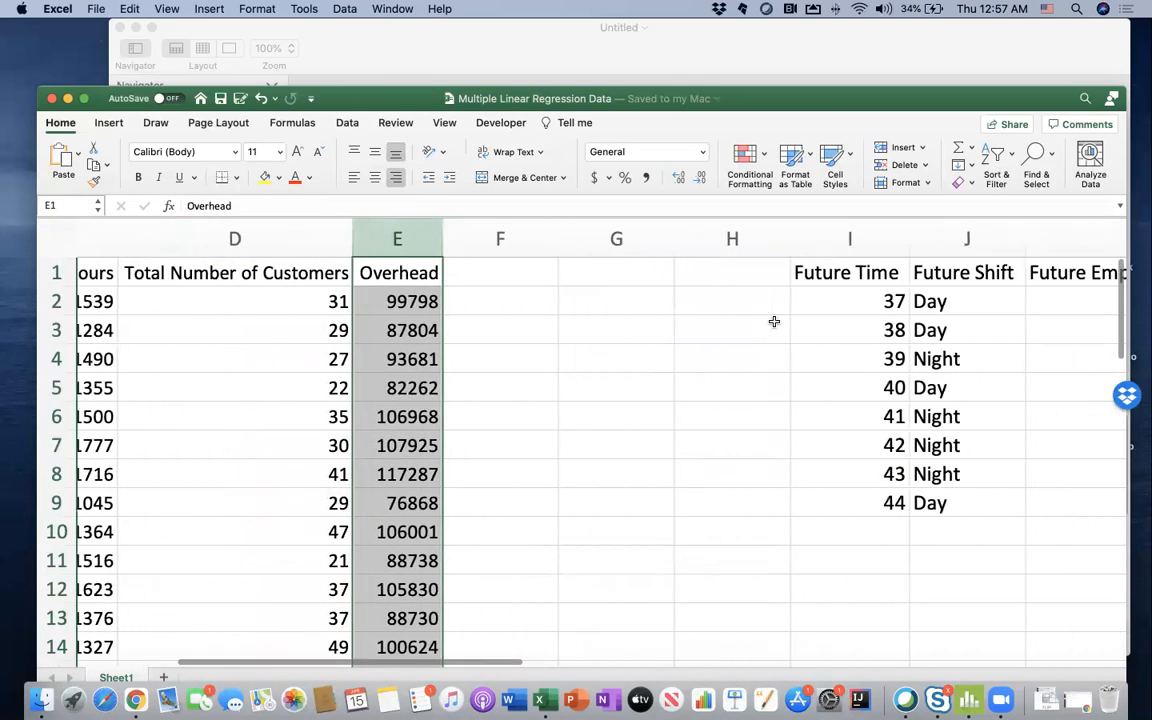
{"action": "scroll", "coordinate": [747, 331], "scroll_direction": "right", "scroll_amount": 1}
{"action": "left_click_drag", "start_coordinate": [992, 298], "coordinate": [993, 489]}
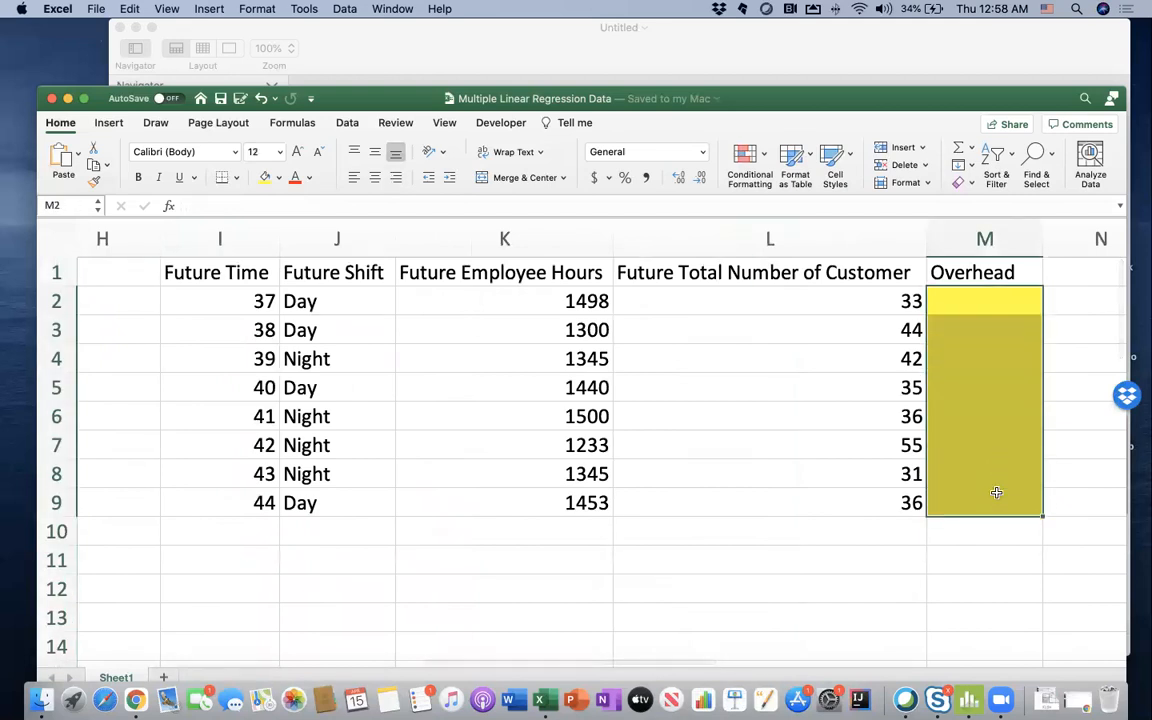
Step: Copy the historical data range A1:E37, headers included, from the Excel workbook
{"action": "left_click", "coordinate": [970, 697]}
{"action": "mouse_move", "coordinate": [917, 48]}
{"action": "left_mouse_down"}
{"action": "mouse_move", "coordinate": [891, 47]}
{"action": "mouse_move", "coordinate": [927, 48]}
{"action": "left_mouse_up"}
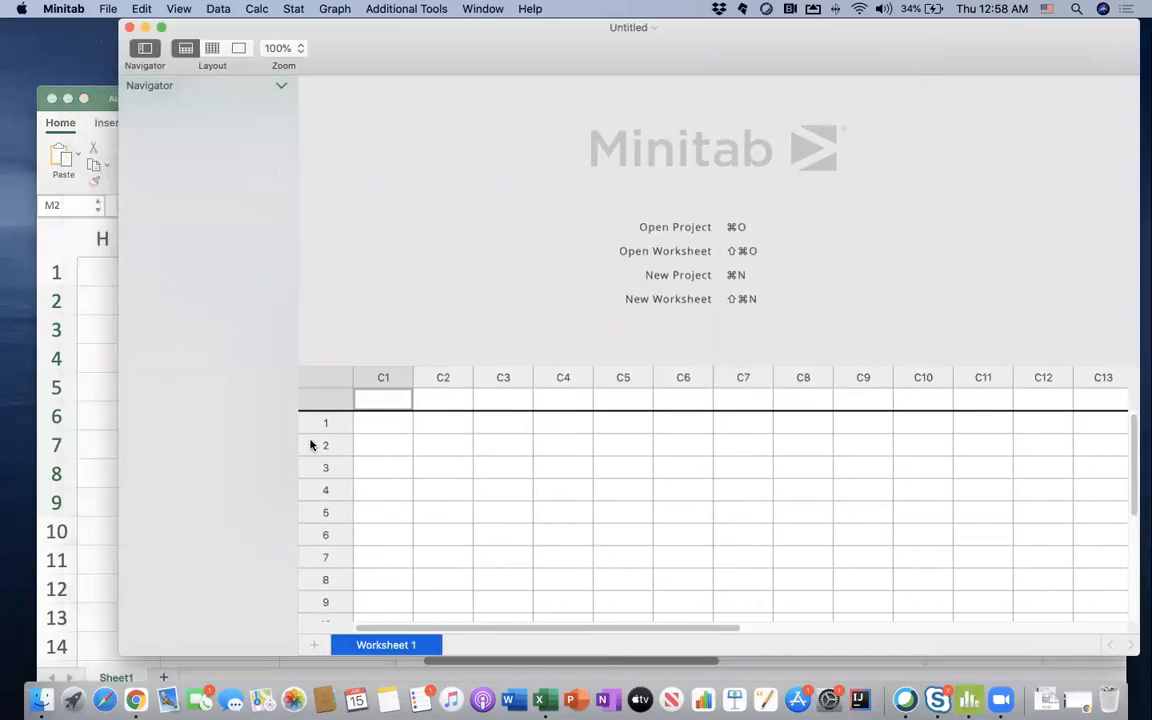
{"action": "left_click", "coordinate": [102, 358]}
{"action": "scroll", "coordinate": [206, 373], "scroll_direction": "left", "scroll_amount": 10}
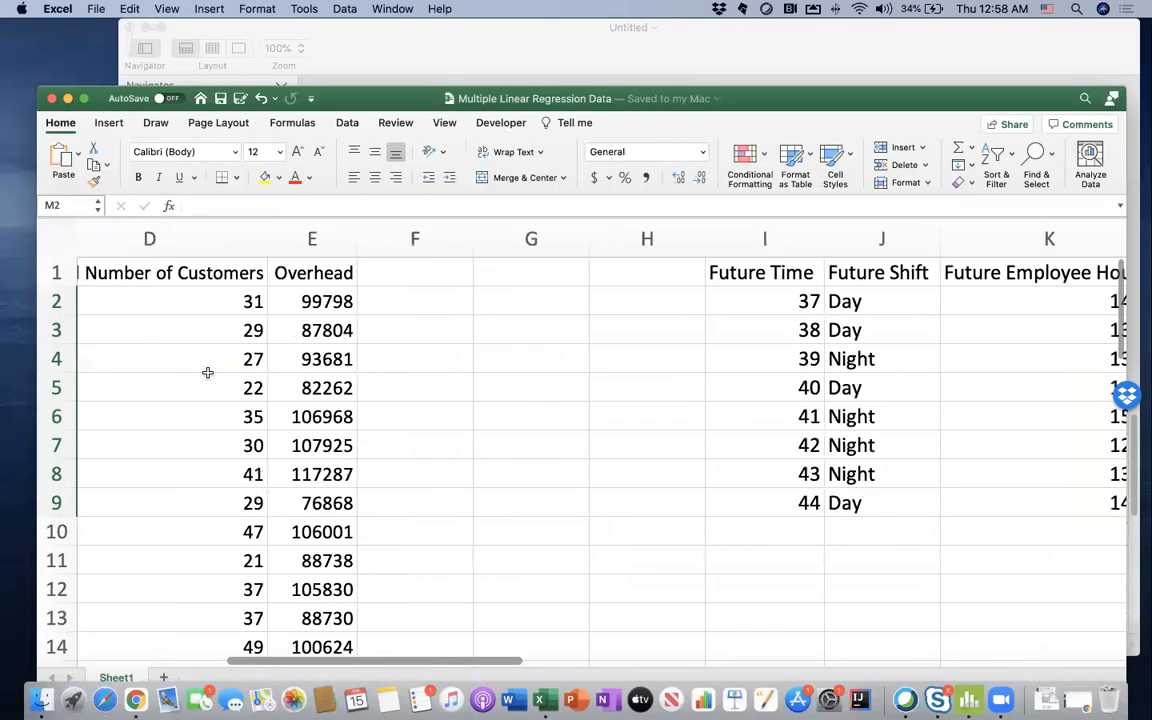
{"action": "left_click_drag", "start_coordinate": [154, 273], "coordinate": [738, 280]}
{"action": "key", "text": "super+shift+Down"}
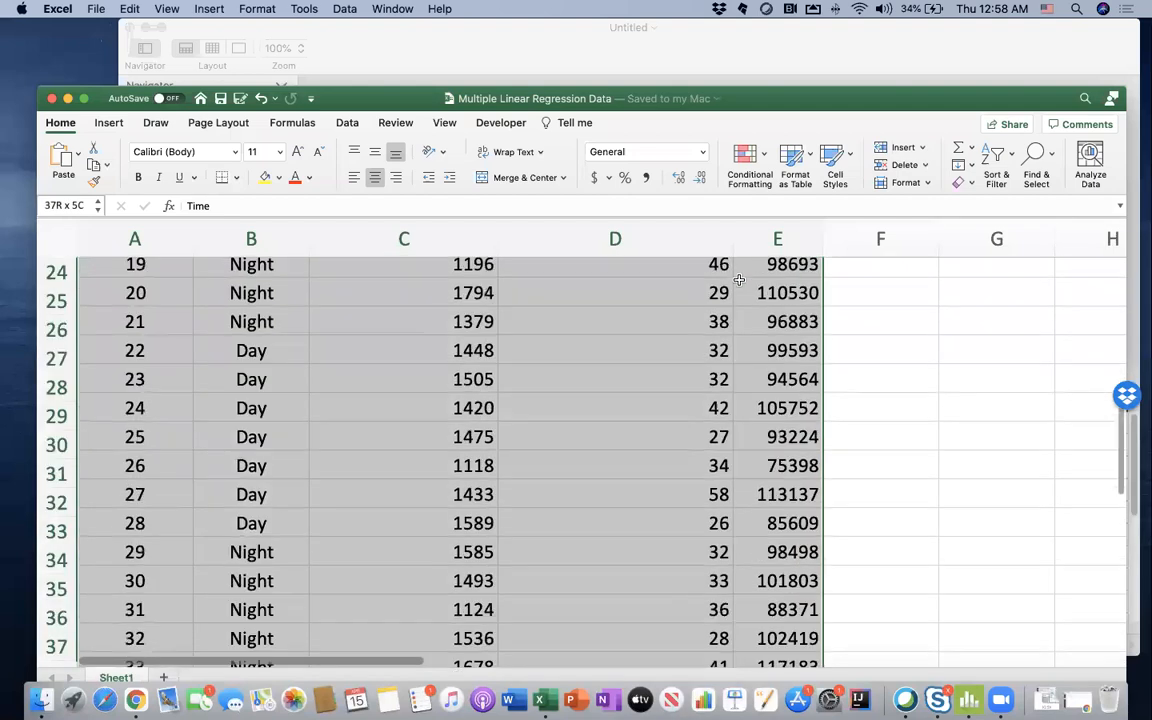
{"action": "key", "text": "super+c"}
Step: Switch to Minitab and paste the copied data into Worksheet 1, starting at the column-name cell of C1
{"action": "left_click", "coordinate": [824, 30]}
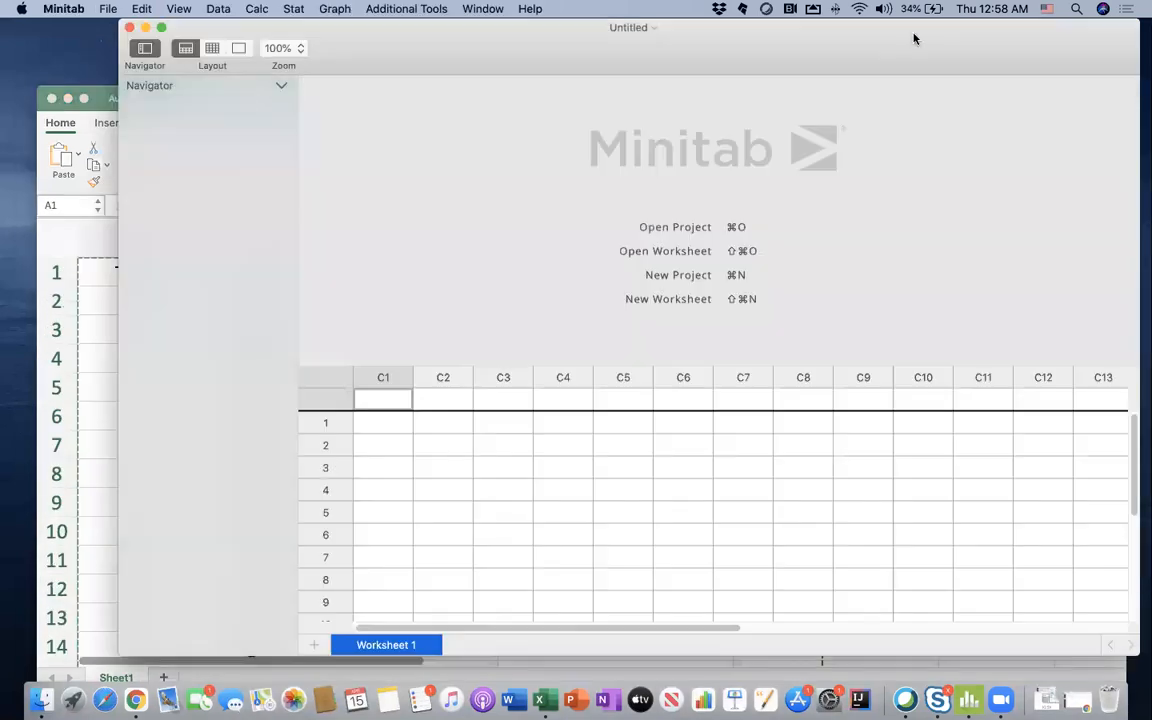
{"action": "key", "text": "super+v"}
{"action": "left_click", "coordinate": [415, 442]}
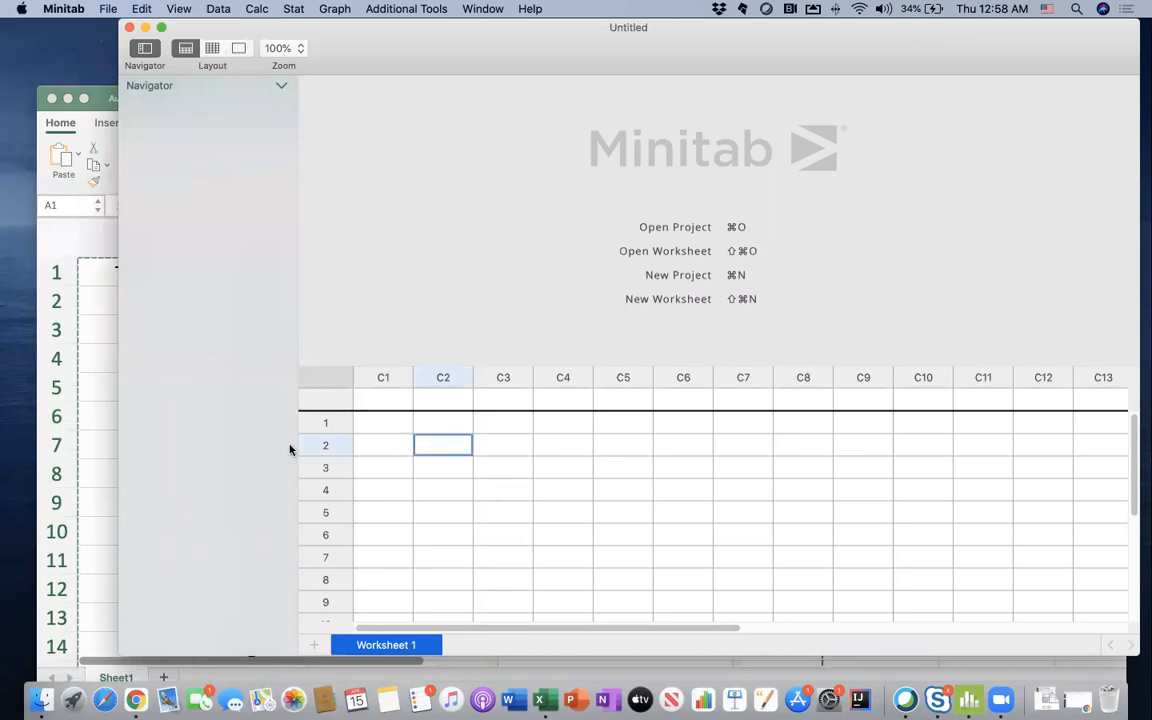
{"action": "left_click", "coordinate": [112, 414]}
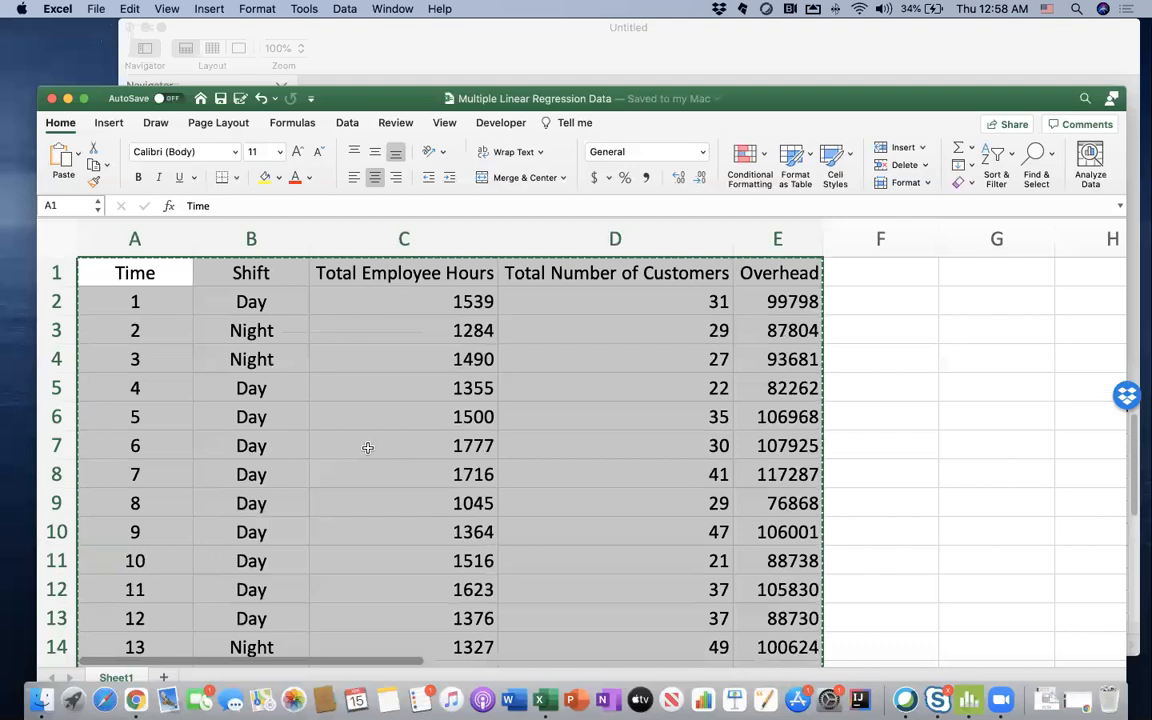
{"action": "left_click", "coordinate": [936, 50]}
{"action": "left_click", "coordinate": [371, 402]}
{"action": "key", "text": "super+v"}
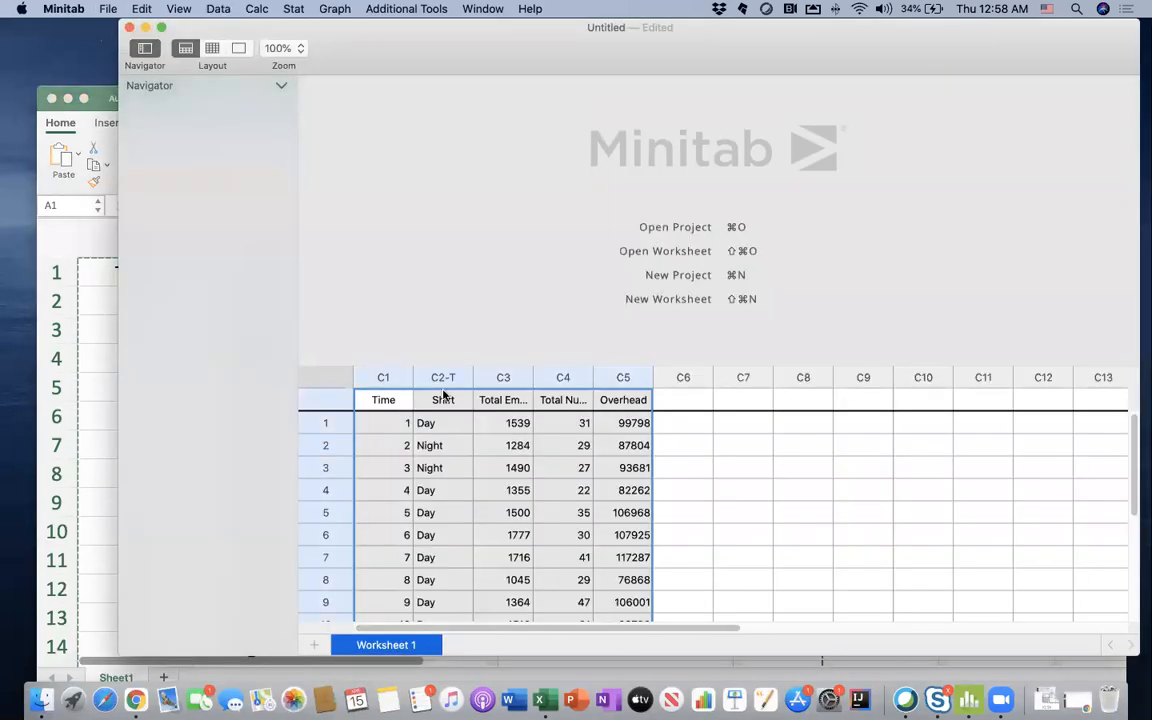
Step: Widen worksheet columns C2 to C5 so their full headings fit, and shift the Minitab window slightly
{"action": "left_click_drag", "start_coordinate": [473, 377], "coordinate": [793, 378]}
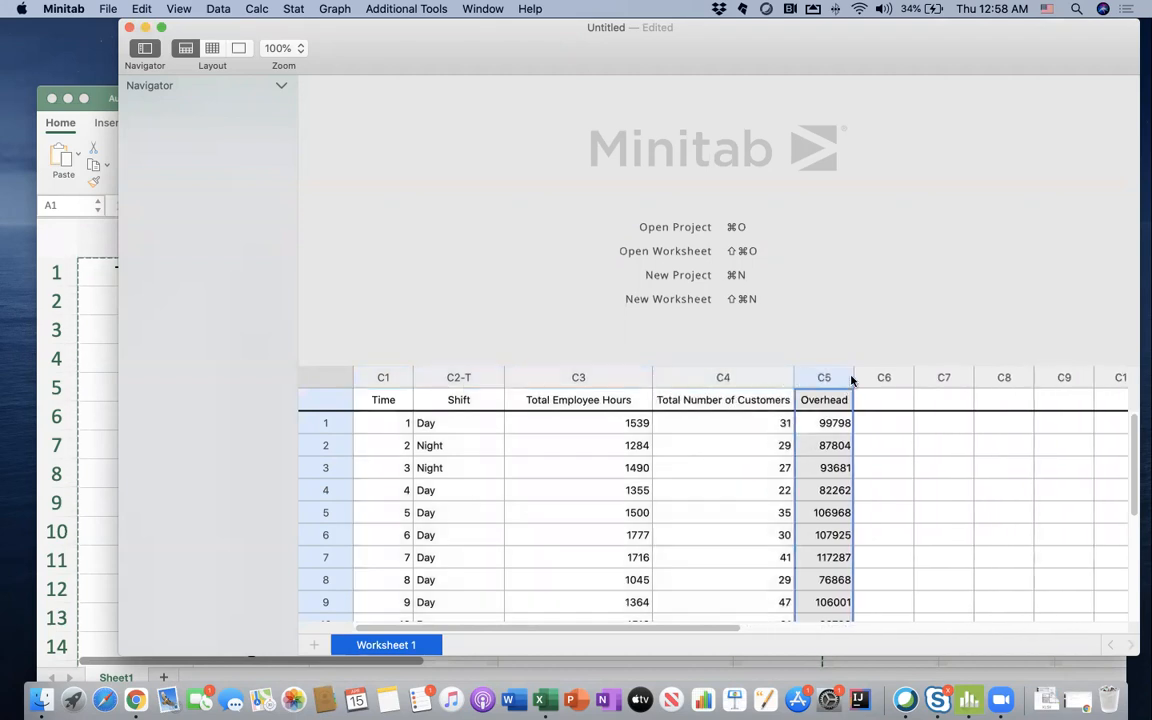
{"action": "left_click_drag", "start_coordinate": [853, 378], "coordinate": [867, 379]}
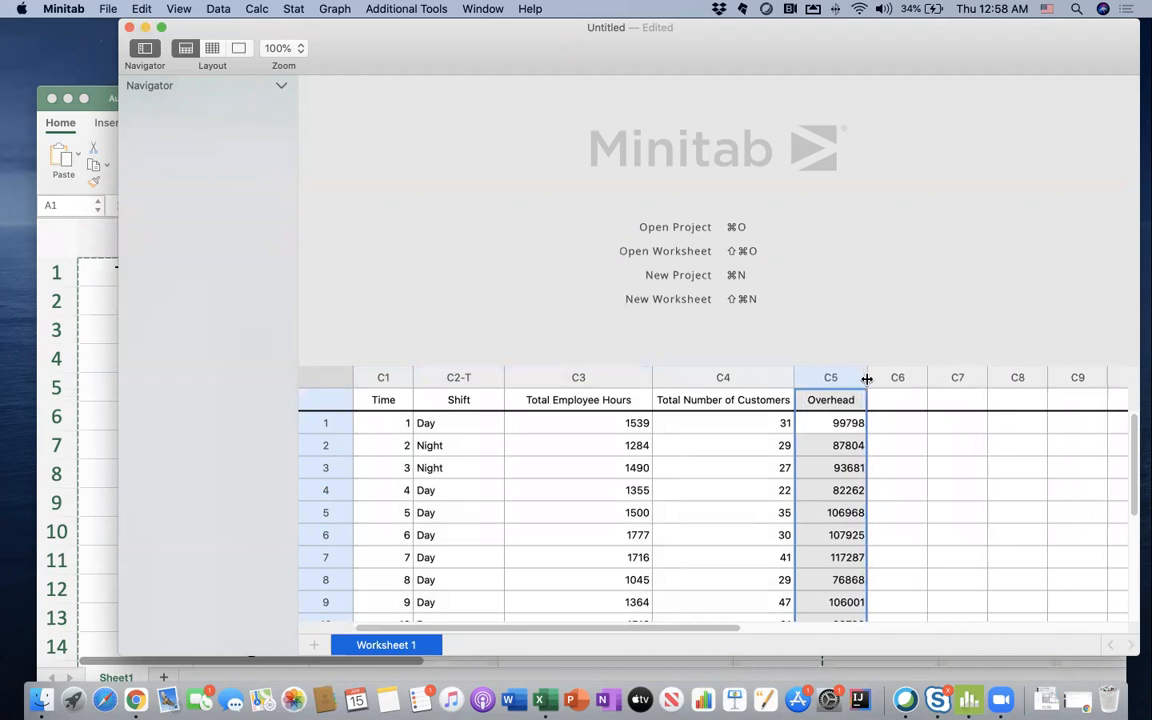
{"action": "left_click", "coordinate": [657, 466]}
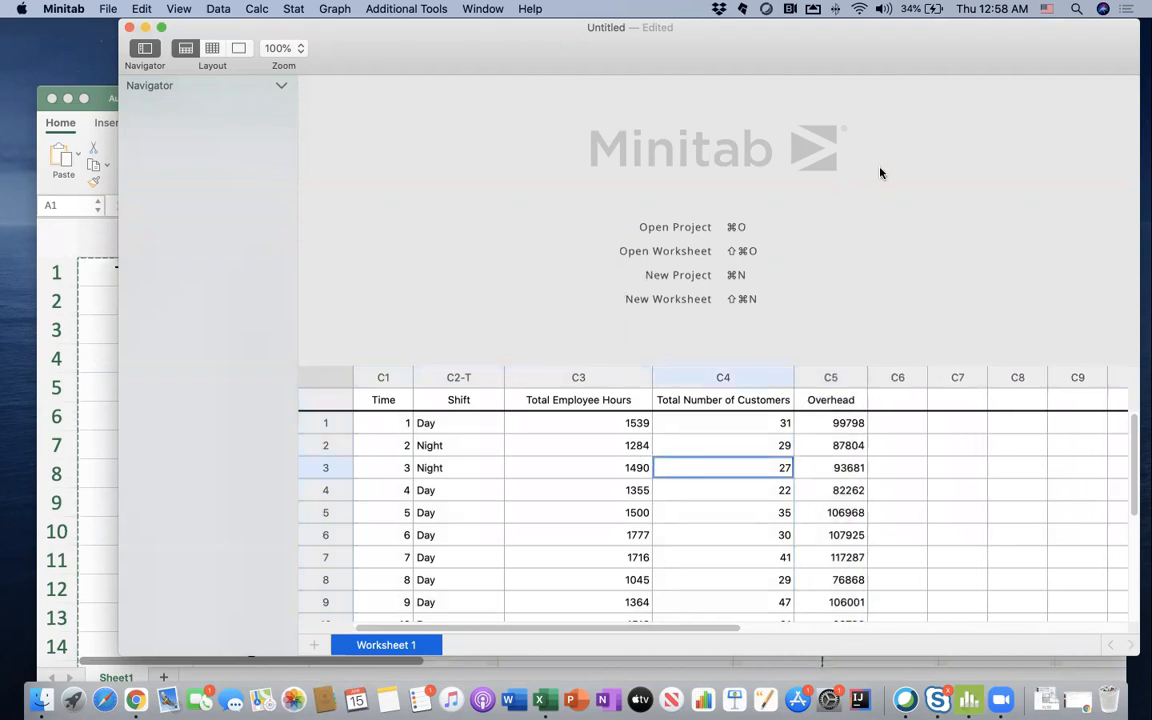
{"action": "left_click_drag", "start_coordinate": [900, 44], "coordinate": [854, 41]}
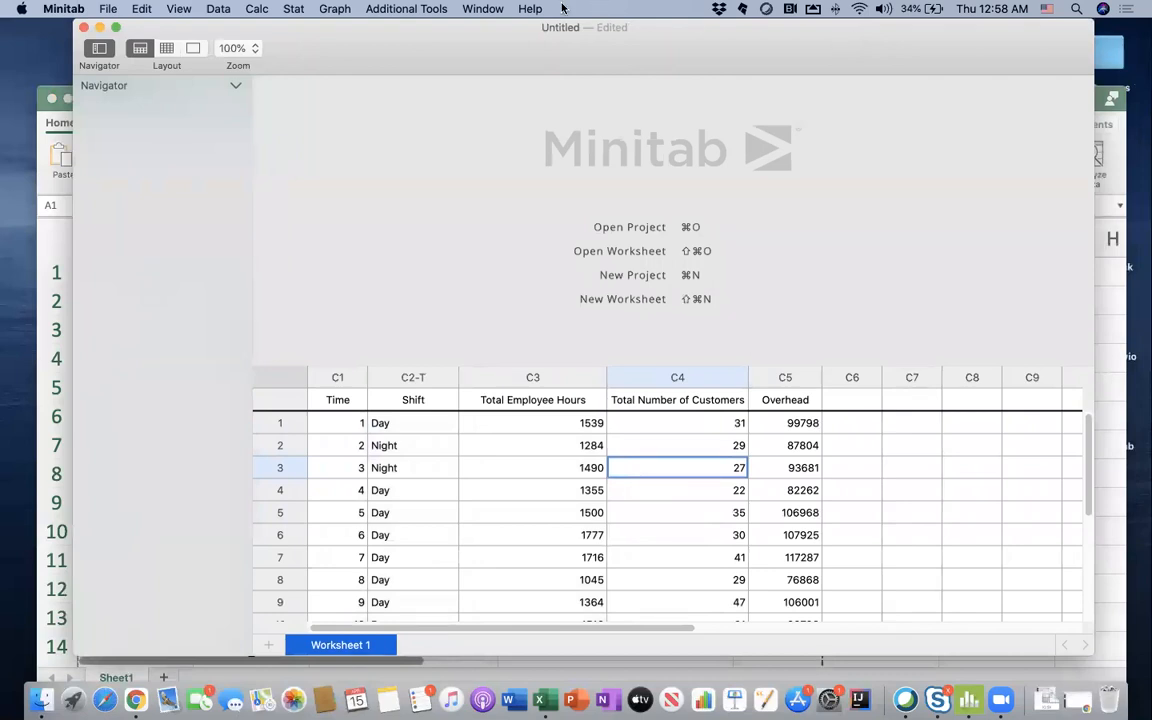
{"action": "left_click", "coordinate": [292, 9]}
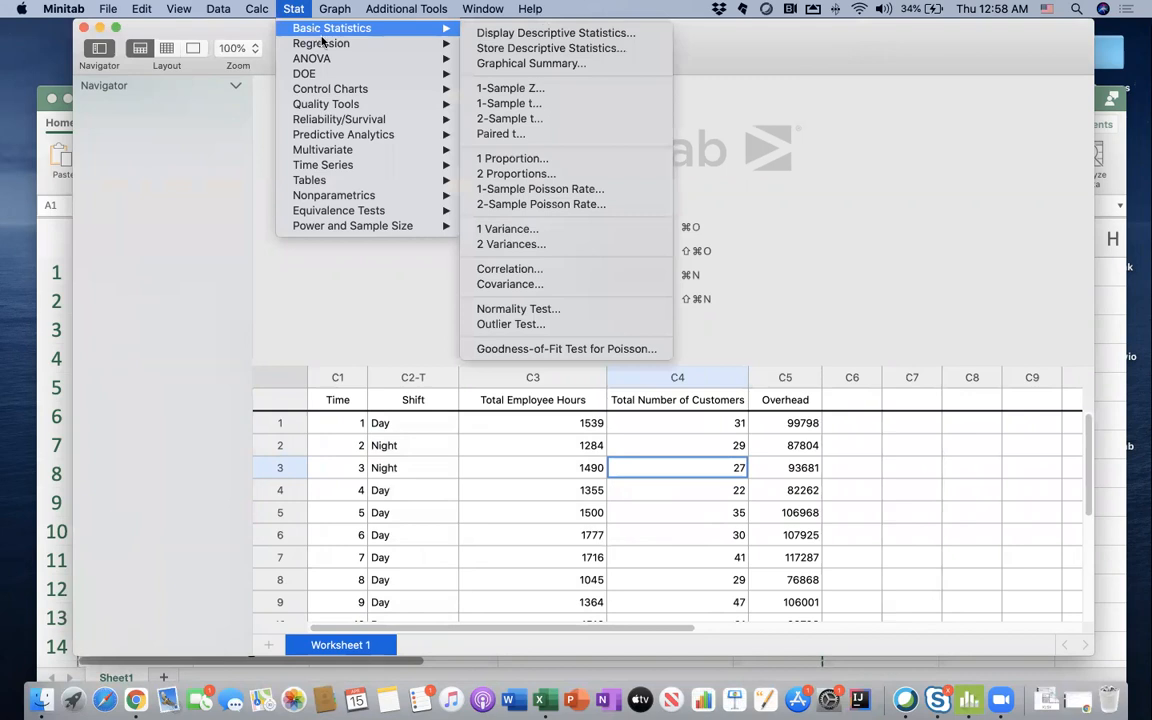
{"action": "mouse_move", "coordinate": [332, 45]}
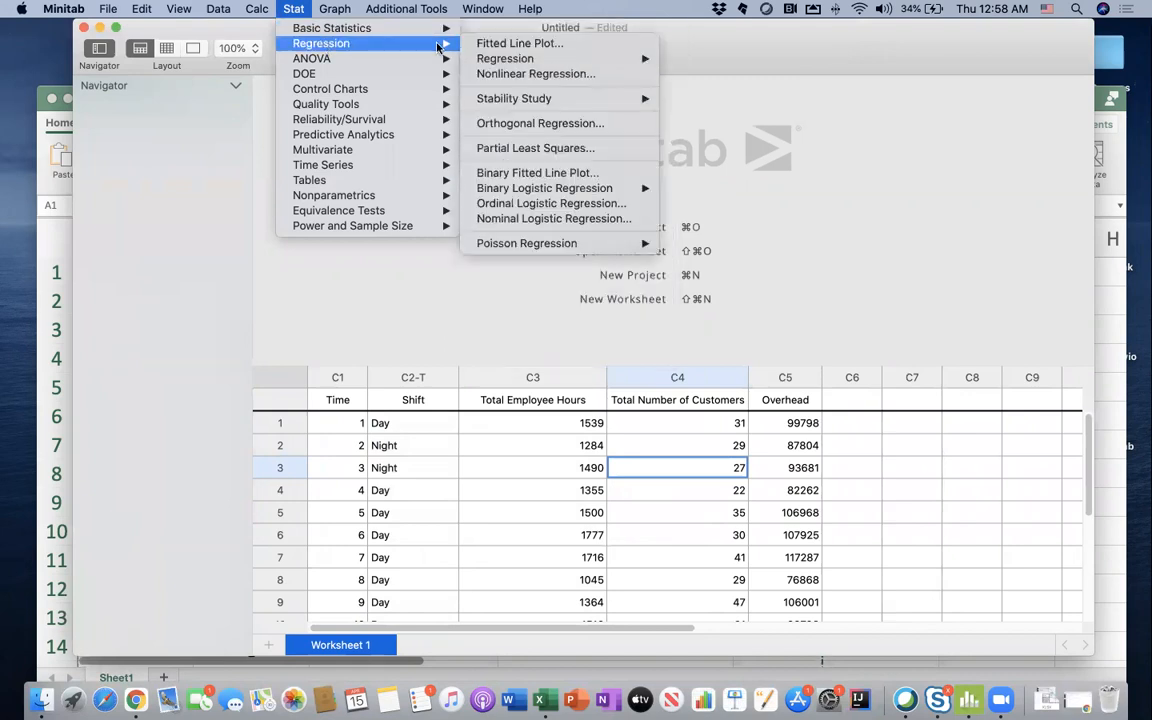
{"action": "mouse_move", "coordinate": [502, 60]}
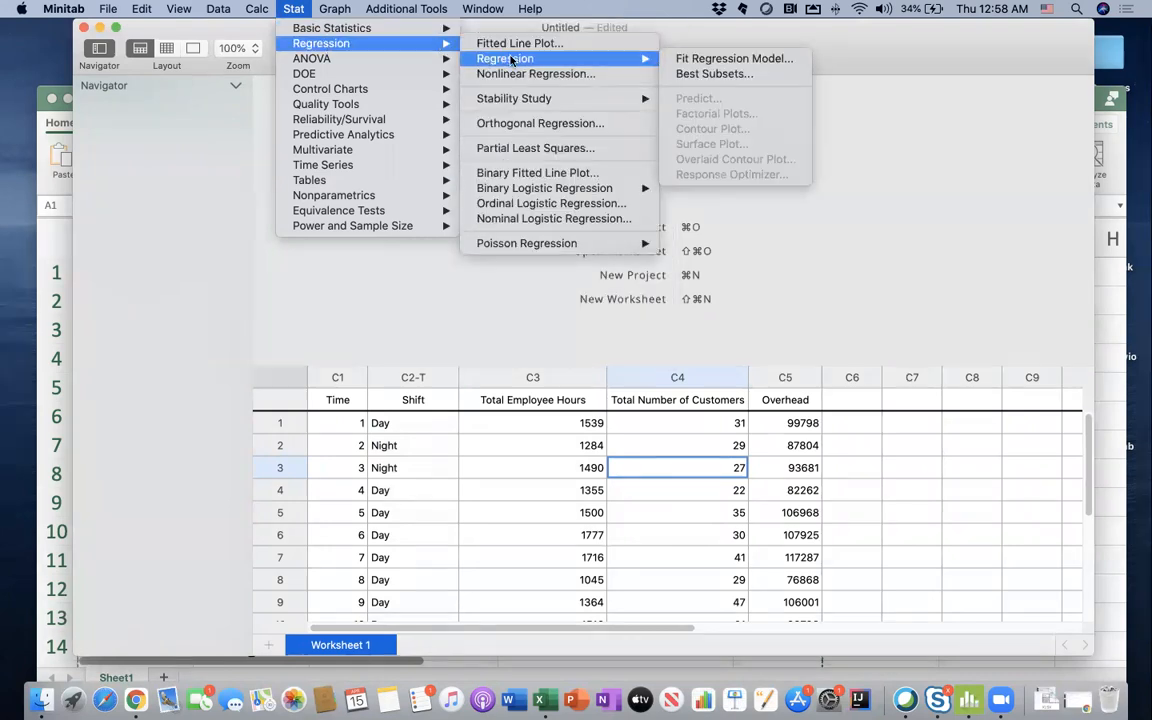
{"action": "left_click", "coordinate": [700, 60]}
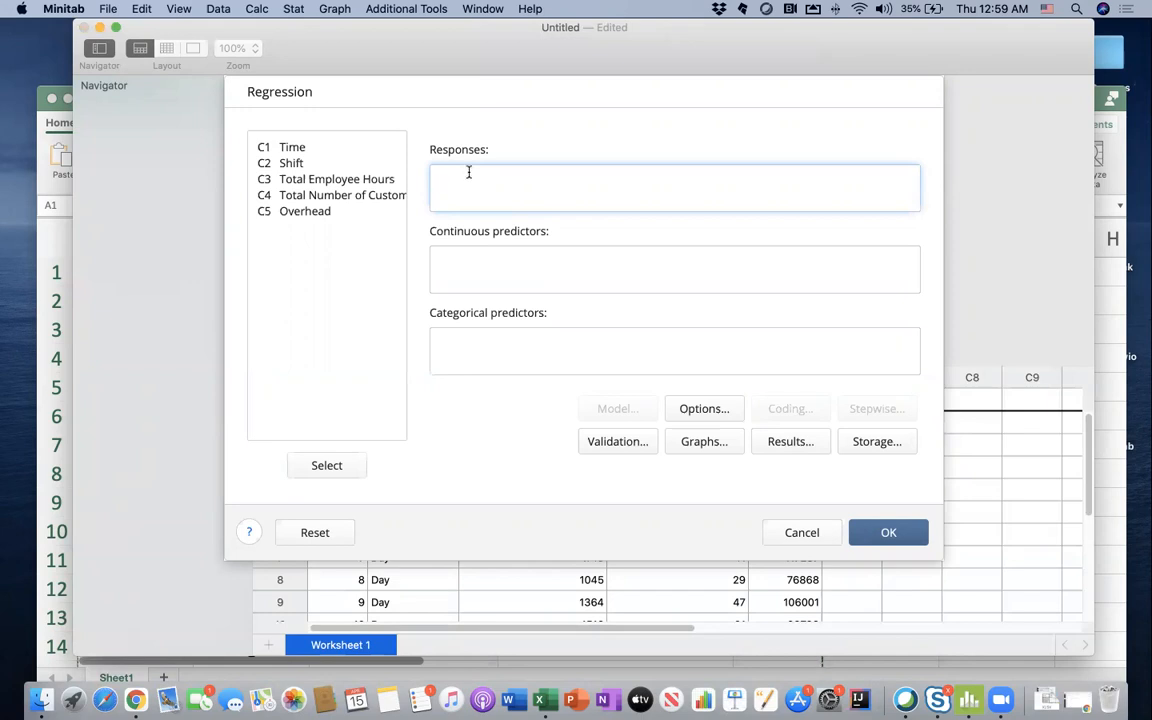
{"action": "left_click", "coordinate": [324, 212]}
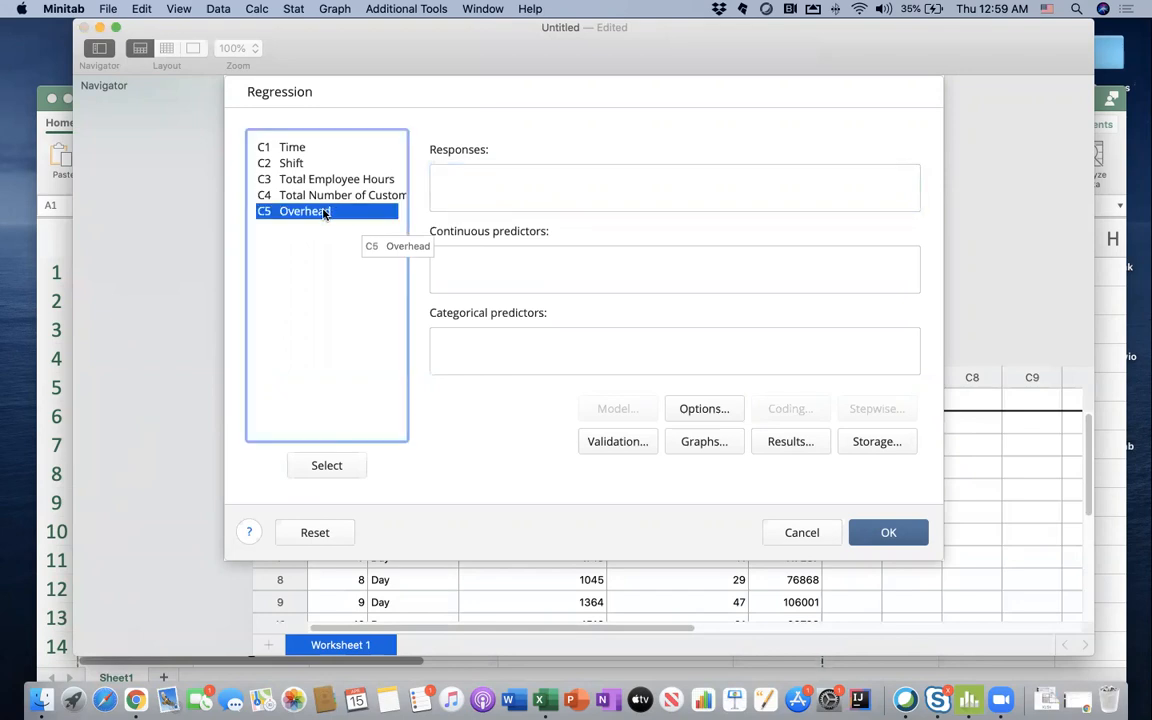
{"action": "double_click", "coordinate": [324, 212]}
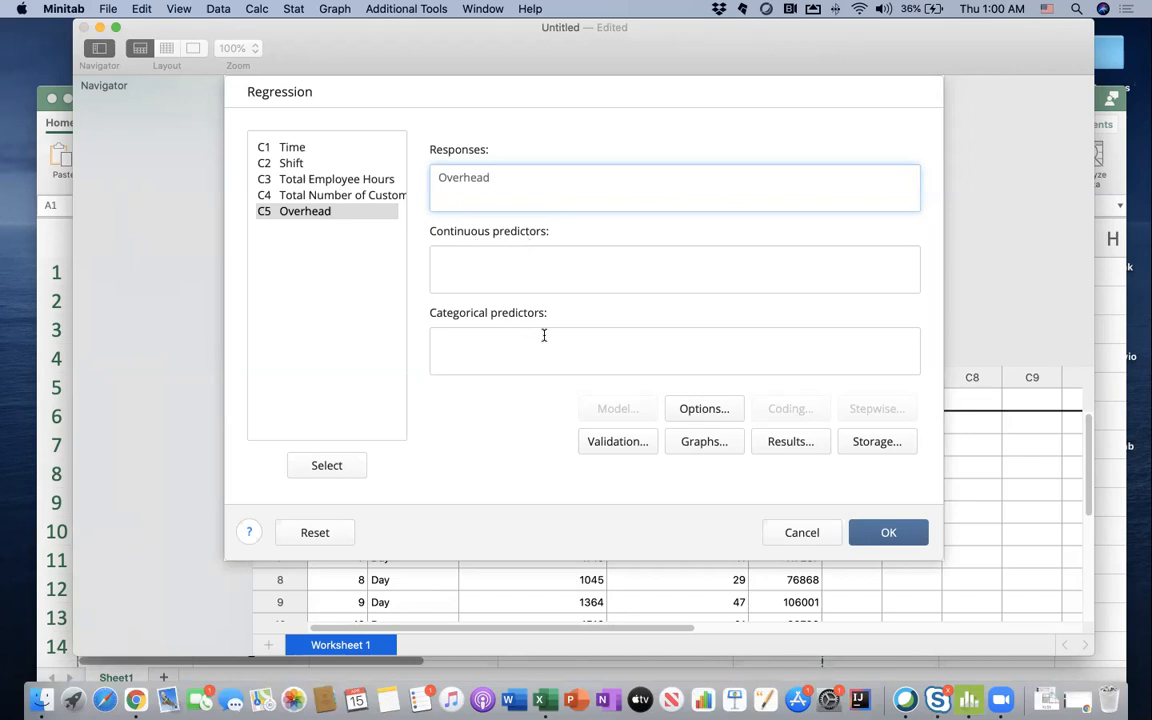
{"action": "left_click", "coordinate": [793, 532]}
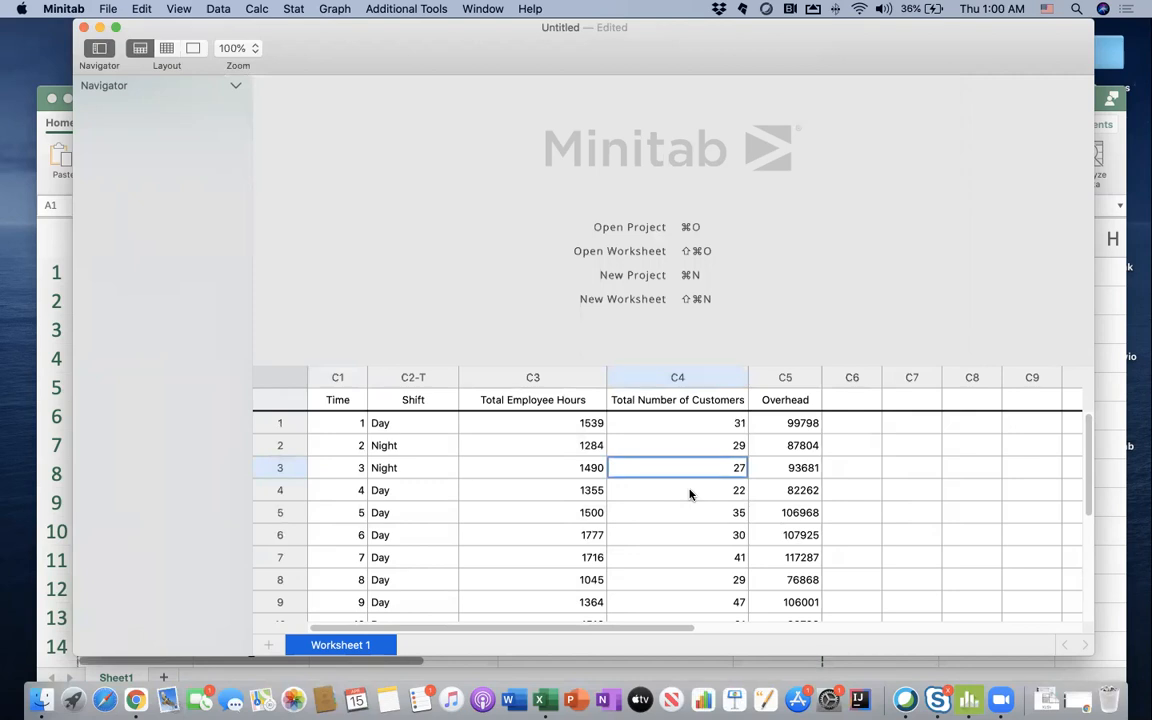
Step: Examine the Shift, Total Employee Hours and Total Number of Customers columns to tell categorical from continuous predictors
{"action": "left_click", "coordinate": [418, 379]}
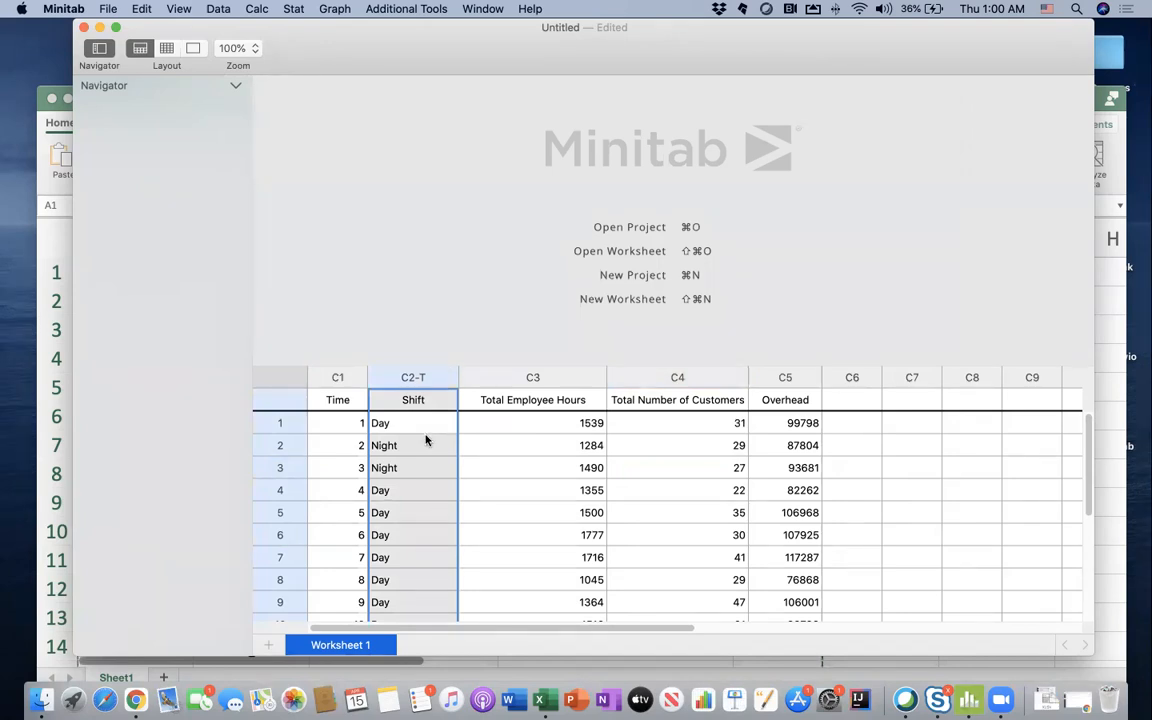
{"action": "left_click", "coordinate": [549, 402]}
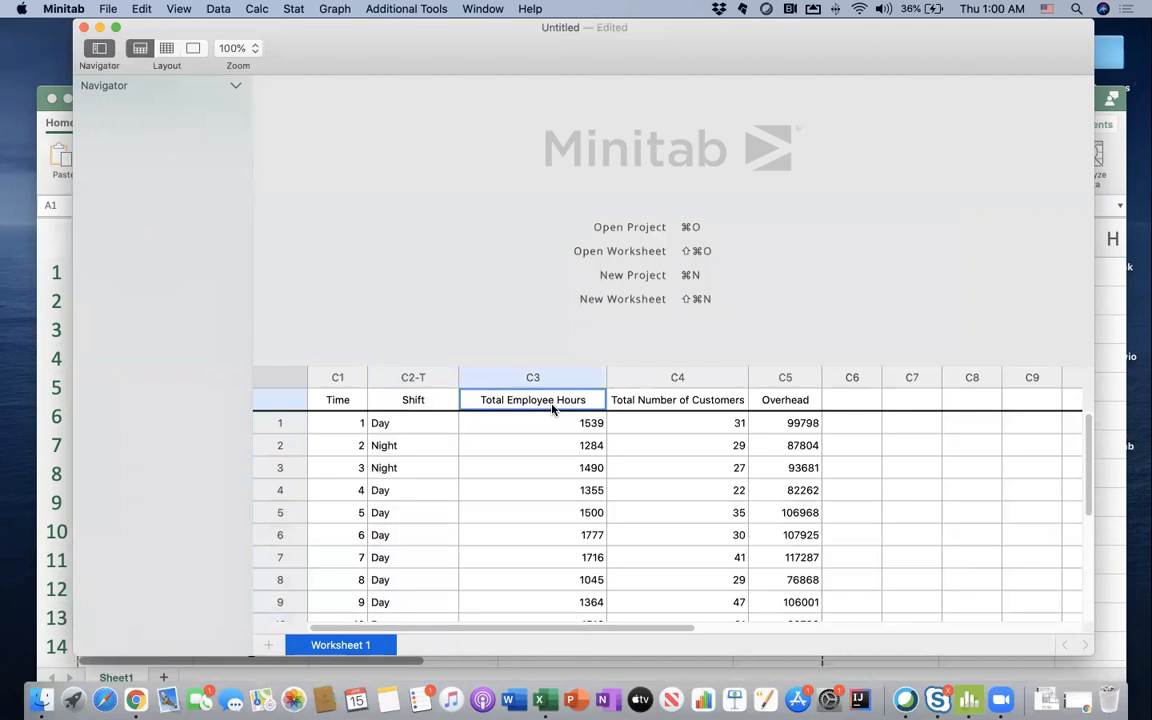
{"action": "left_click", "coordinate": [656, 402]}
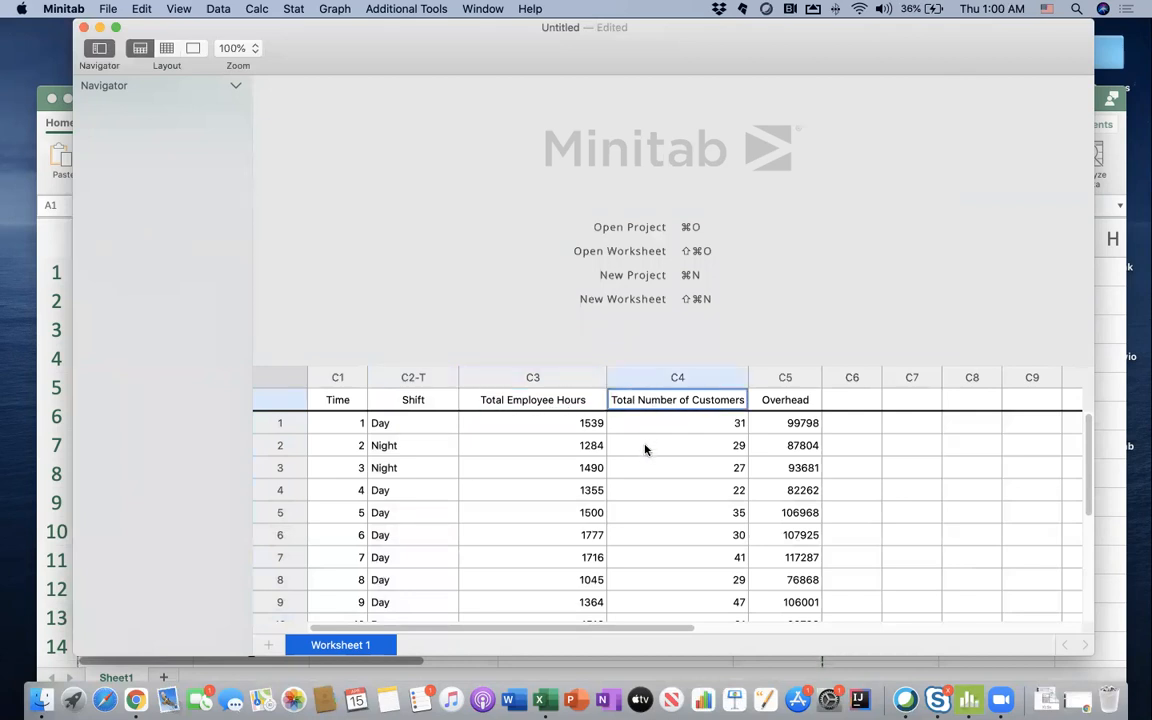
{"action": "left_click", "coordinate": [697, 487]}
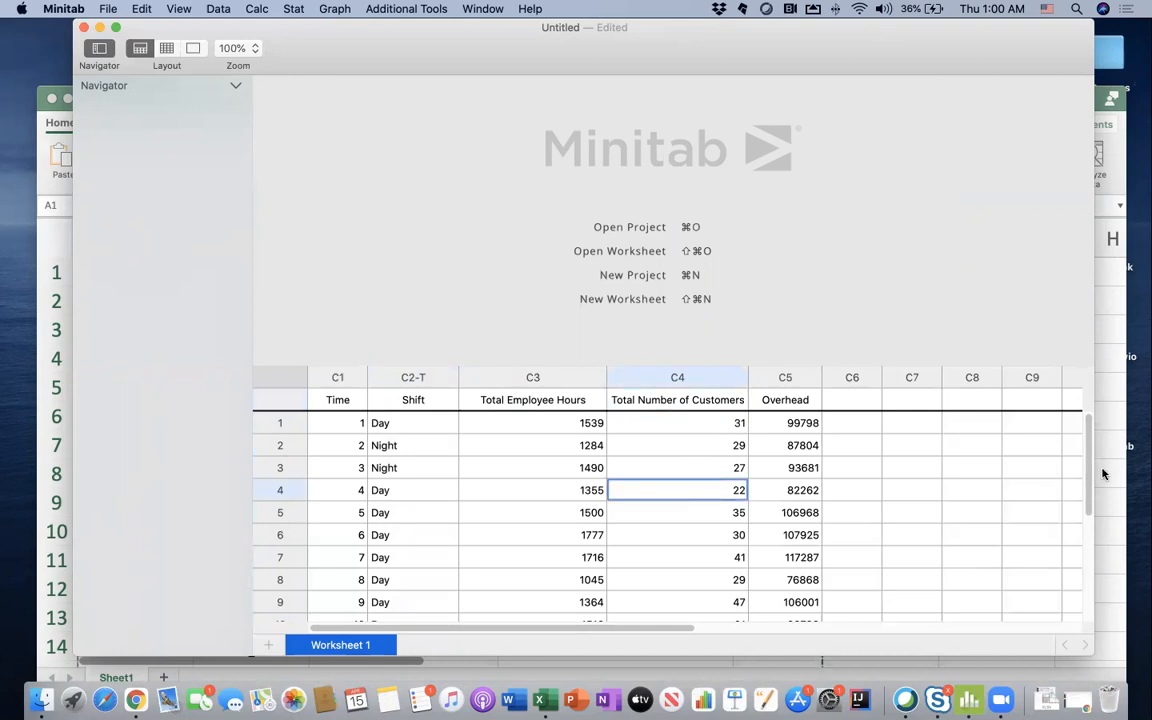
{"action": "scroll", "coordinate": [1085, 520], "scroll_direction": "down", "scroll_amount": 1}
{"action": "left_click_drag", "start_coordinate": [1085, 520], "coordinate": [1086, 590]}
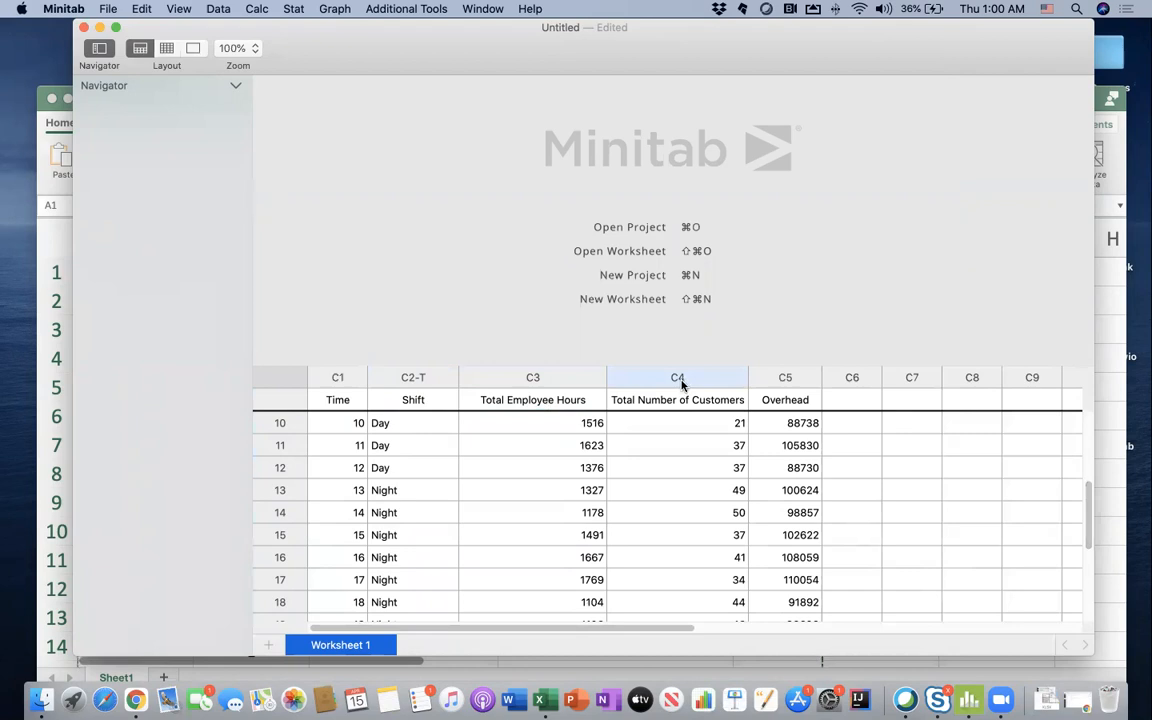
{"action": "scroll", "coordinate": [691, 435], "scroll_direction": "up", "scroll_amount": 6}
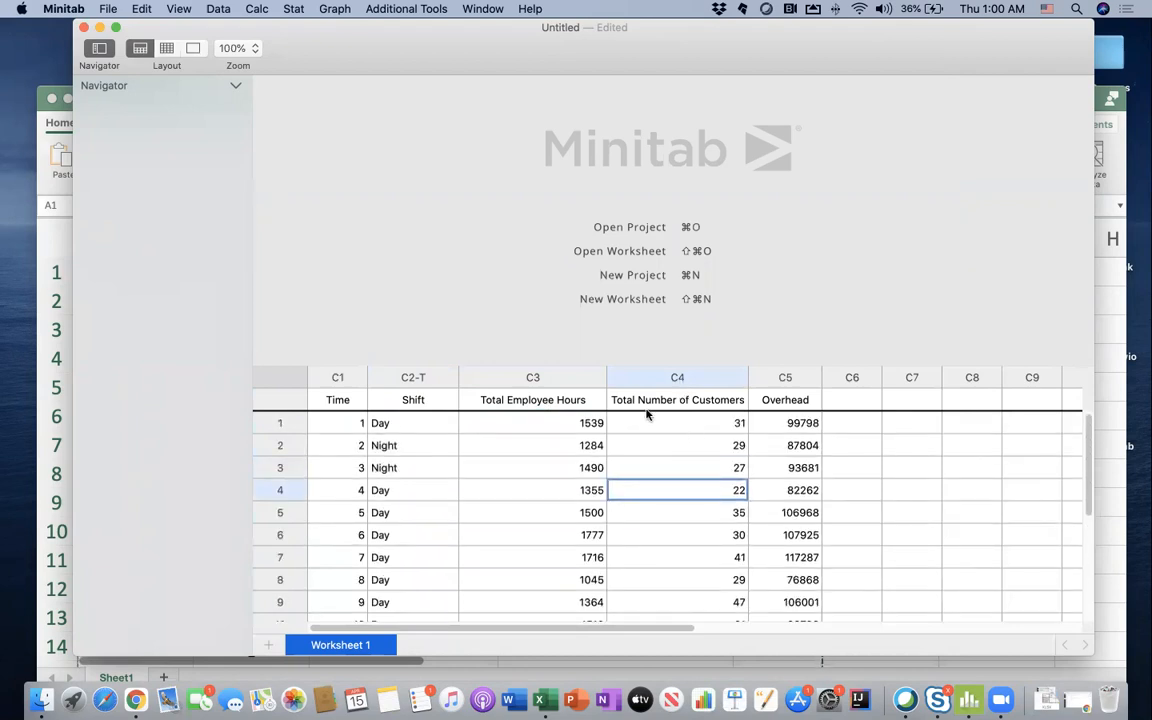
{"action": "left_click", "coordinate": [533, 398]}
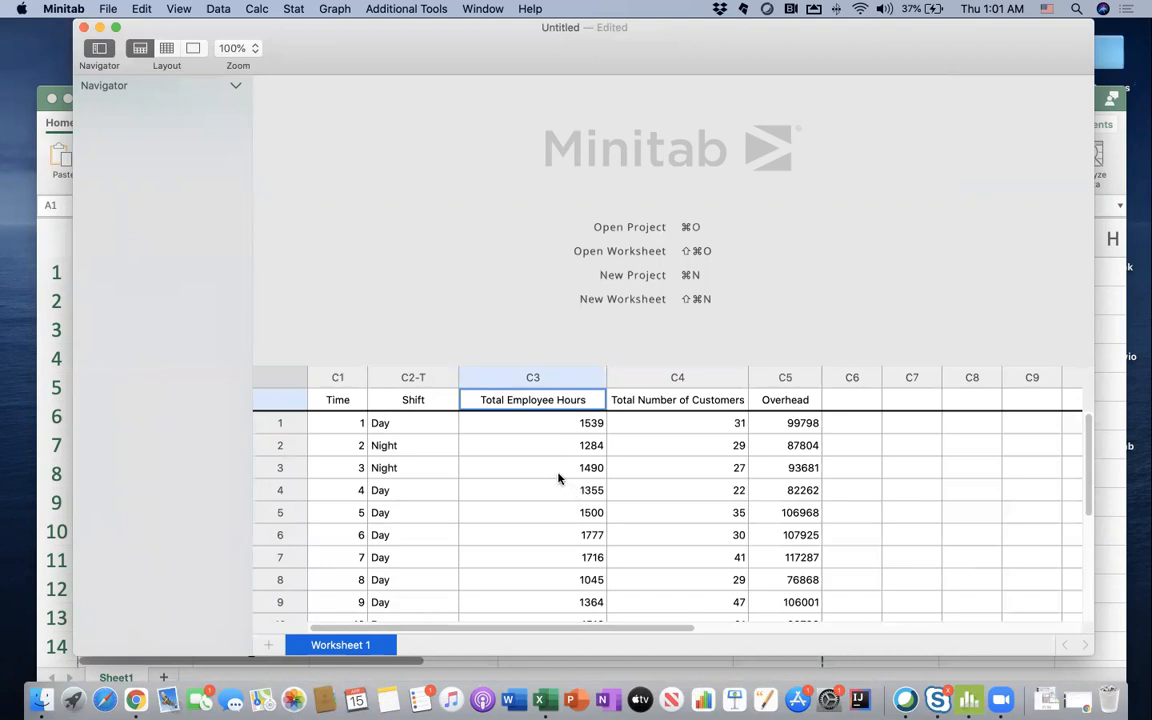
{"action": "left_click", "coordinate": [407, 402]}
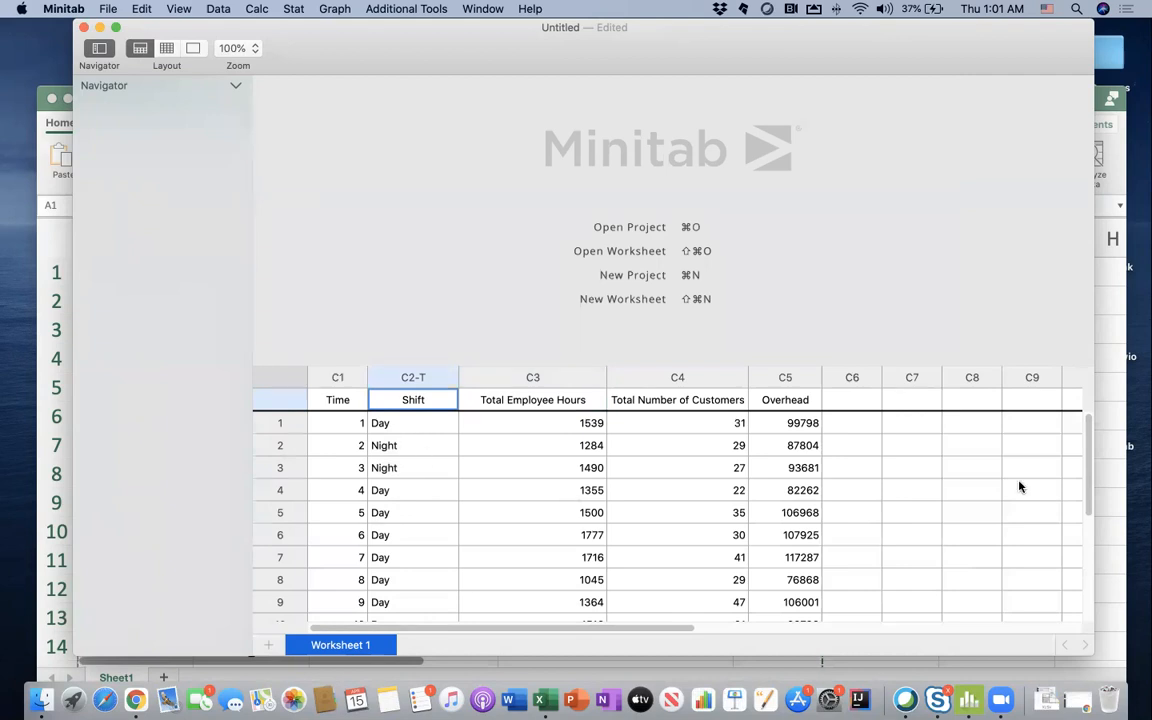
{"action": "left_click_drag", "start_coordinate": [1086, 489], "coordinate": [1089, 444]}
Step: Reposition the Excel workbook and Minitab windows higher on the desktop, finishing with Minitab in front
{"action": "left_click_drag", "start_coordinate": [310, 48], "coordinate": [319, 132]}
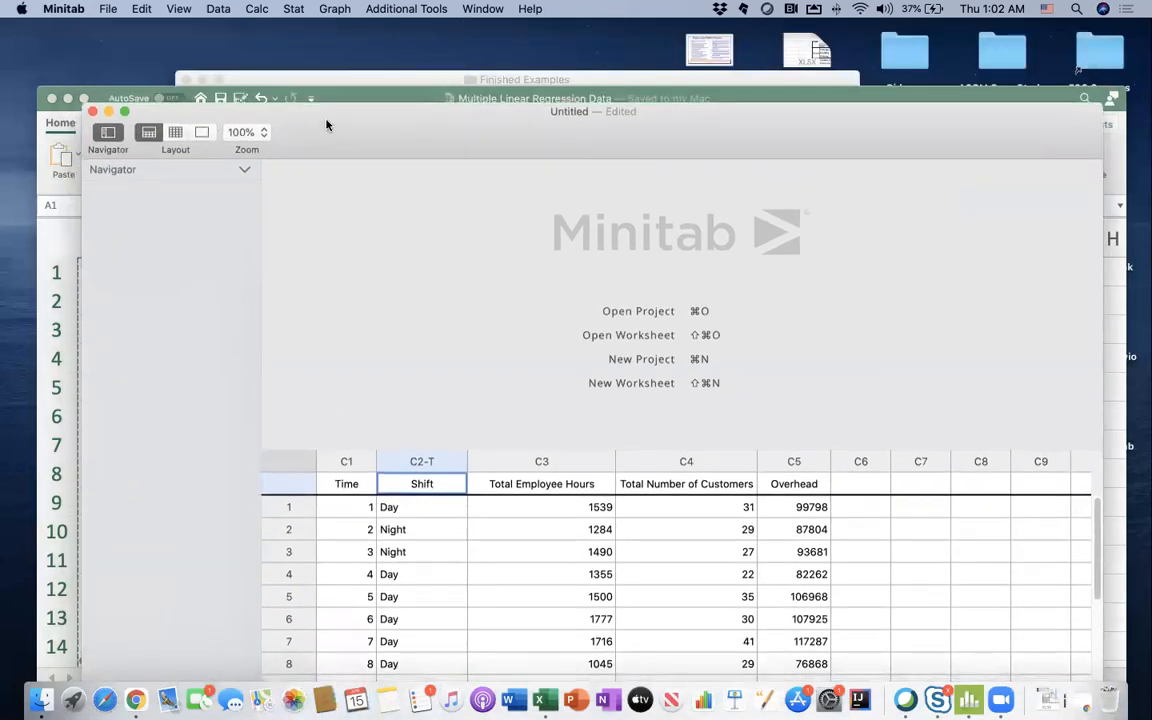
{"action": "left_click", "coordinate": [305, 92]}
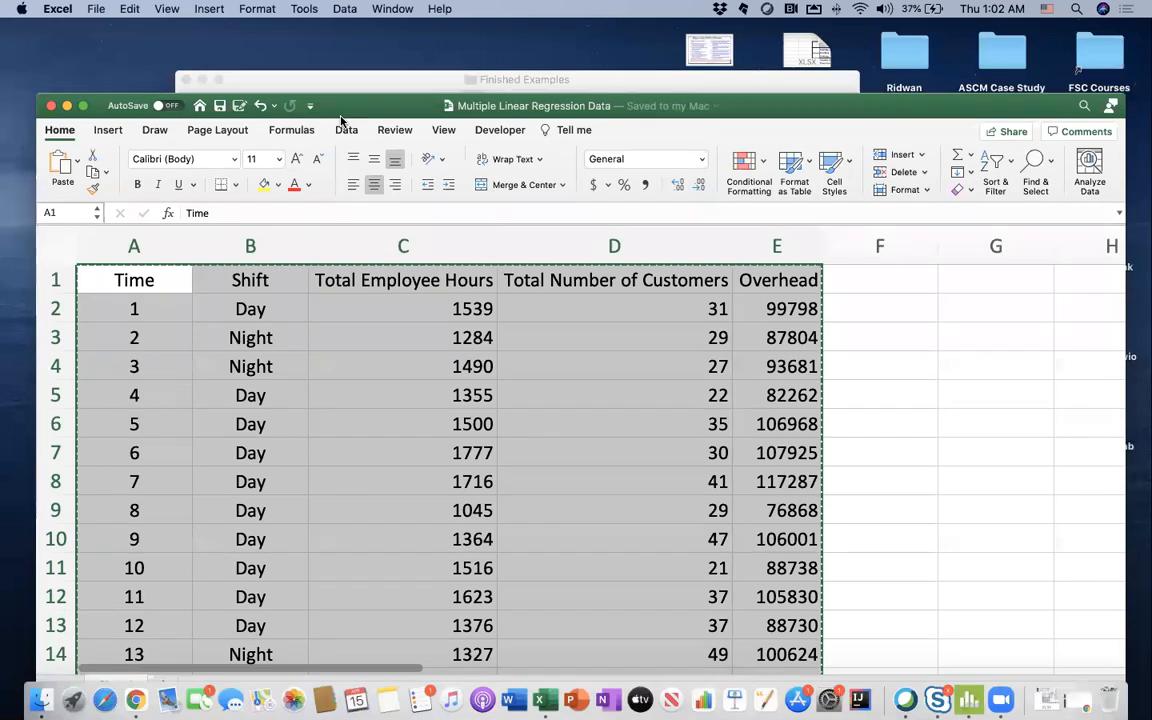
{"action": "left_click_drag", "start_coordinate": [340, 110], "coordinate": [334, 63]}
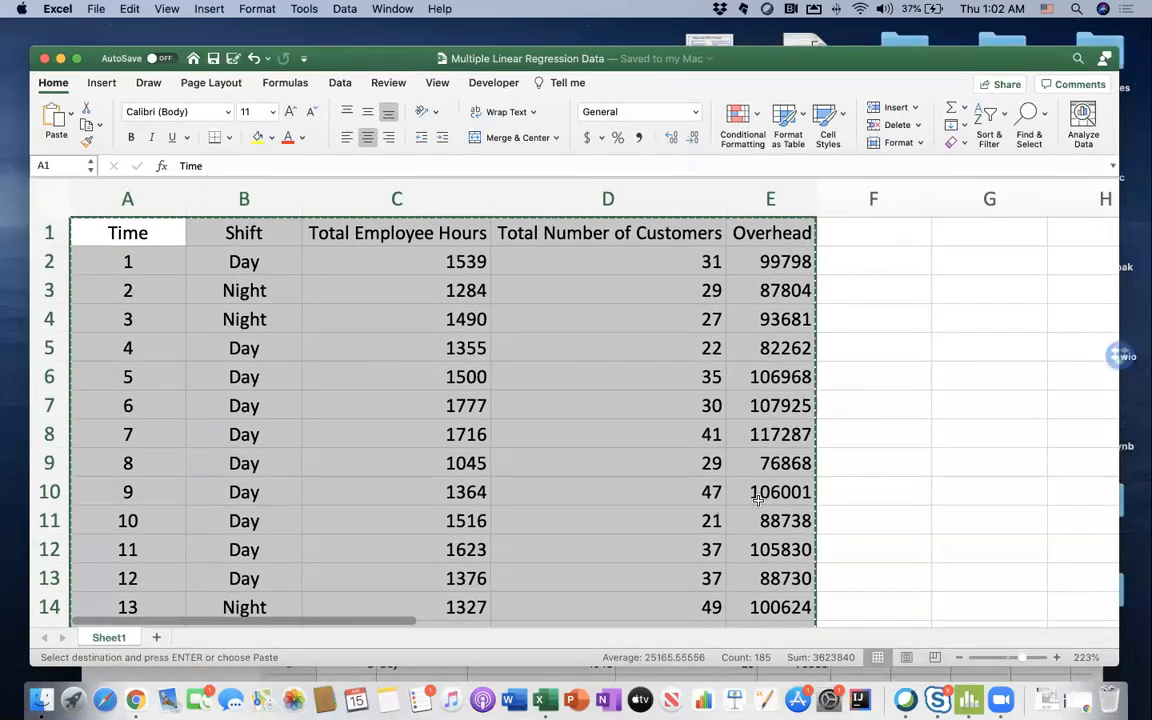
{"action": "left_click", "coordinate": [965, 697]}
{"action": "left_click_drag", "start_coordinate": [388, 123], "coordinate": [352, 59]}
Step: Start fitting a regression model on the worksheet data and set Overhead as the response
{"action": "left_click", "coordinate": [293, 9]}
{"action": "mouse_move", "coordinate": [311, 30]}
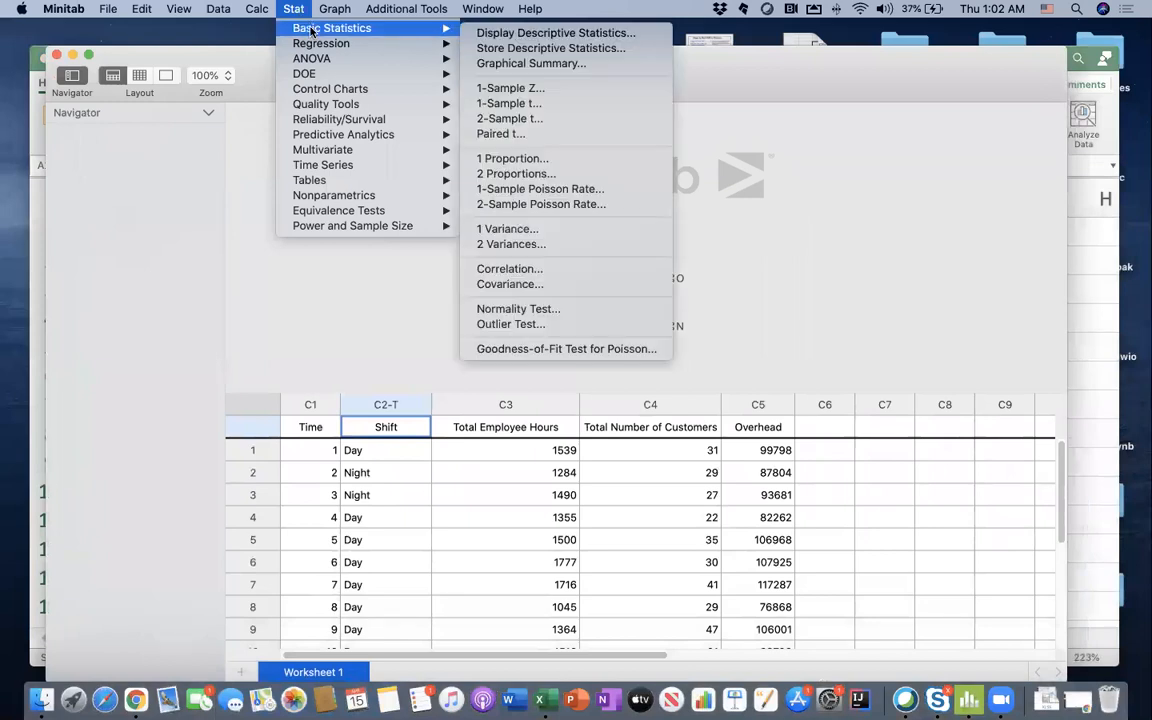
{"action": "mouse_move", "coordinate": [490, 60]}
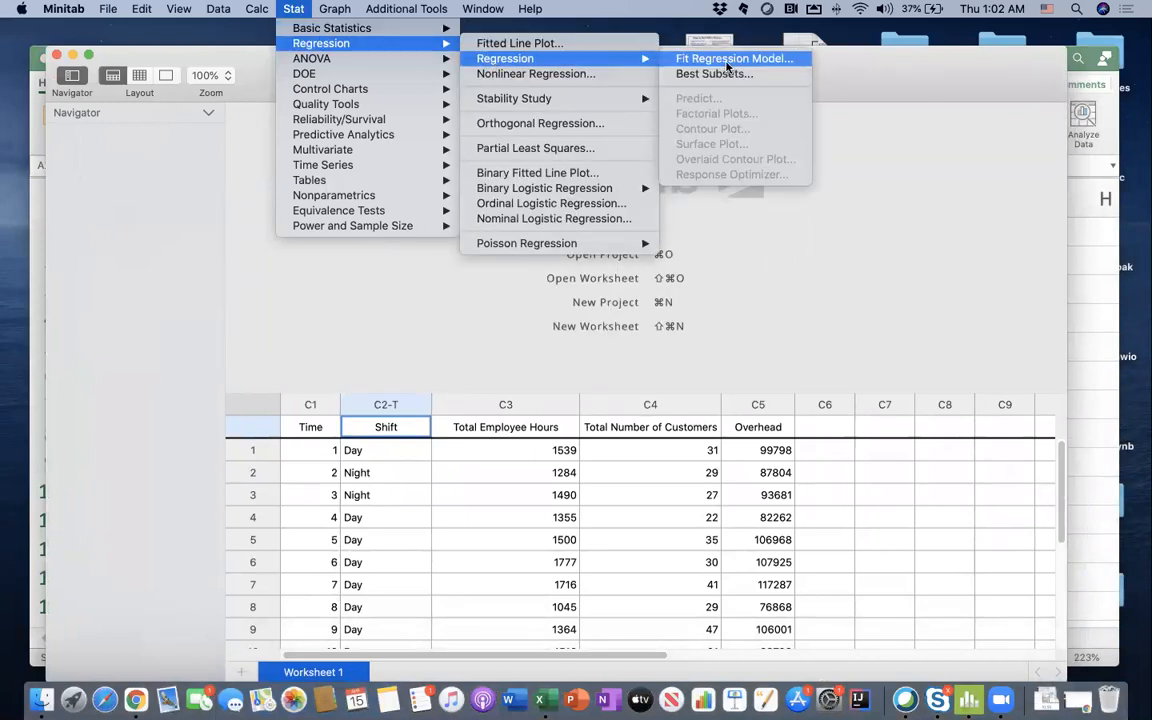
{"action": "left_click", "coordinate": [729, 60]}
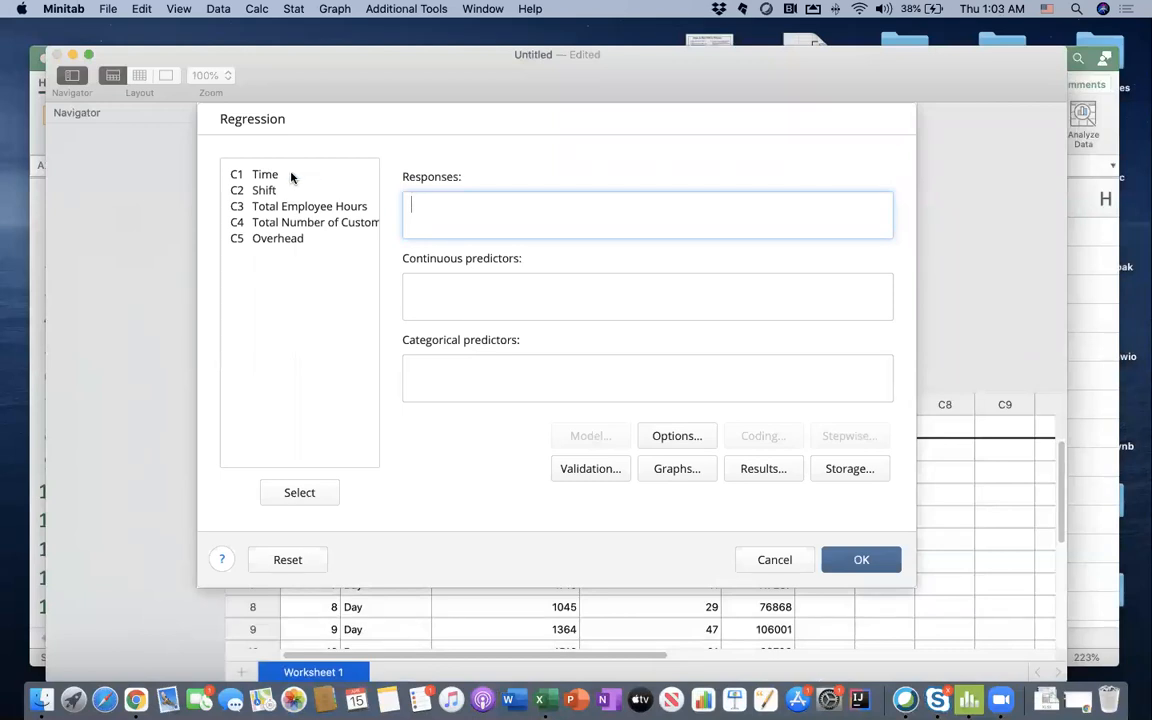
{"action": "left_click_drag", "start_coordinate": [280, 238], "coordinate": [401, 216]}
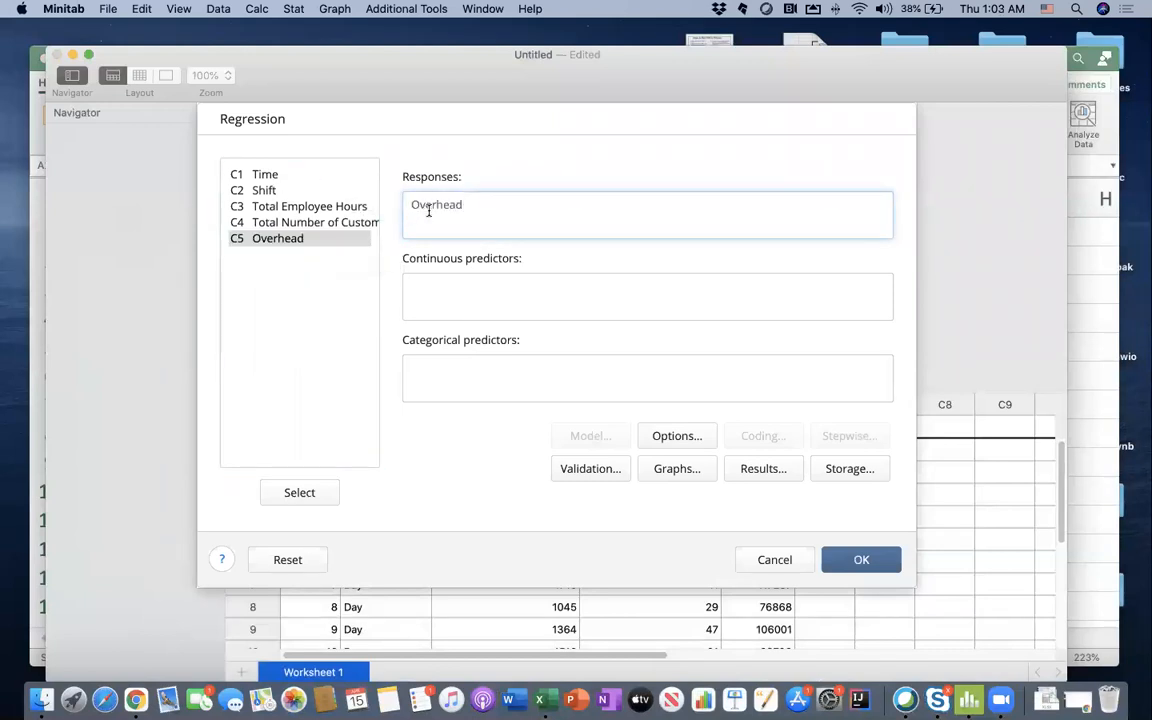
Step: Add Total Employee Hours and Total Number of Customers as continuous predictors and Shift as the categorical predictor
{"action": "left_click", "coordinate": [445, 290]}
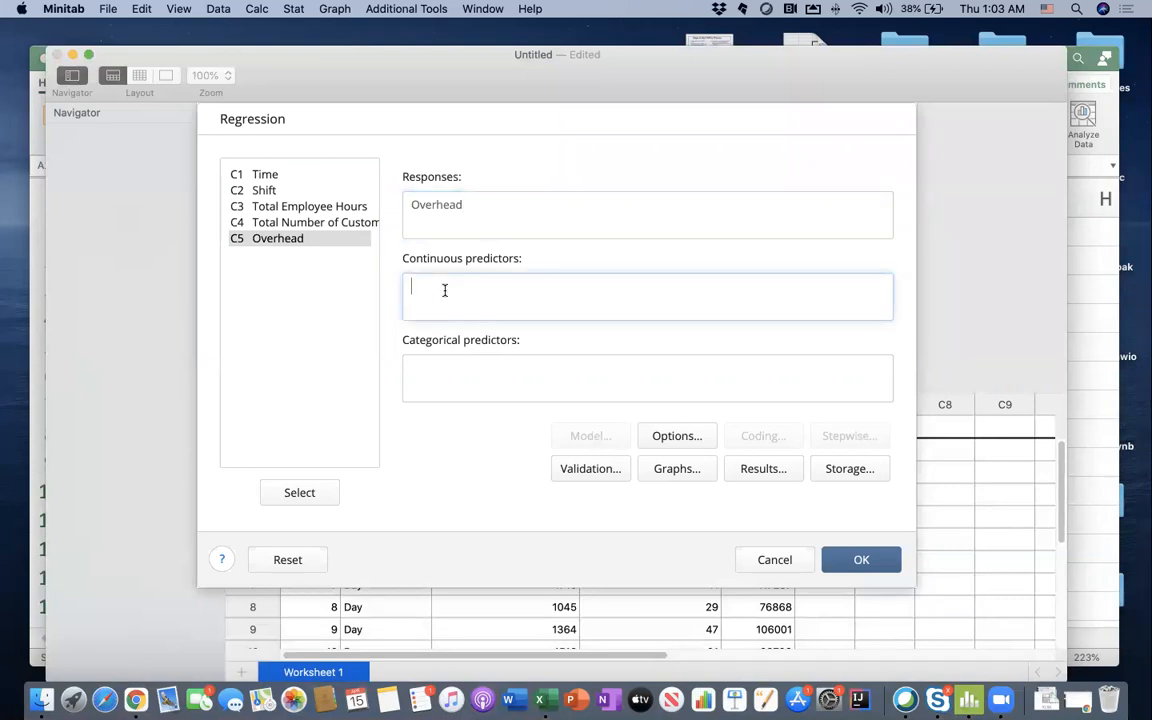
{"action": "double_click", "coordinate": [312, 208]}
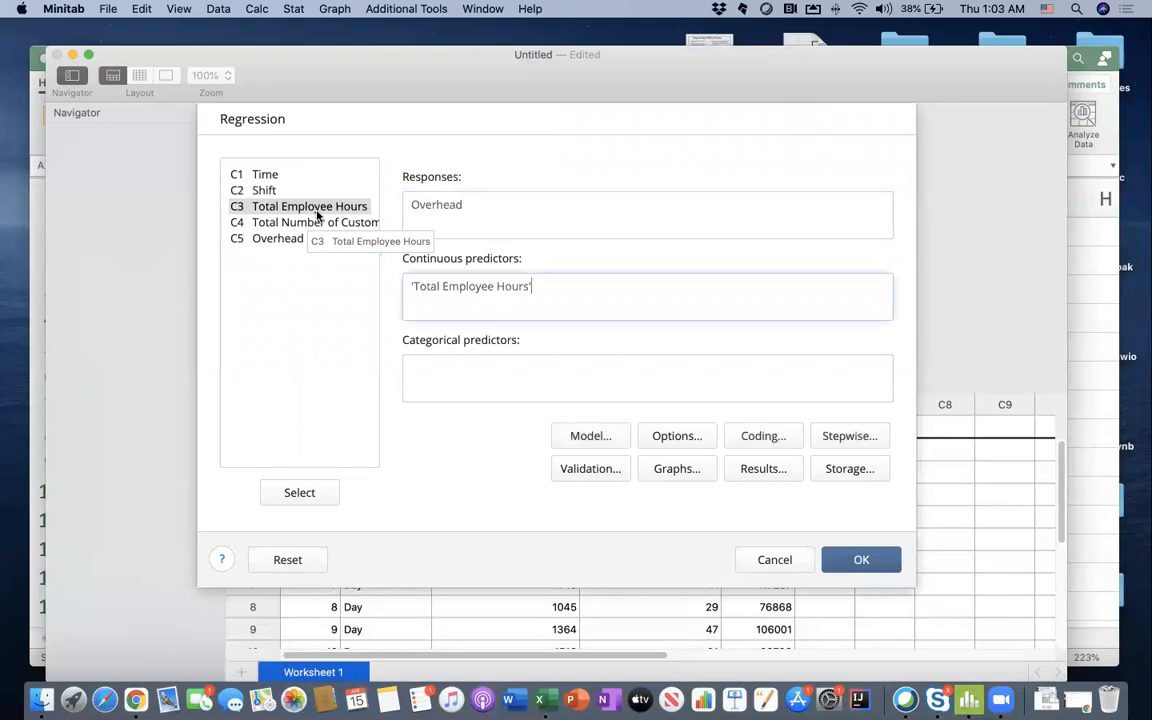
{"action": "double_click", "coordinate": [312, 228]}
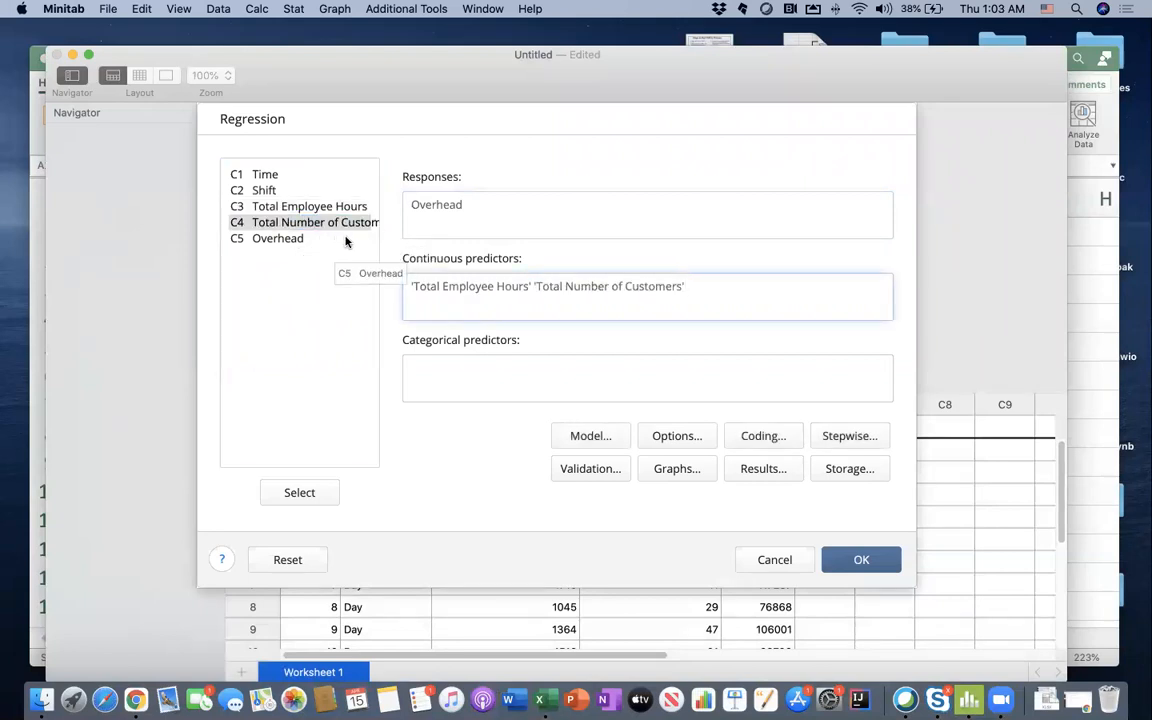
{"action": "left_click", "coordinate": [442, 364]}
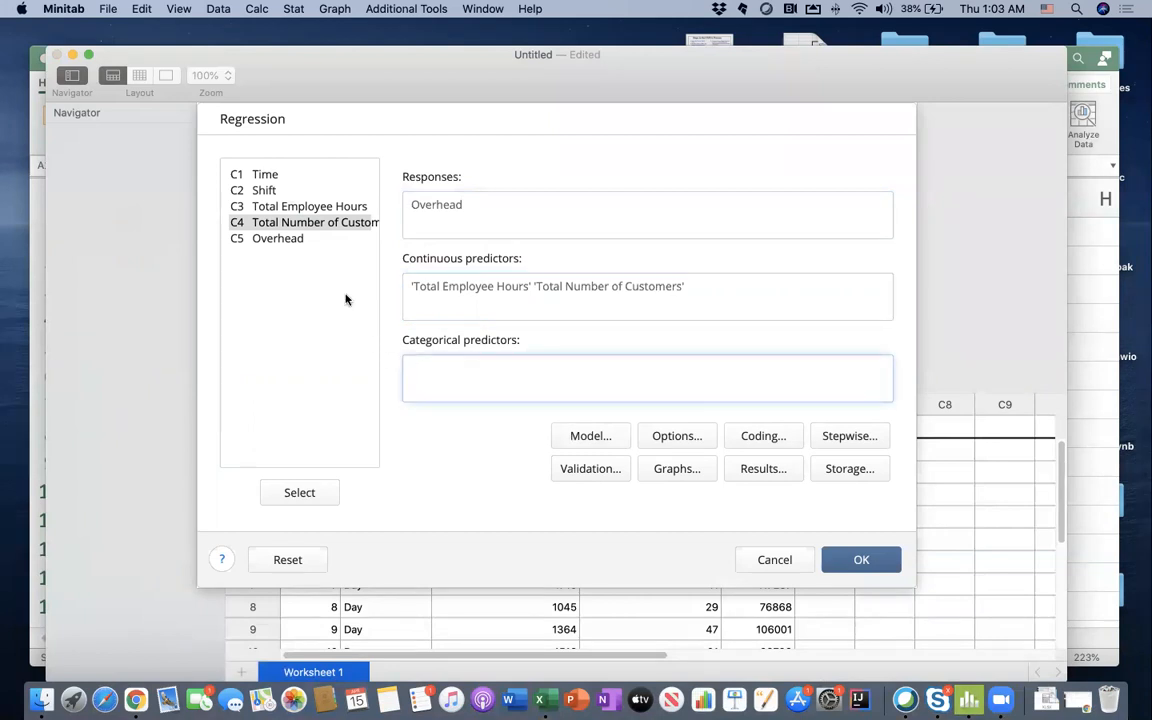
{"action": "double_click", "coordinate": [266, 190]}
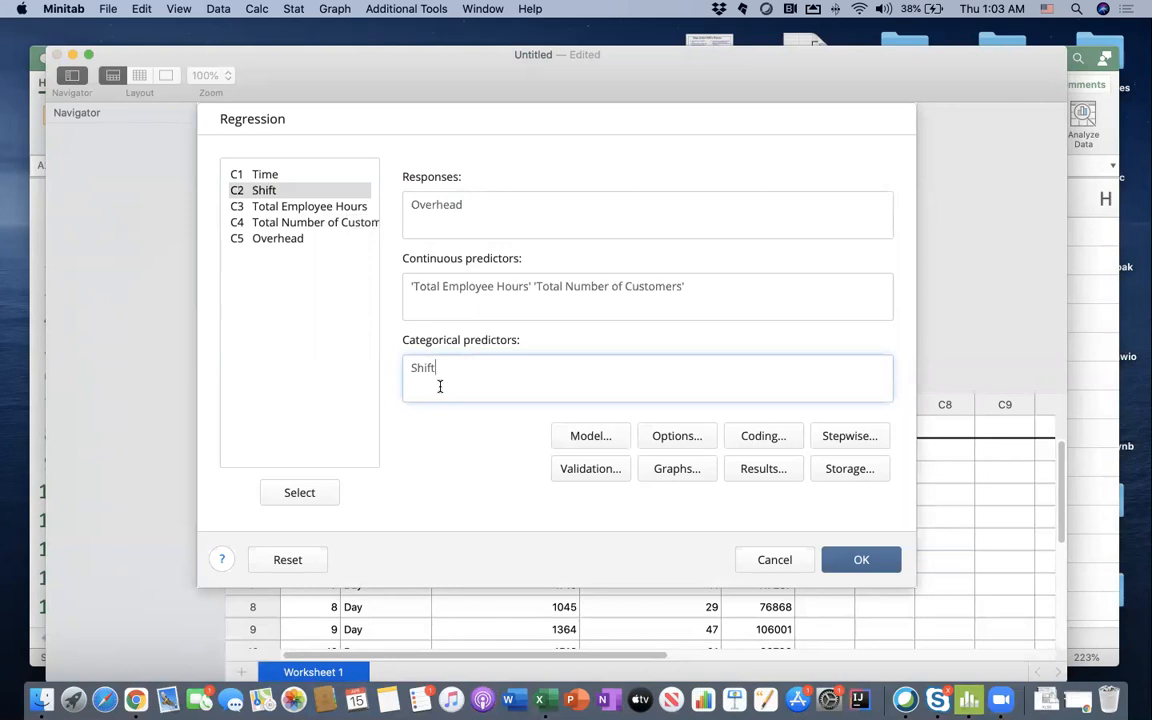
Step: Review the regression's model terms, options, categorical coding and validation settings without changing them, moving the window higher to see the full dialog
{"action": "left_click", "coordinate": [607, 440]}
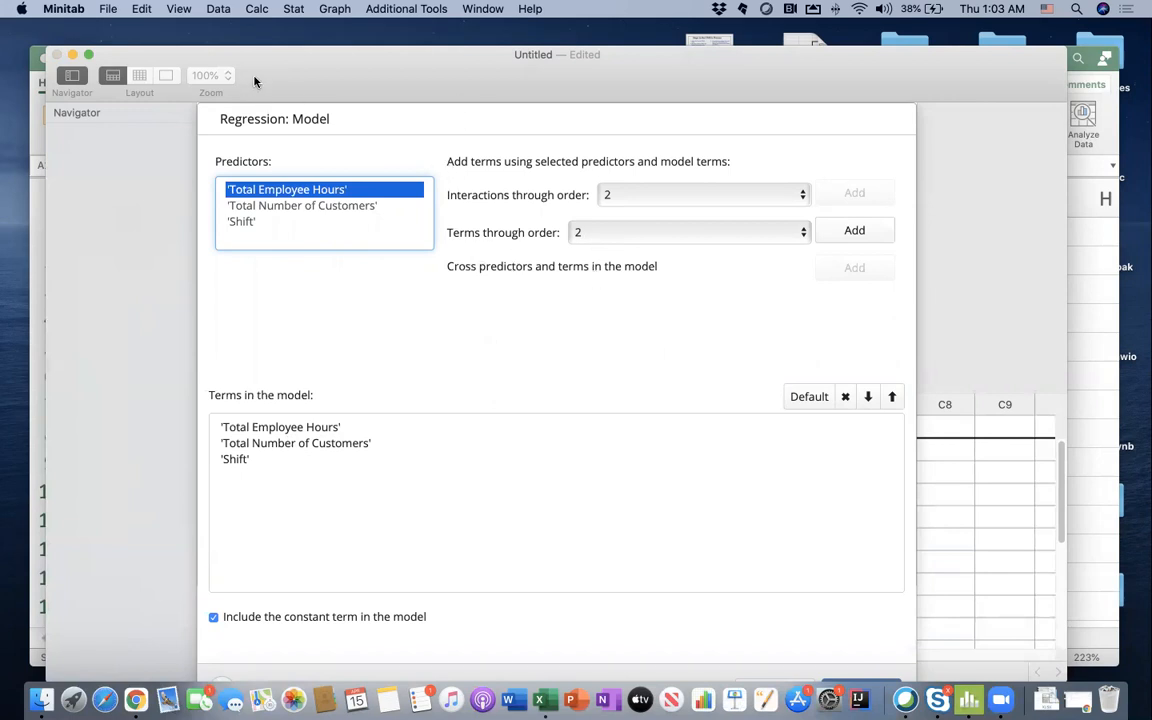
{"action": "left_click_drag", "start_coordinate": [260, 66], "coordinate": [249, 33]}
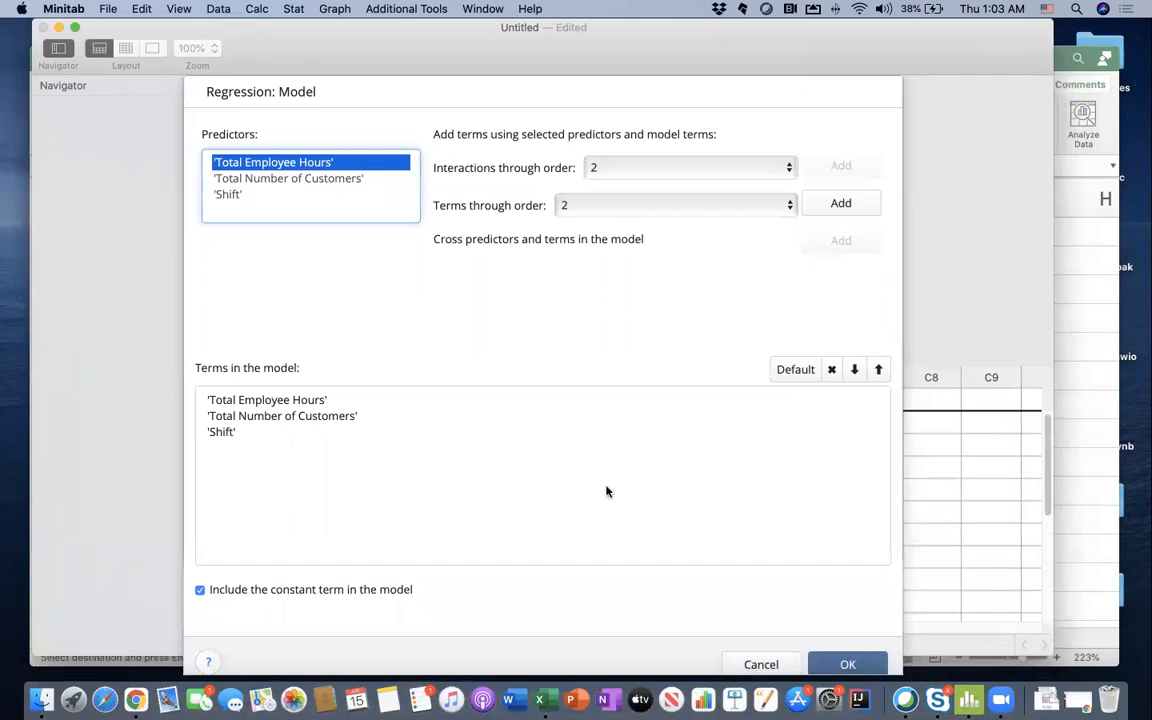
{"action": "left_click", "coordinate": [768, 663]}
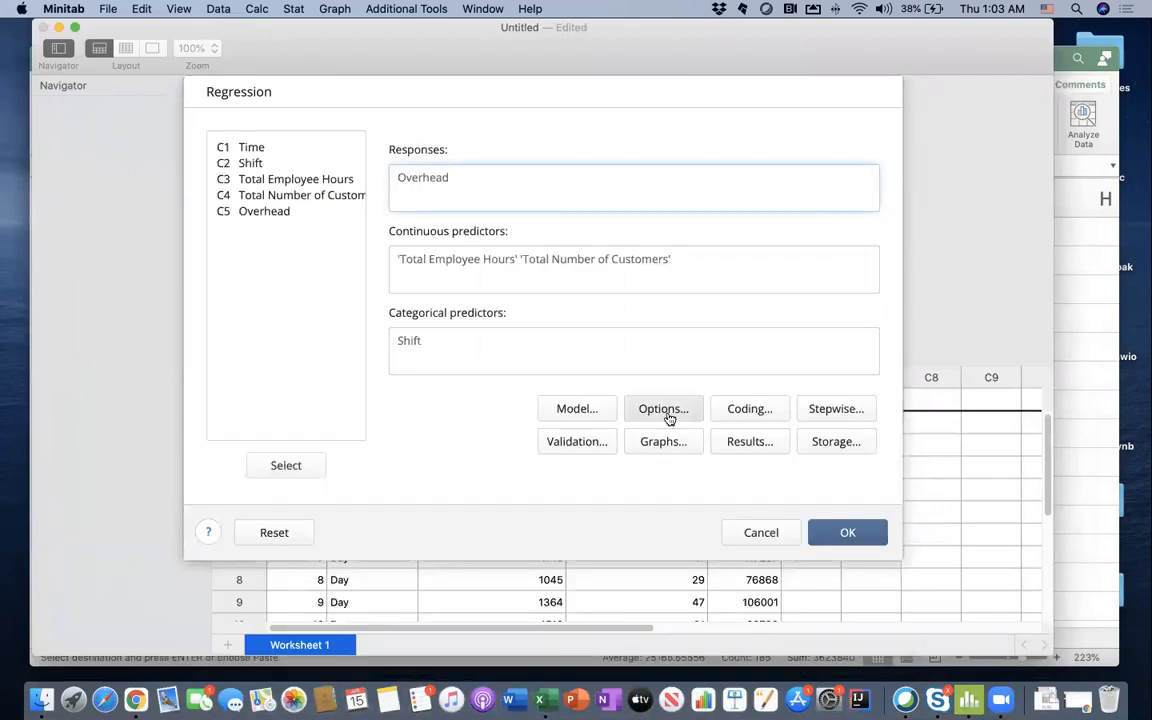
{"action": "left_click", "coordinate": [667, 414]}
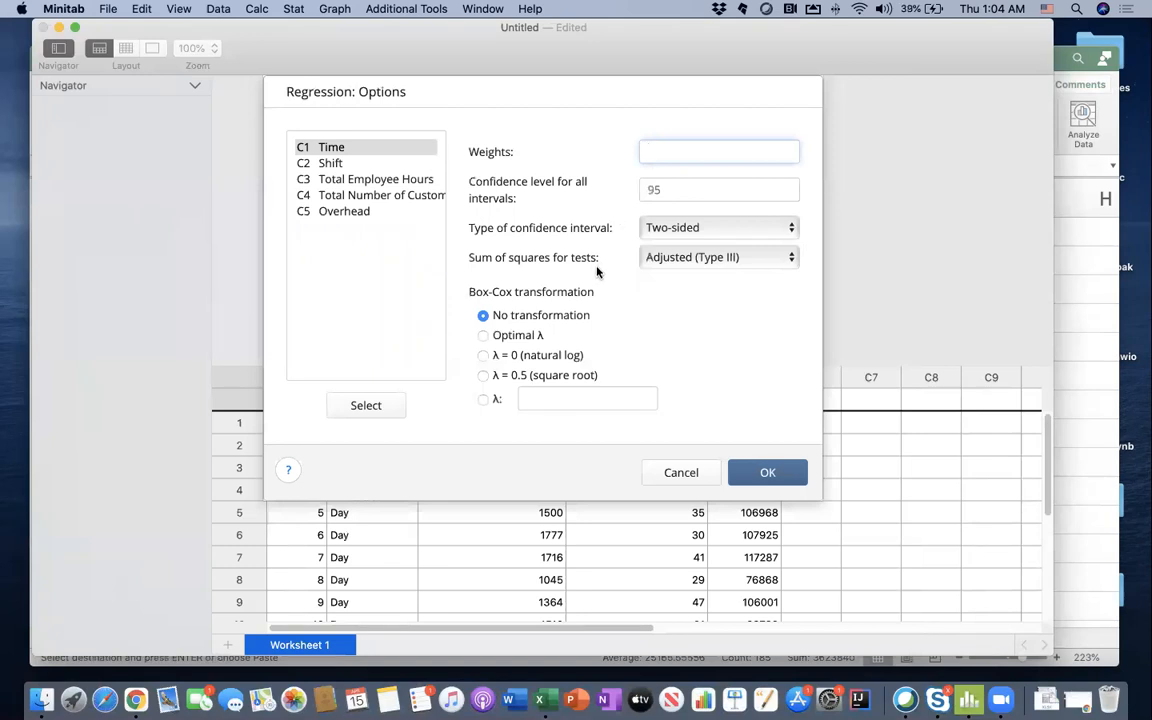
{"action": "left_click", "coordinate": [674, 476]}
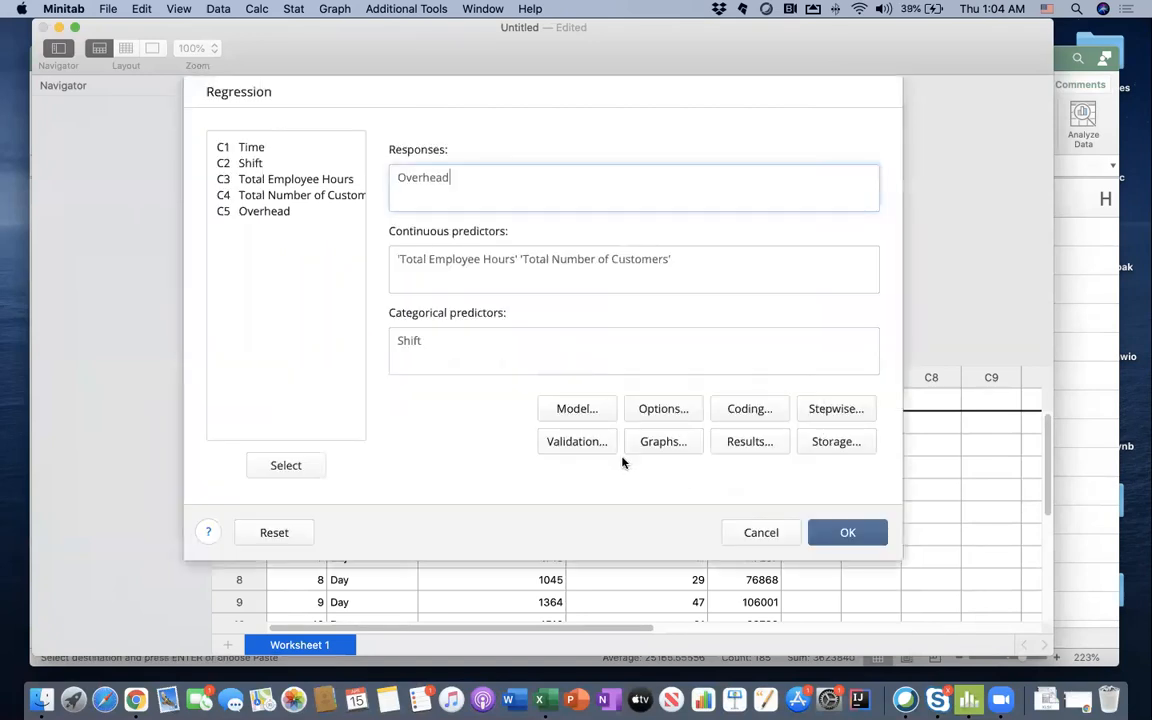
{"action": "left_click", "coordinate": [751, 416]}
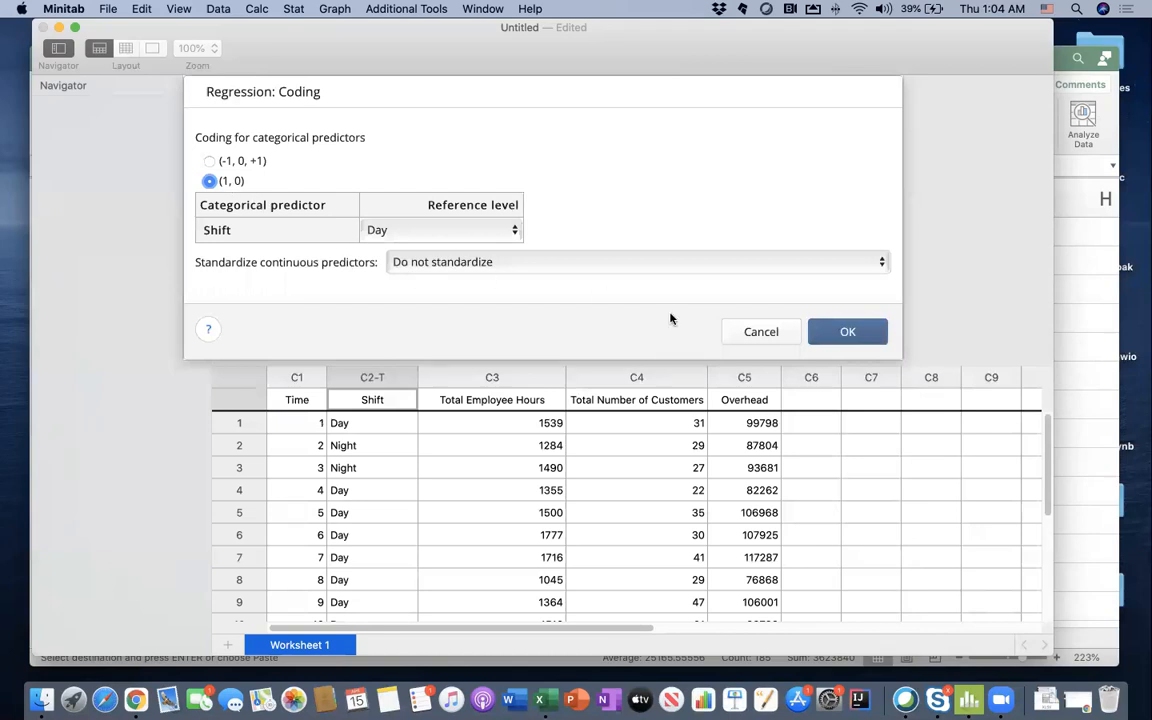
{"action": "left_click", "coordinate": [762, 331]}
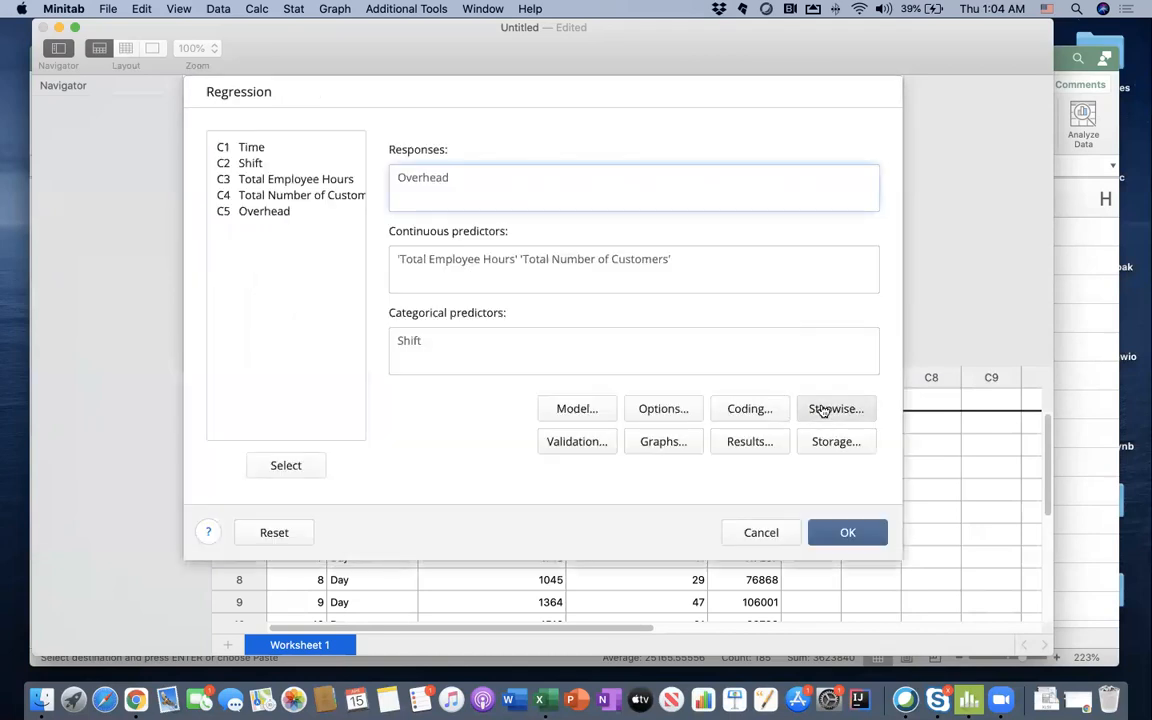
{"action": "left_click", "coordinate": [585, 446]}
{"action": "left_click", "coordinate": [676, 400]}
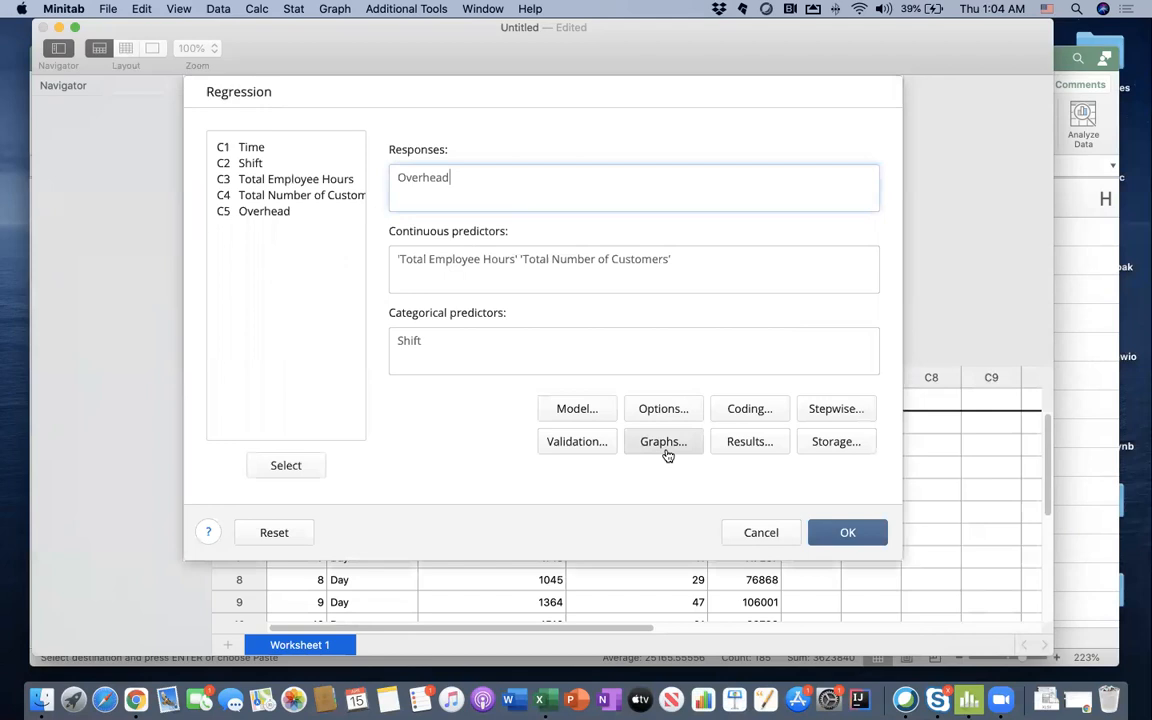
Step: Set the residual plots to Four in one, leave the results settings as they are, and run the regression
{"action": "left_click", "coordinate": [665, 446]}
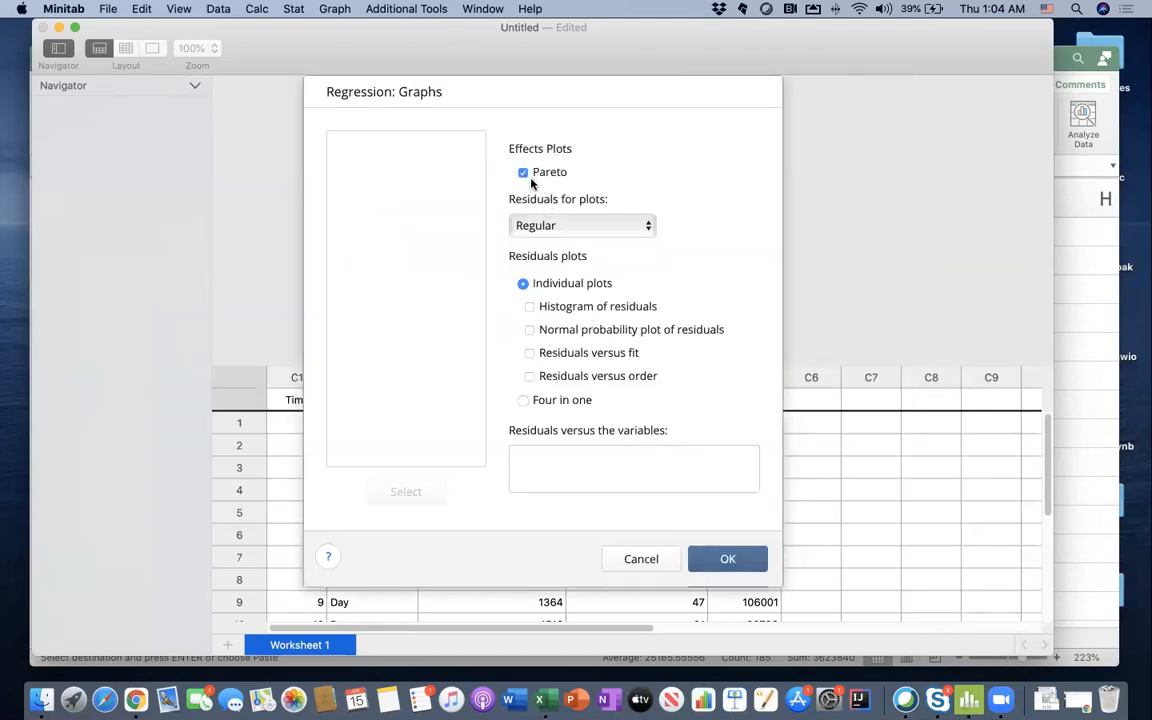
{"action": "left_click", "coordinate": [553, 401]}
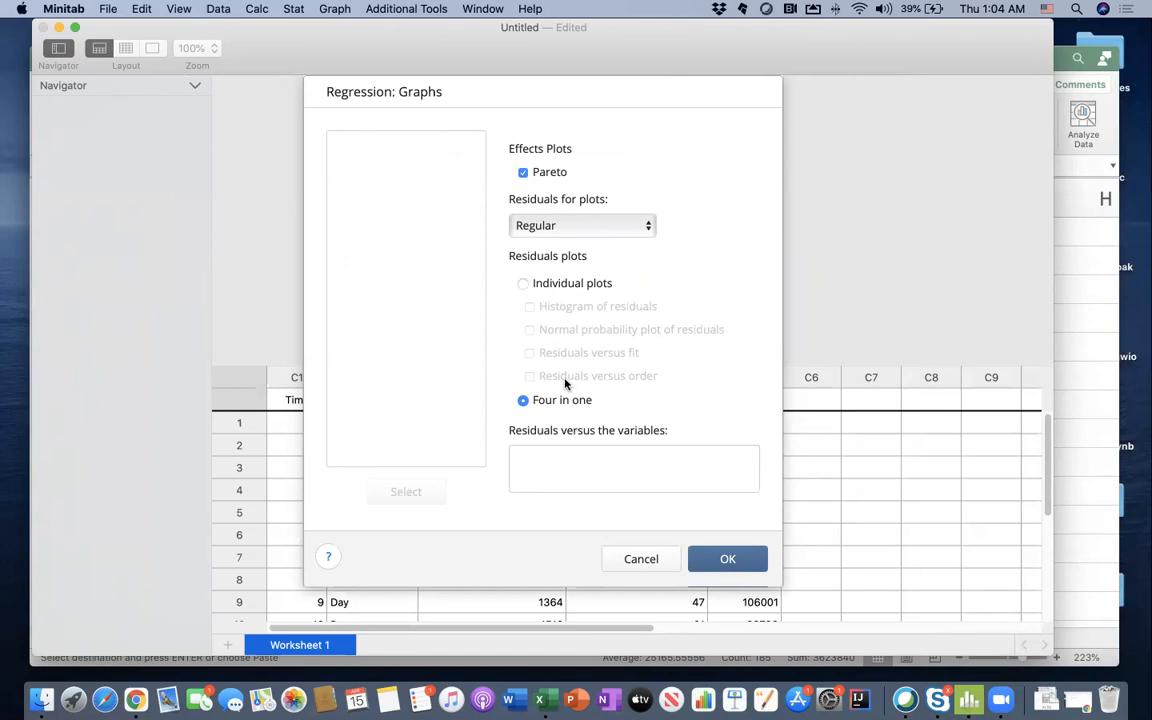
{"action": "left_click", "coordinate": [708, 559]}
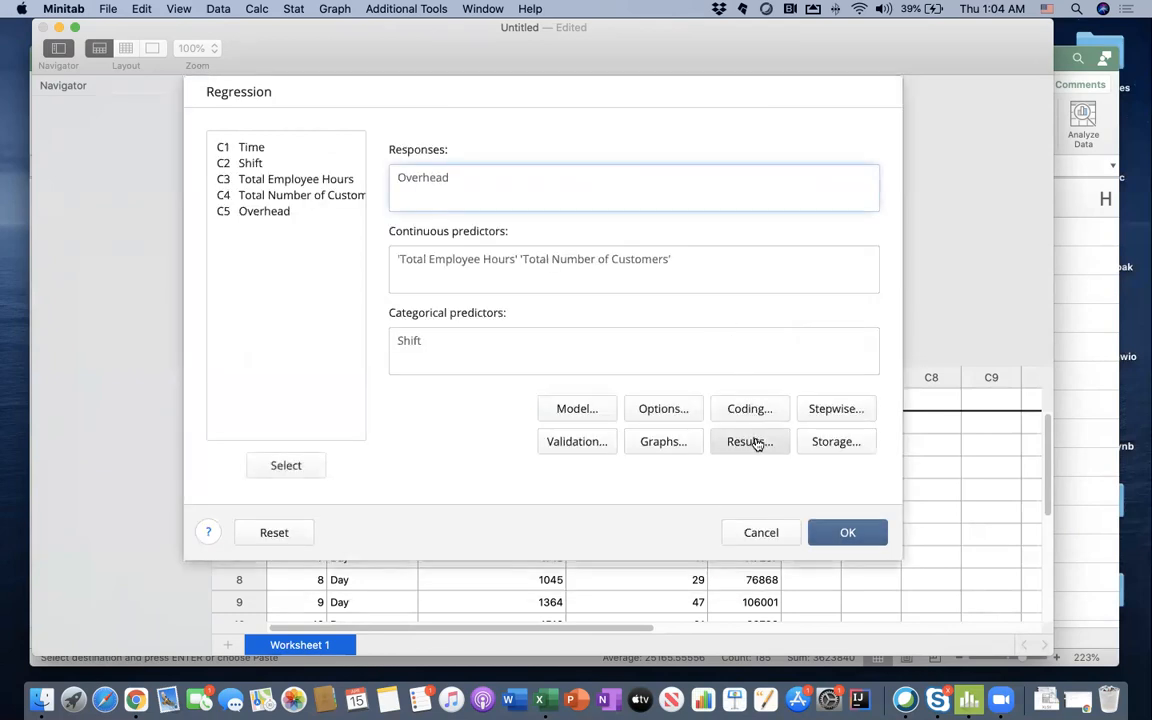
{"action": "left_click", "coordinate": [758, 443]}
{"action": "left_click", "coordinate": [764, 395]}
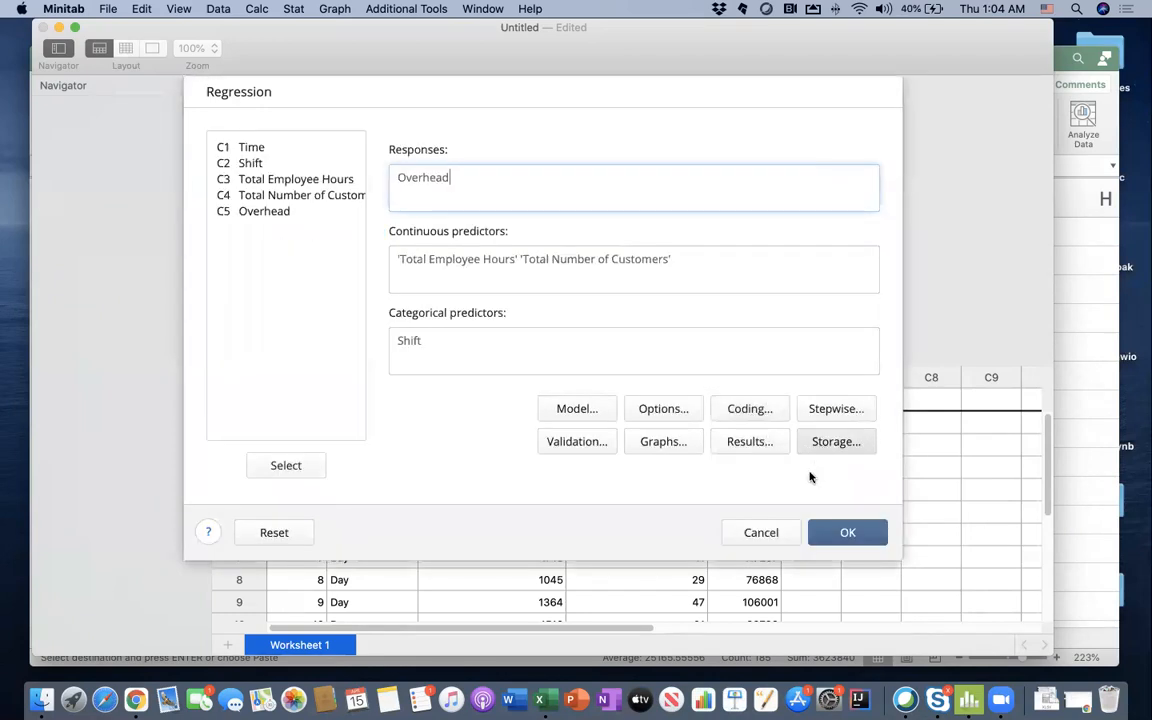
{"action": "left_click", "coordinate": [836, 531]}
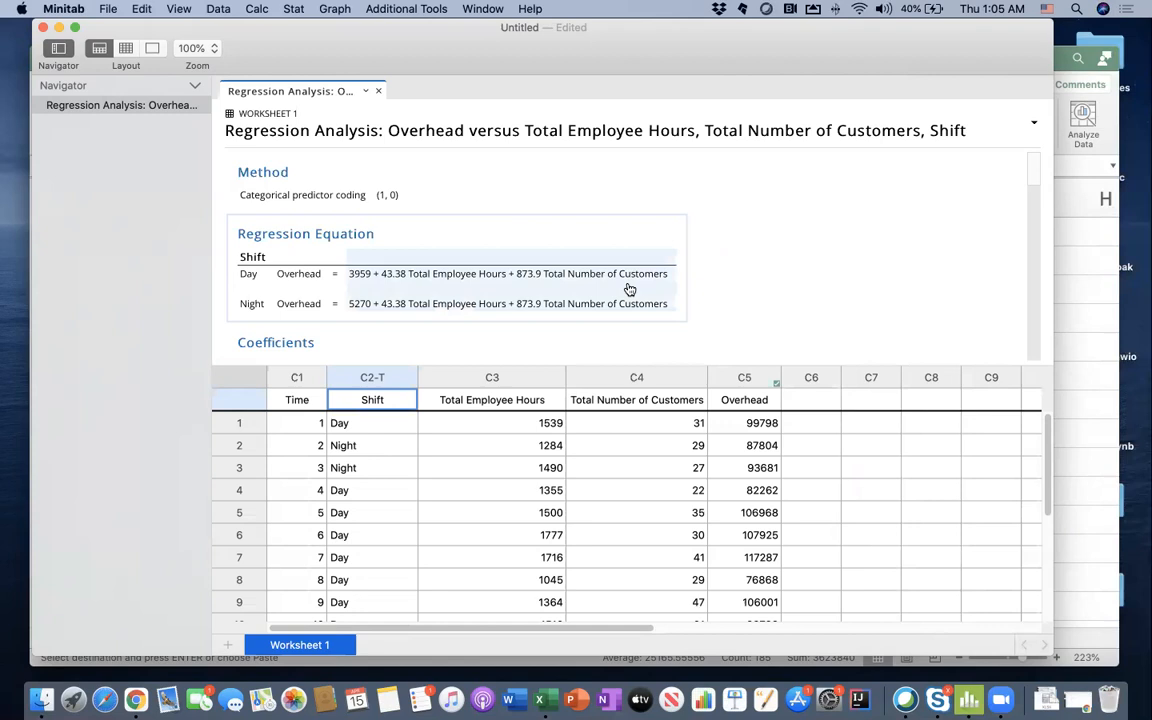
Step: Skim the regression output and switch to the output-only layout, hiding the worksheet
{"action": "scroll", "coordinate": [629, 289], "scroll_direction": "down", "scroll_amount": 10}
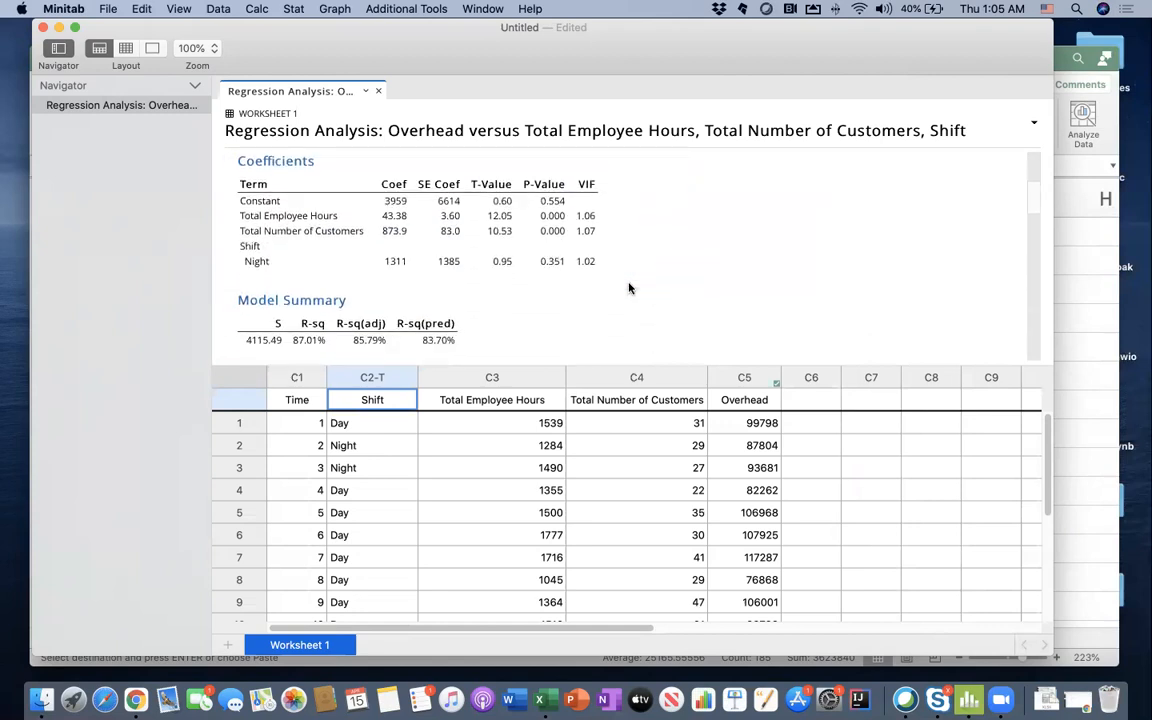
{"action": "scroll", "coordinate": [629, 289], "scroll_direction": "down", "scroll_amount": 8}
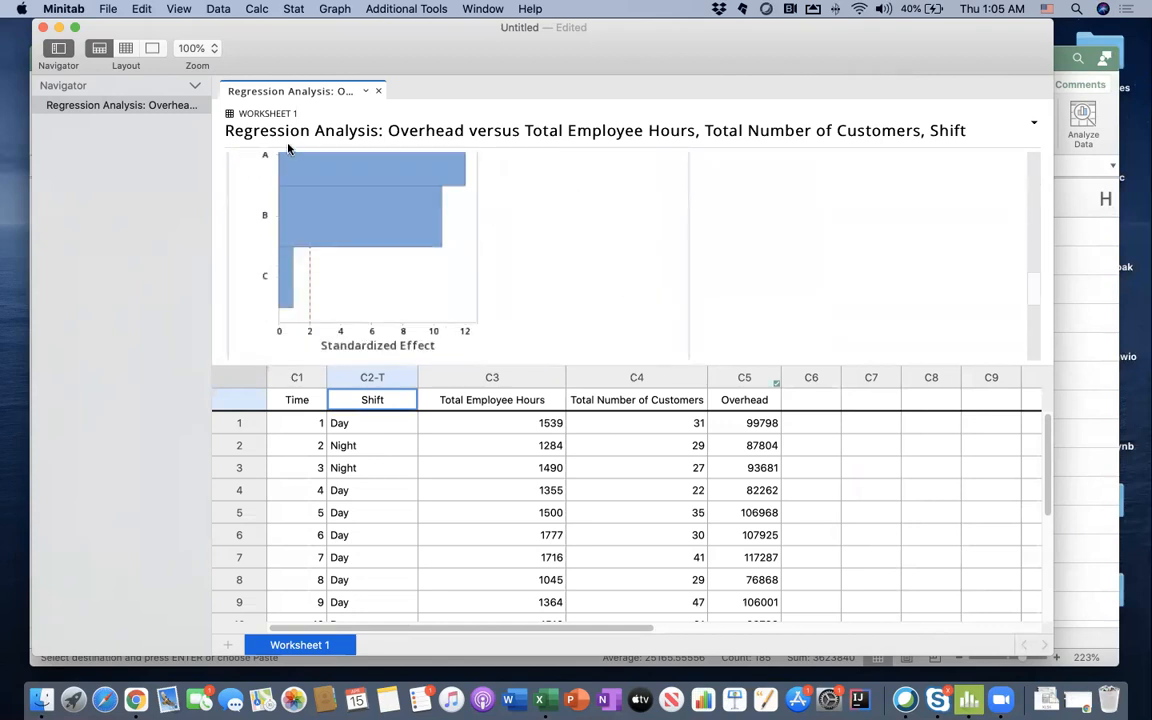
{"action": "scroll", "coordinate": [353, 243], "scroll_direction": "up", "scroll_amount": 15}
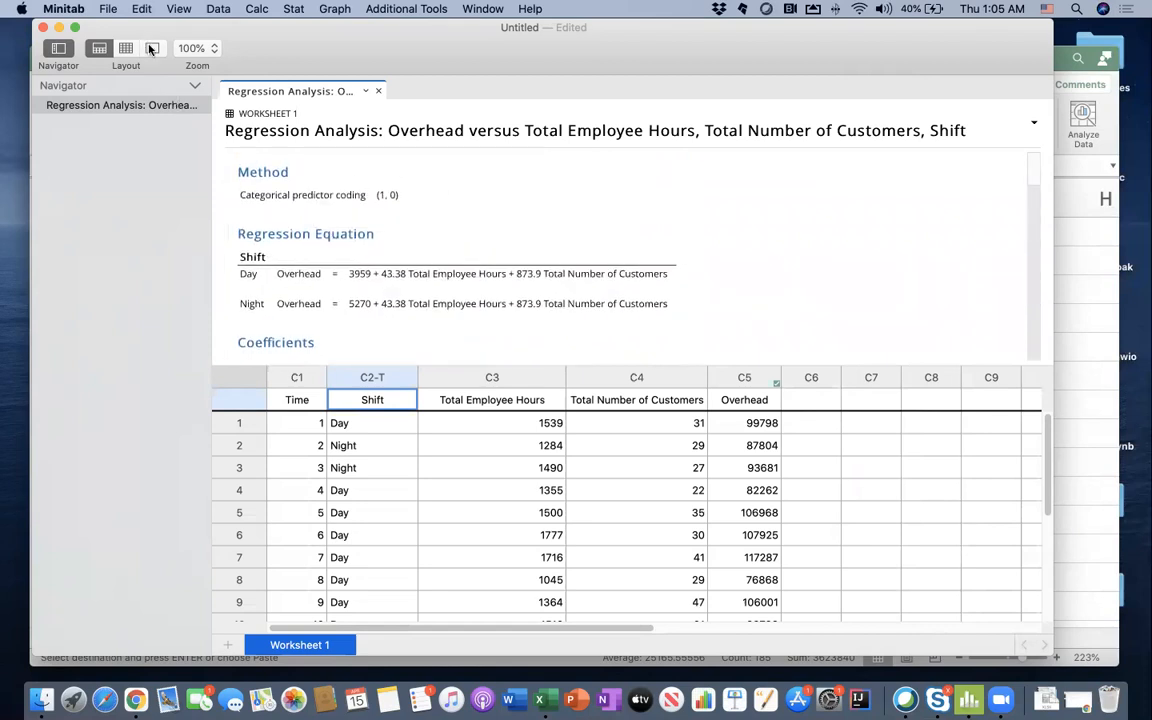
{"action": "left_click", "coordinate": [151, 48]}
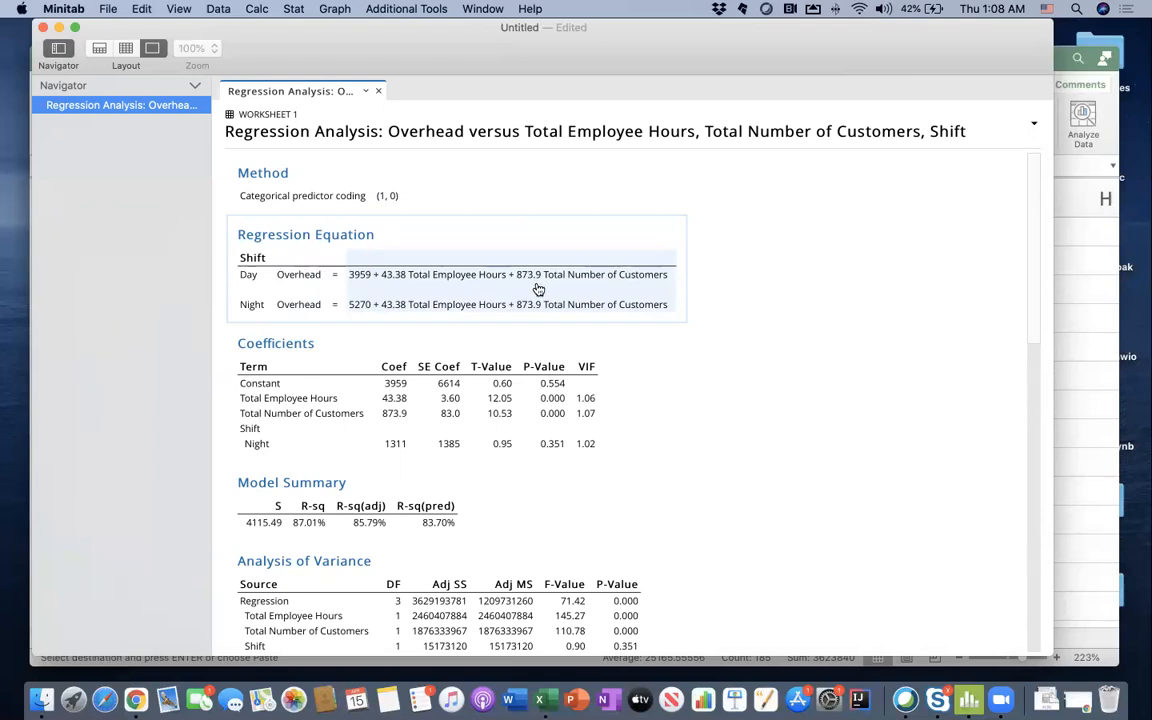
Step: Examine the day and night regression equations and the coefficients' p-values and VIFs
{"action": "scroll", "coordinate": [536, 295], "scroll_direction": "down", "scroll_amount": 2}
{"action": "scroll", "coordinate": [536, 299], "scroll_direction": "up", "scroll_amount": 2}
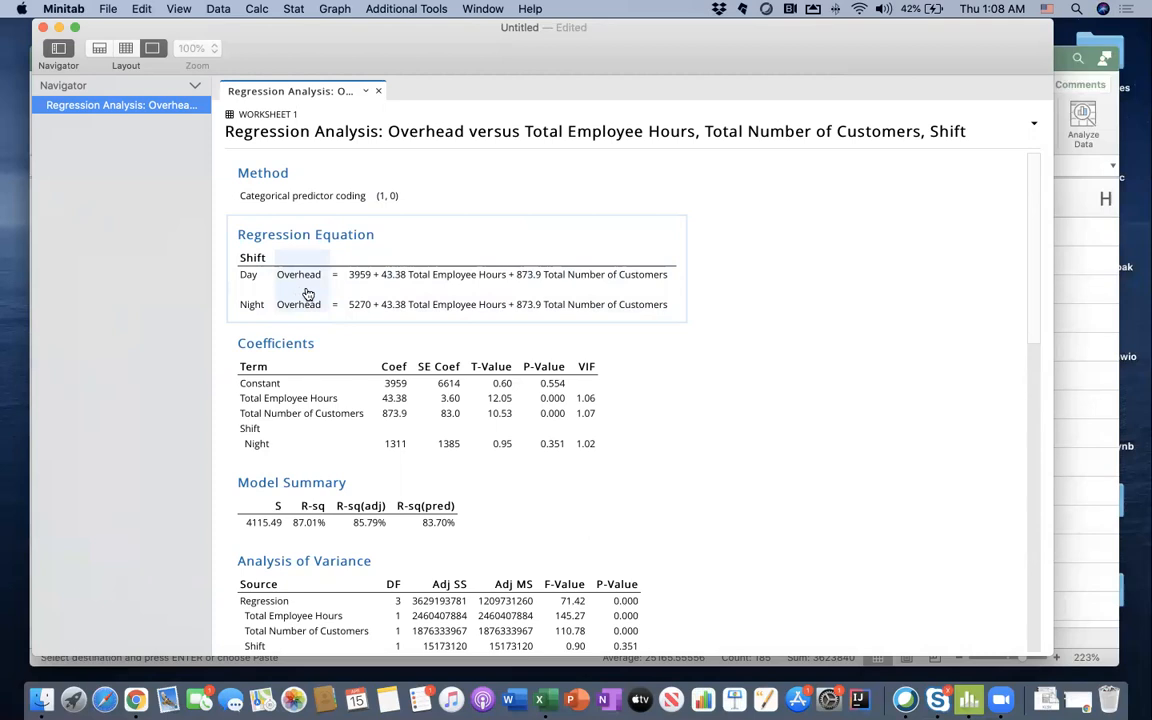
{"action": "scroll", "coordinate": [436, 286], "scroll_direction": "down", "scroll_amount": 5}
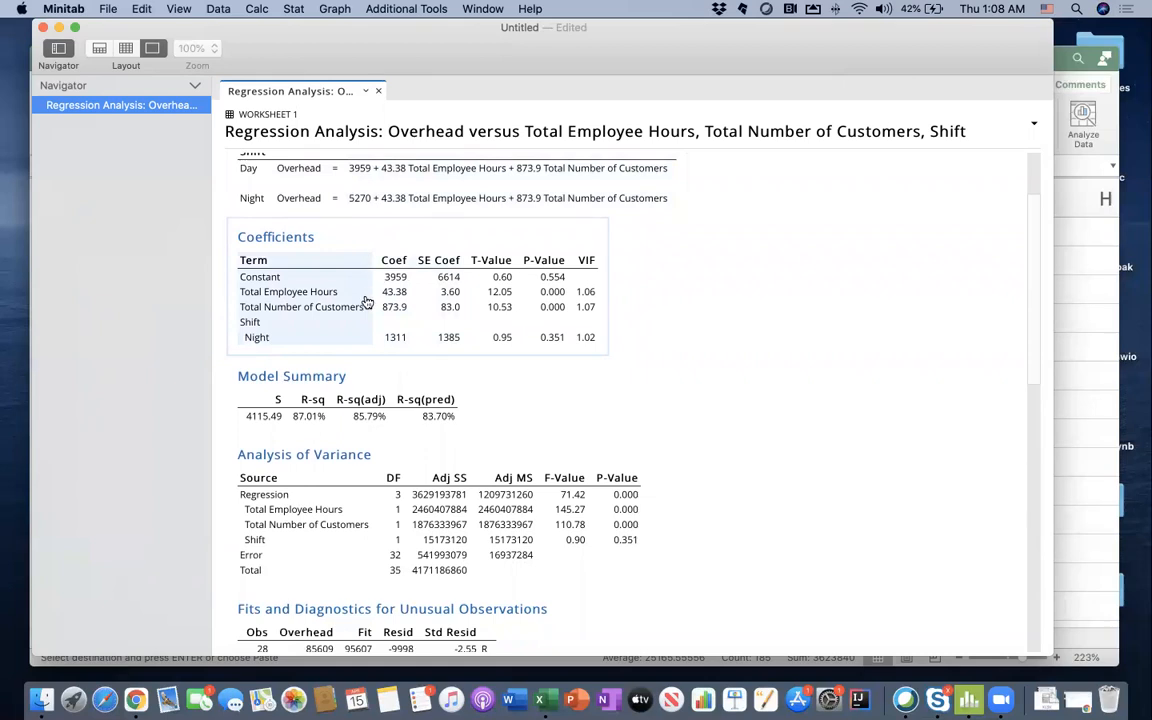
{"action": "scroll", "coordinate": [397, 291], "scroll_direction": "up", "scroll_amount": 2}
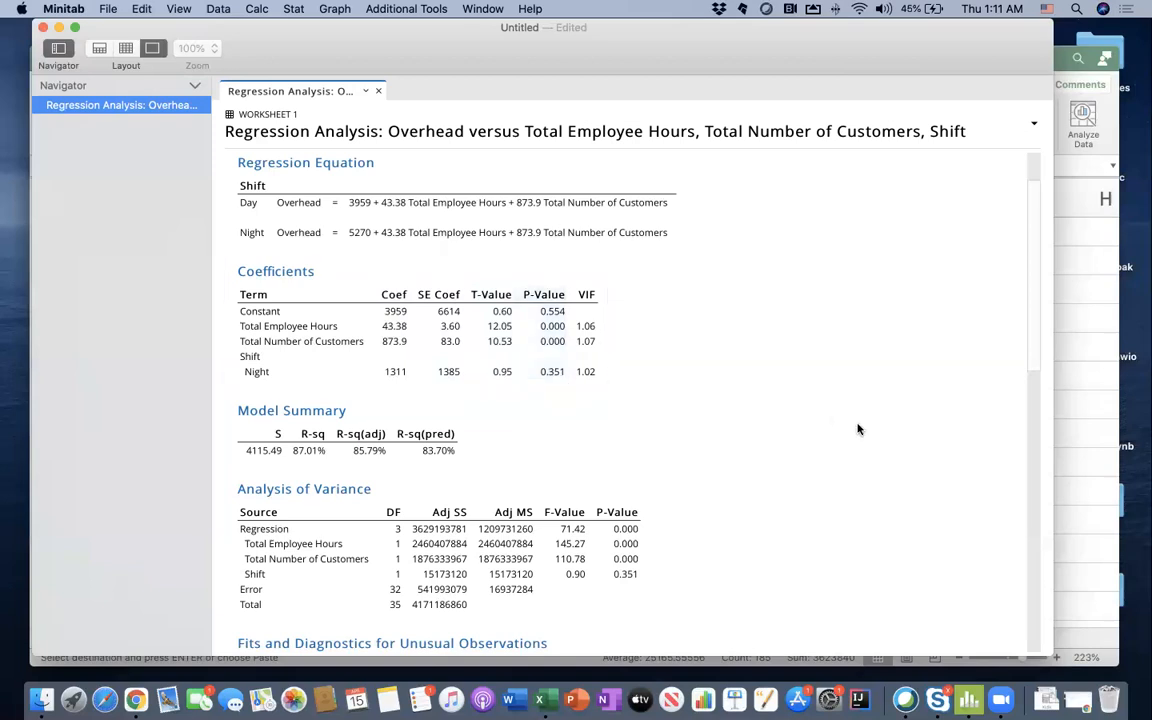
Step: Switch to the Excel workbook, select the Shift column to review its categories, and return to Minitab
{"action": "left_click", "coordinate": [1105, 416]}
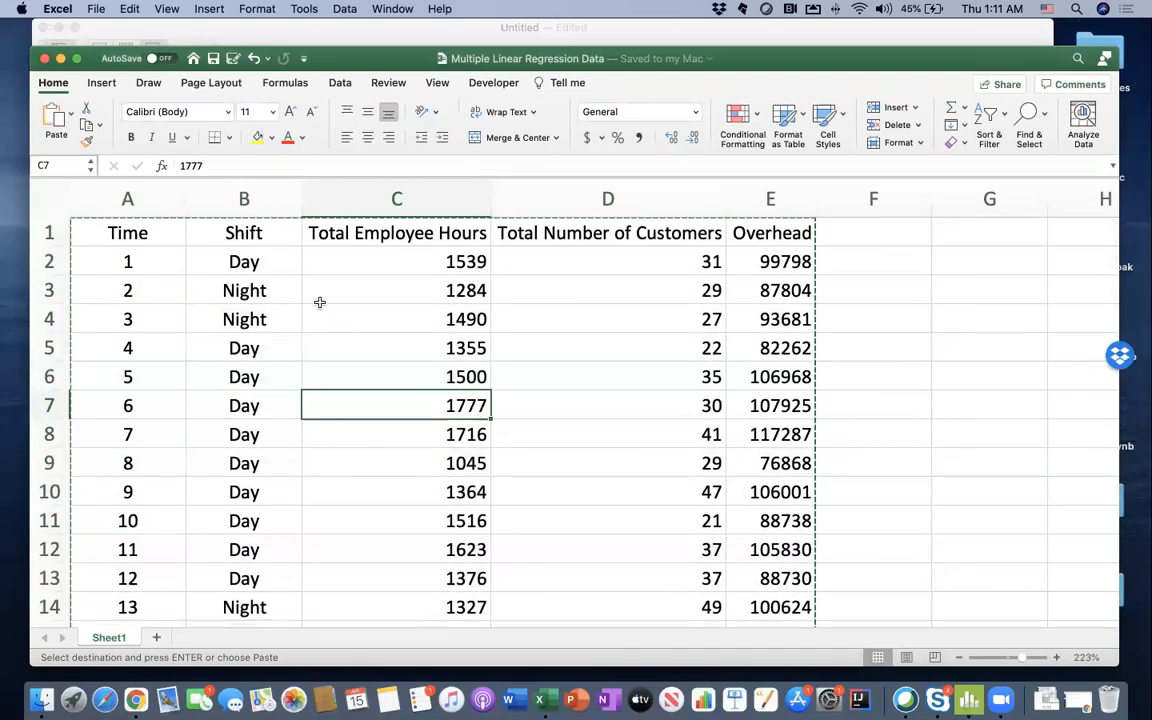
{"action": "left_click", "coordinate": [247, 193]}
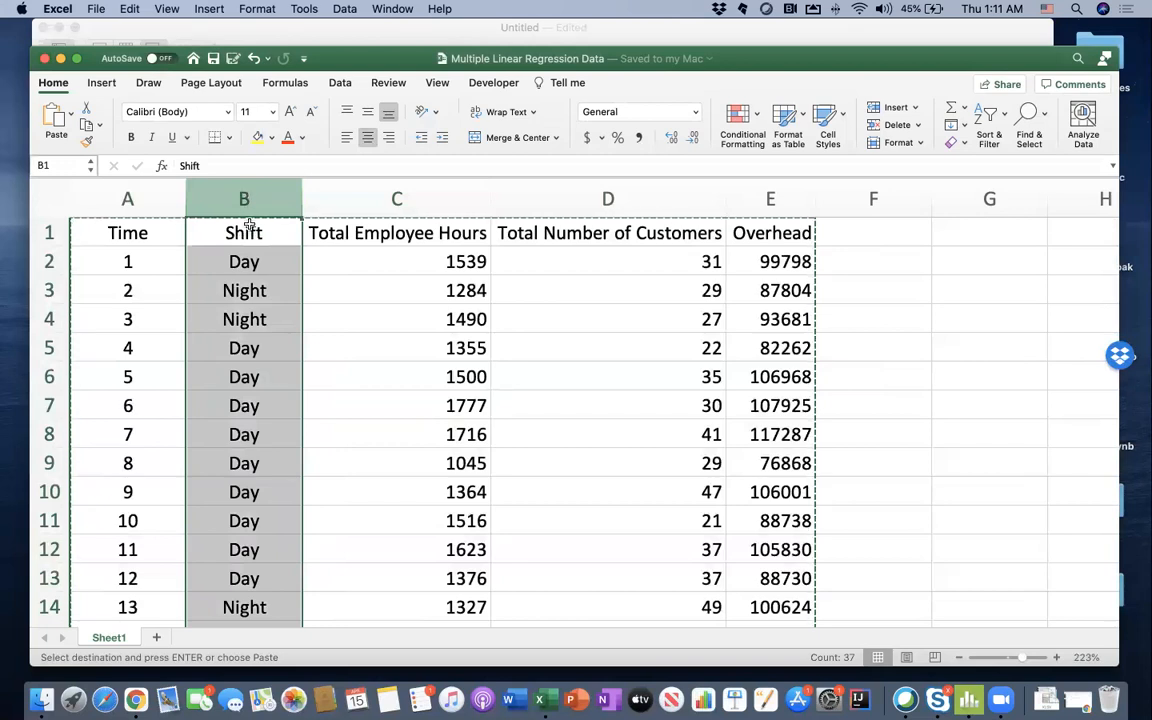
{"action": "left_click", "coordinate": [297, 37]}
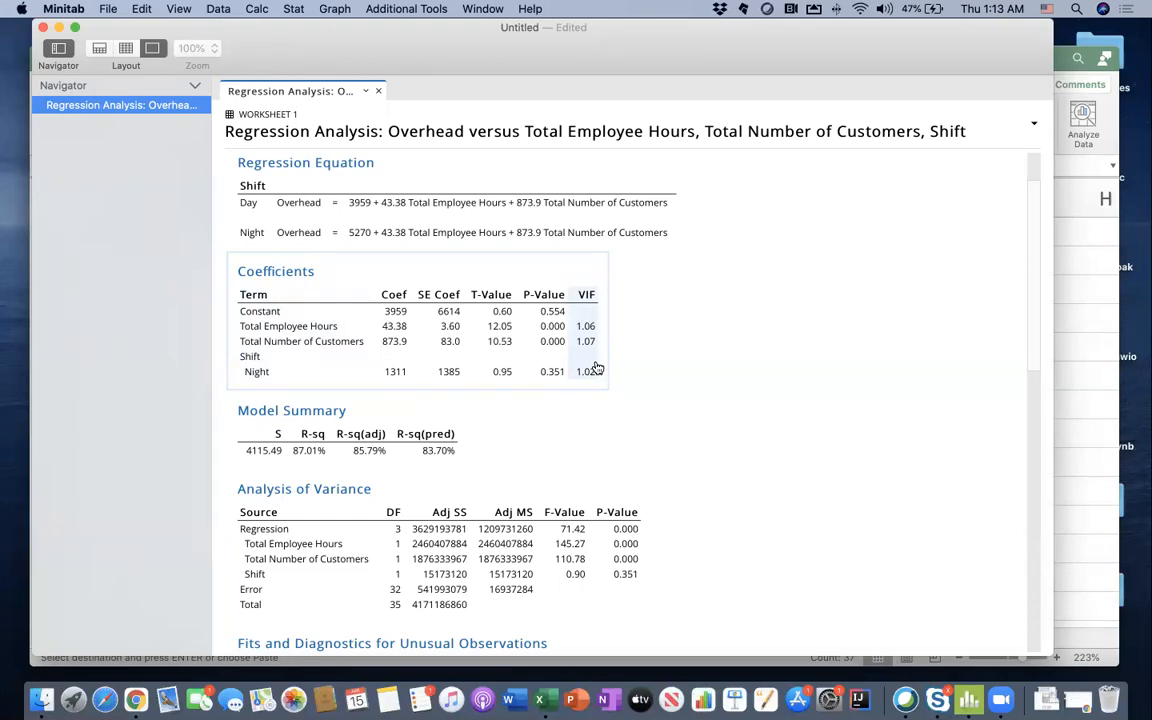
Step: Examine the Shift term's coefficient and p-value, the model summary's R-squared values and the analysis of variance
{"action": "scroll", "coordinate": [548, 370], "scroll_direction": "down", "scroll_amount": 1}
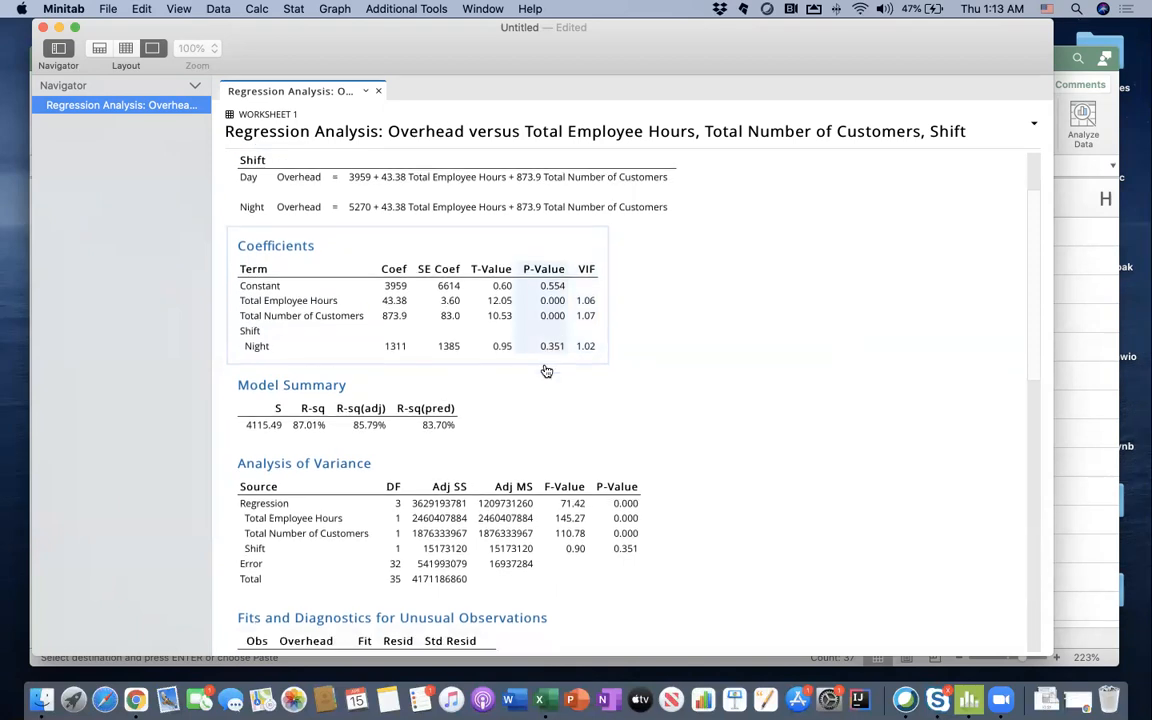
{"action": "scroll", "coordinate": [543, 368], "scroll_direction": "down", "scroll_amount": 1}
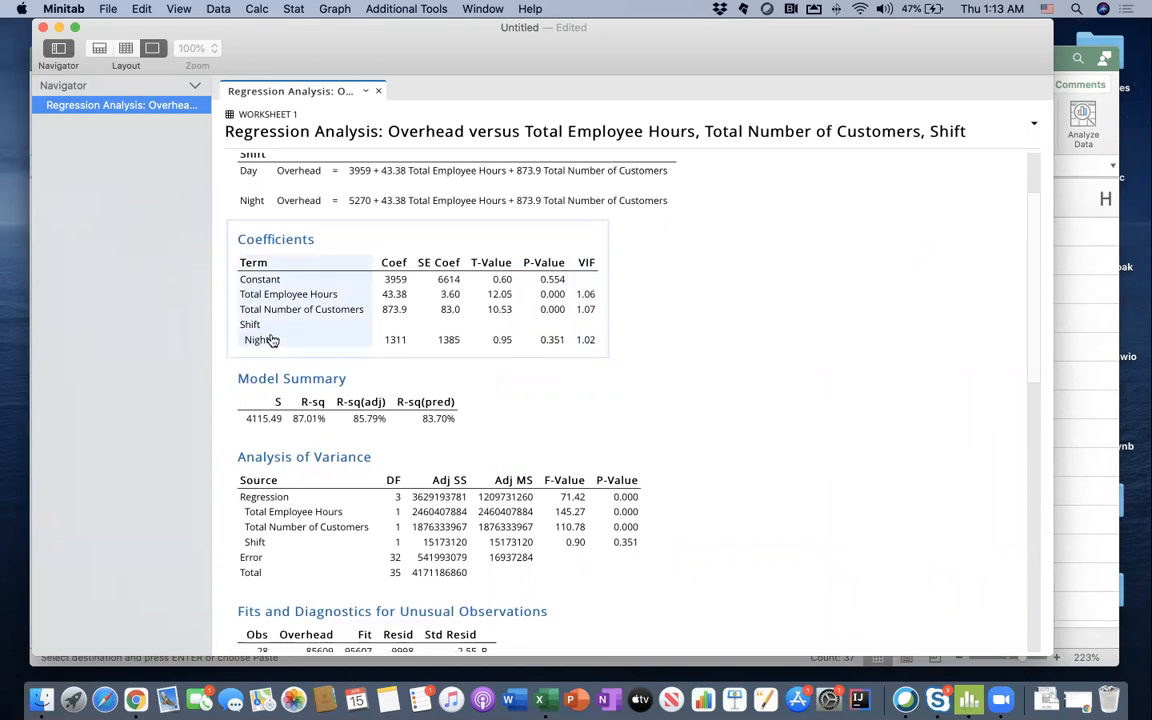
{"action": "scroll", "coordinate": [303, 402], "scroll_direction": "down", "scroll_amount": 3}
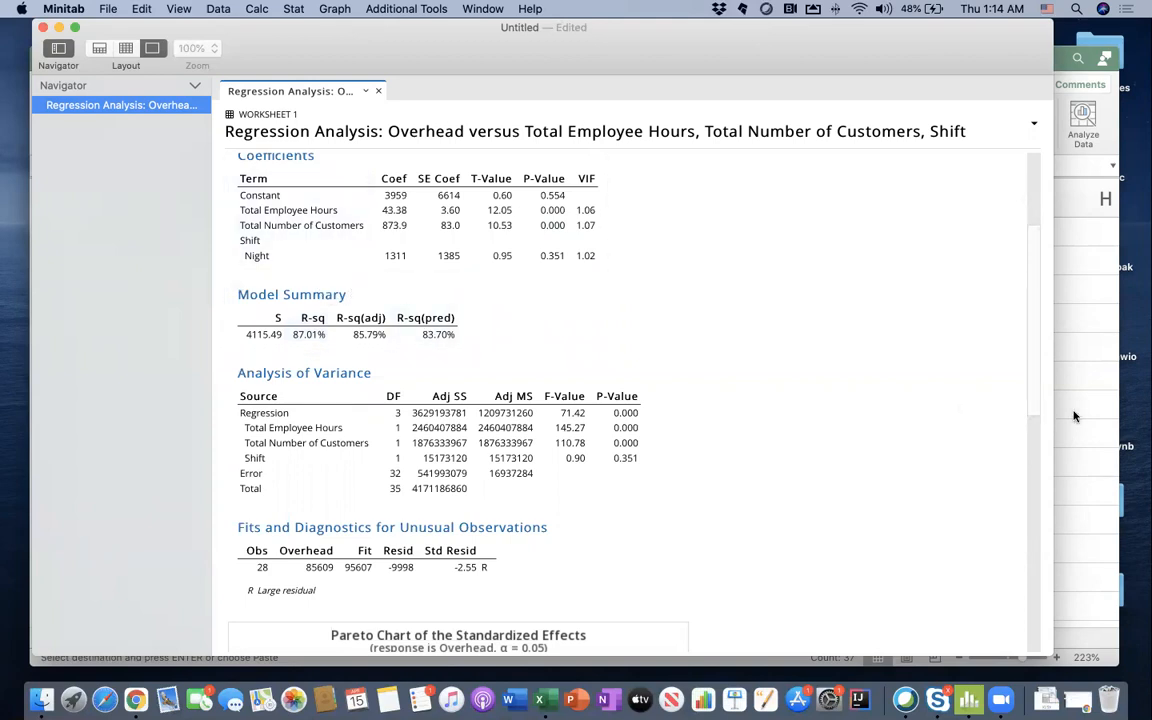
Step: Switch to the Excel workbook, select the Overhead column and the Shift-to-Customers predictor columns to compare response with predictors, and return to Minitab
{"action": "key", "text": "super+Tab"}
{"action": "left_click", "coordinate": [771, 205]}
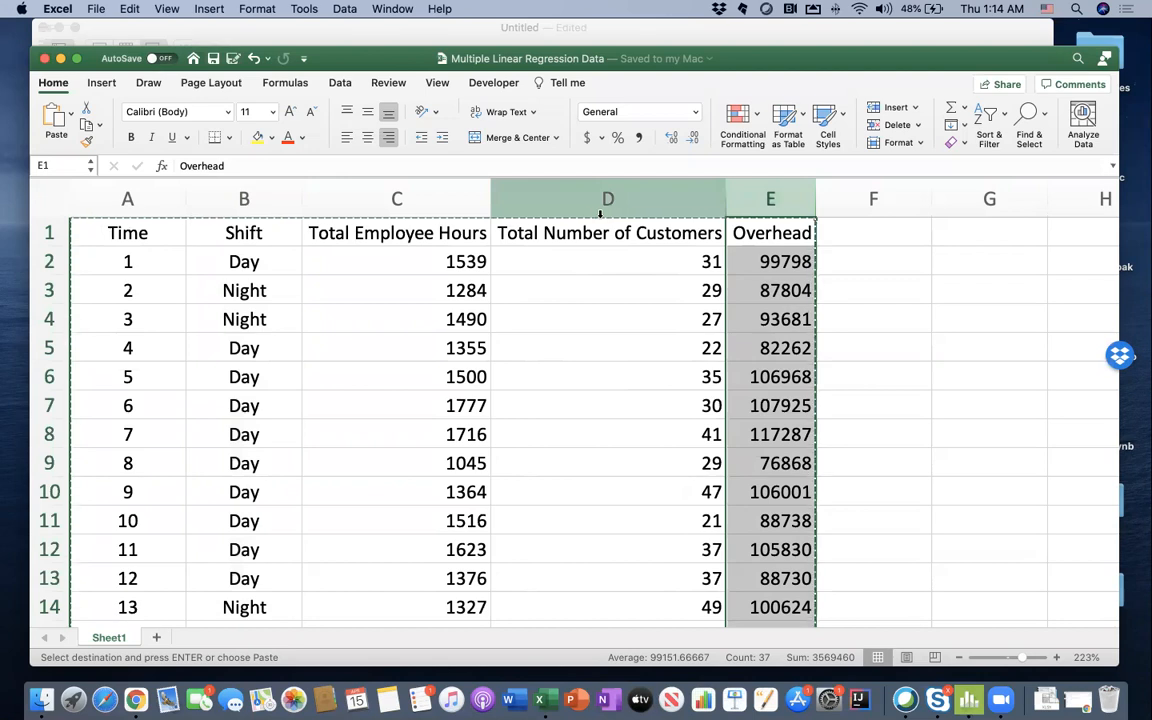
{"action": "left_click_drag", "start_coordinate": [657, 195], "coordinate": [284, 203]}
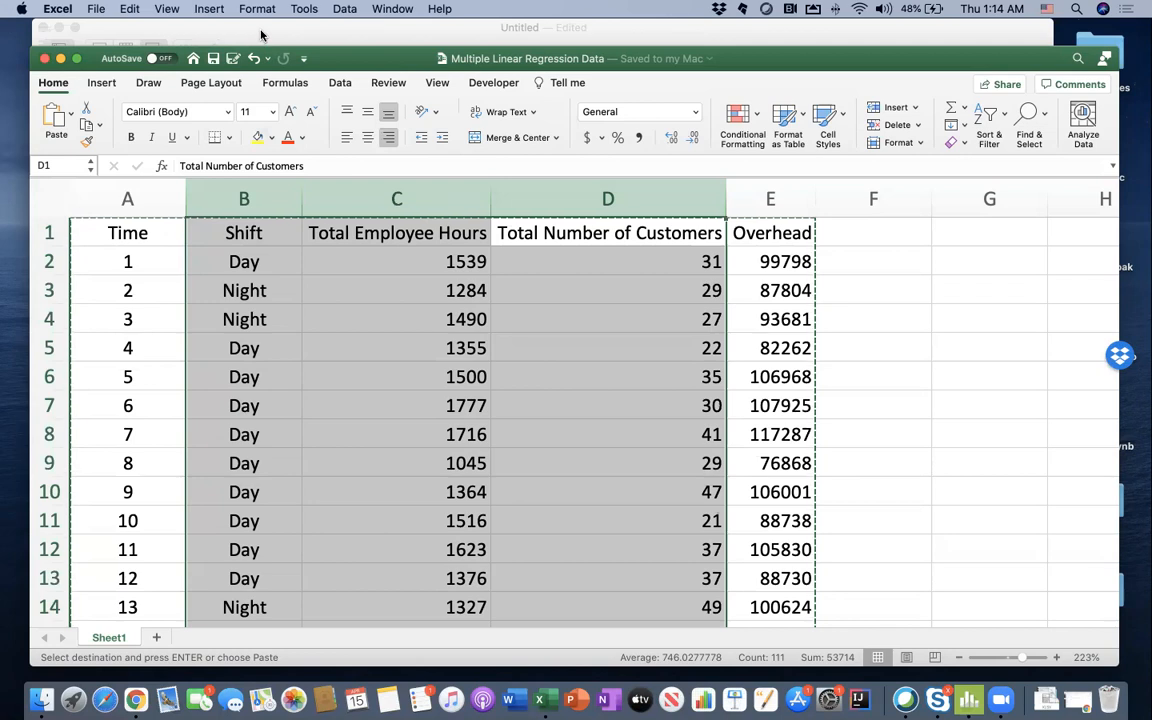
{"action": "left_click", "coordinate": [783, 198]}
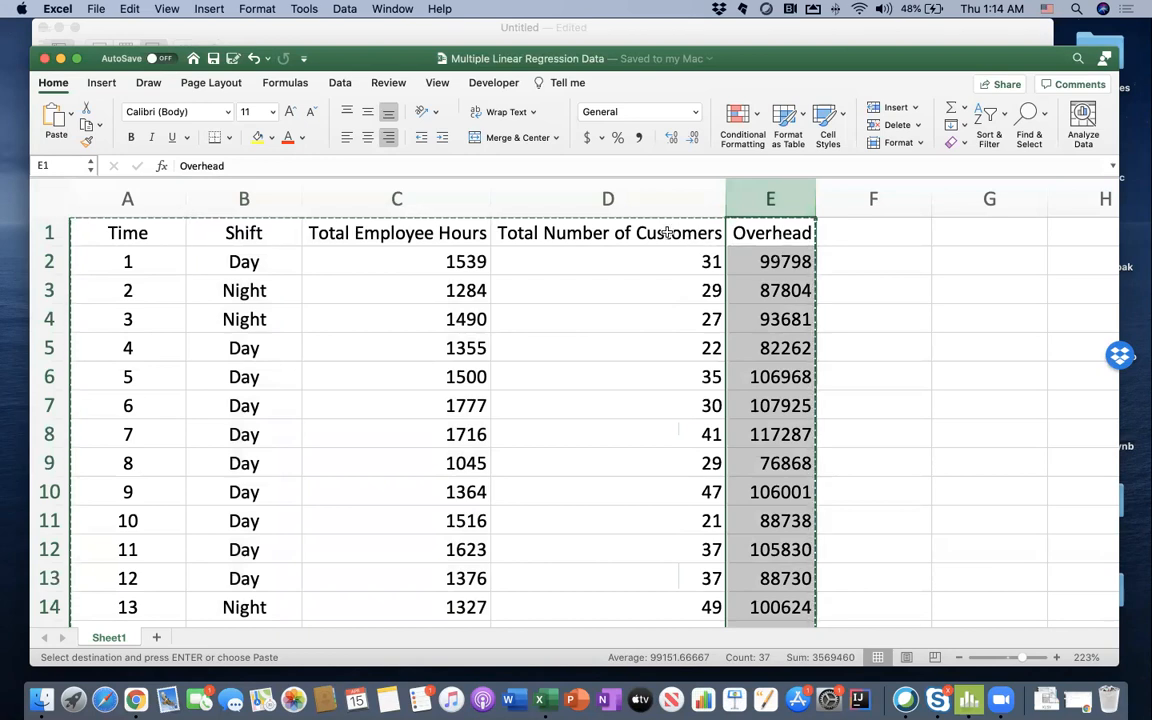
{"action": "left_click_drag", "start_coordinate": [643, 196], "coordinate": [281, 203]}
{"action": "left_click", "coordinate": [268, 34]}
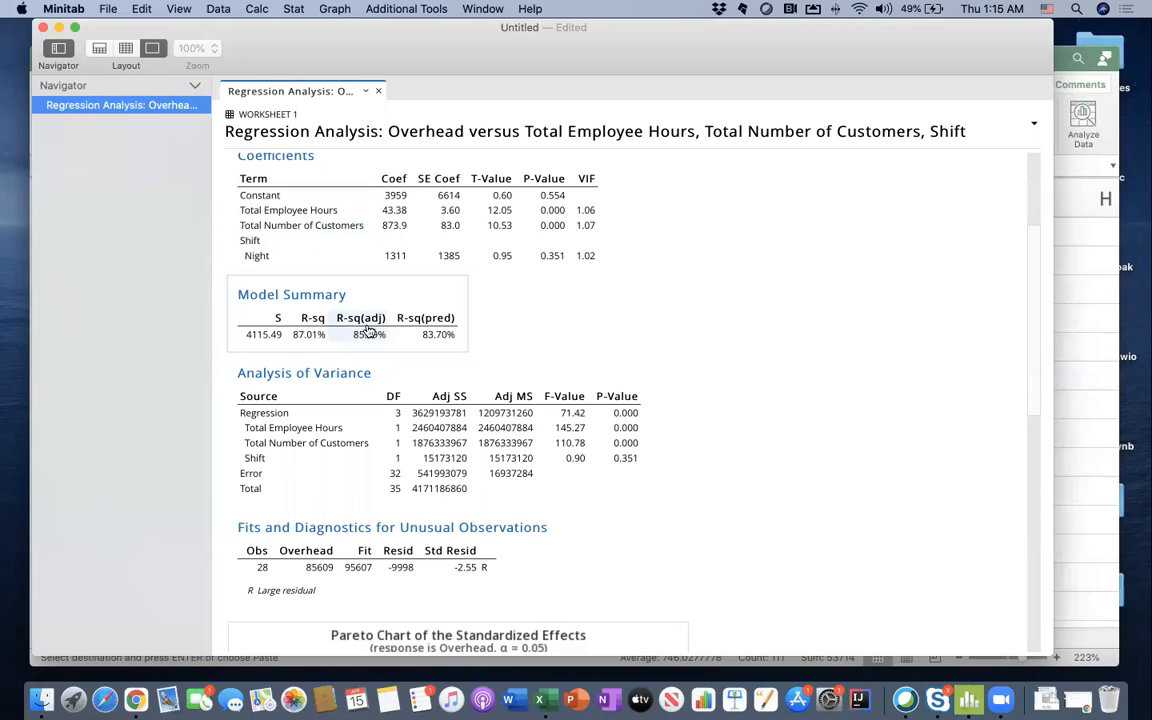
Step: Examine the Pareto chart of standardized effects for each predictor and the normal probability plot of the residuals
{"action": "scroll", "coordinate": [368, 331], "scroll_direction": "down", "scroll_amount": 10}
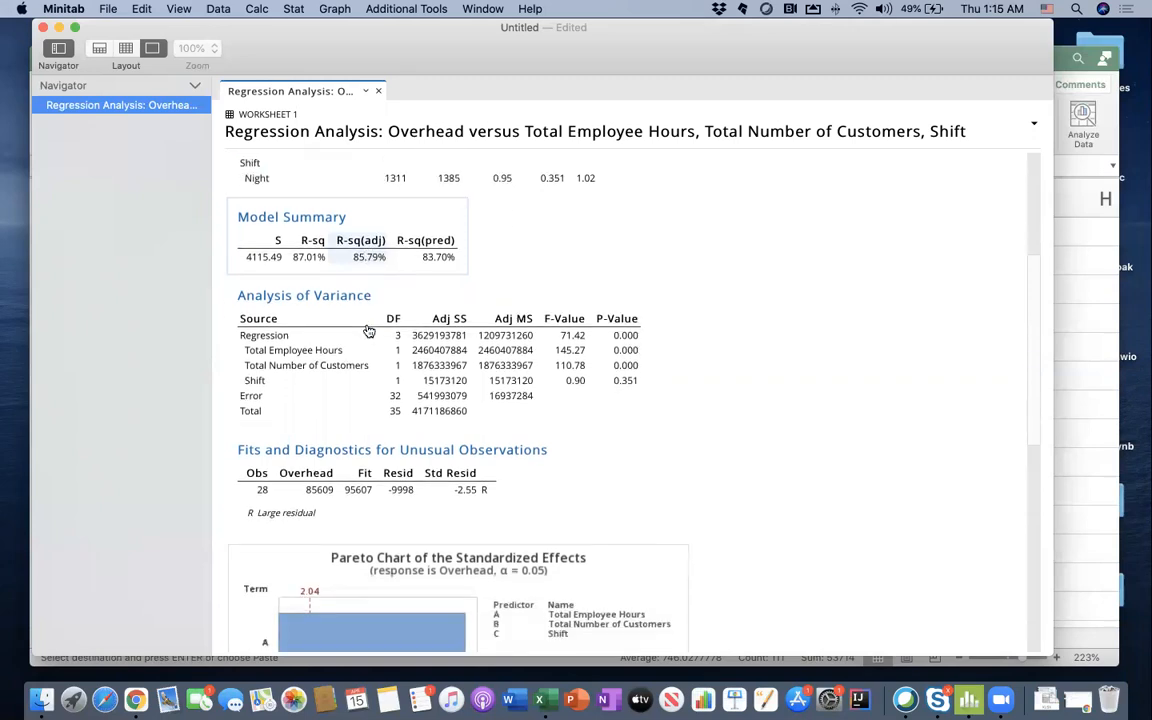
{"action": "scroll", "coordinate": [368, 331], "scroll_direction": "down", "scroll_amount": 3}
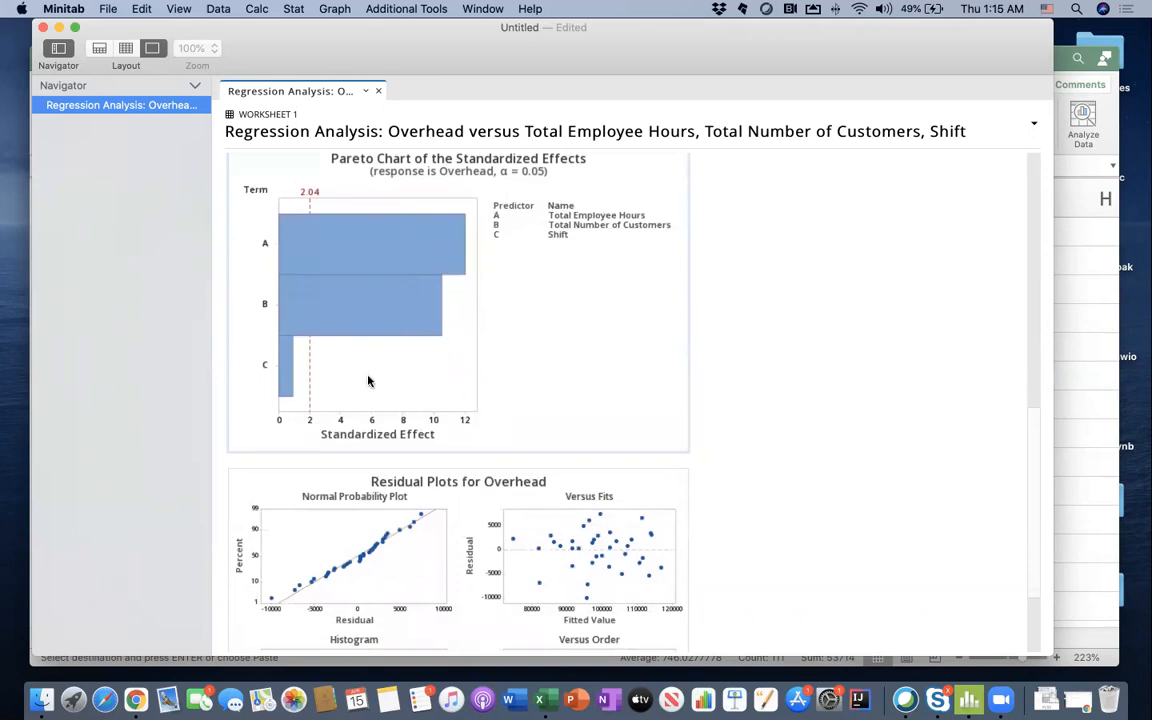
{"action": "mouse_move", "coordinate": [419, 300]}
{"action": "mouse_move", "coordinate": [319, 320]}
{"action": "mouse_move", "coordinate": [290, 374]}
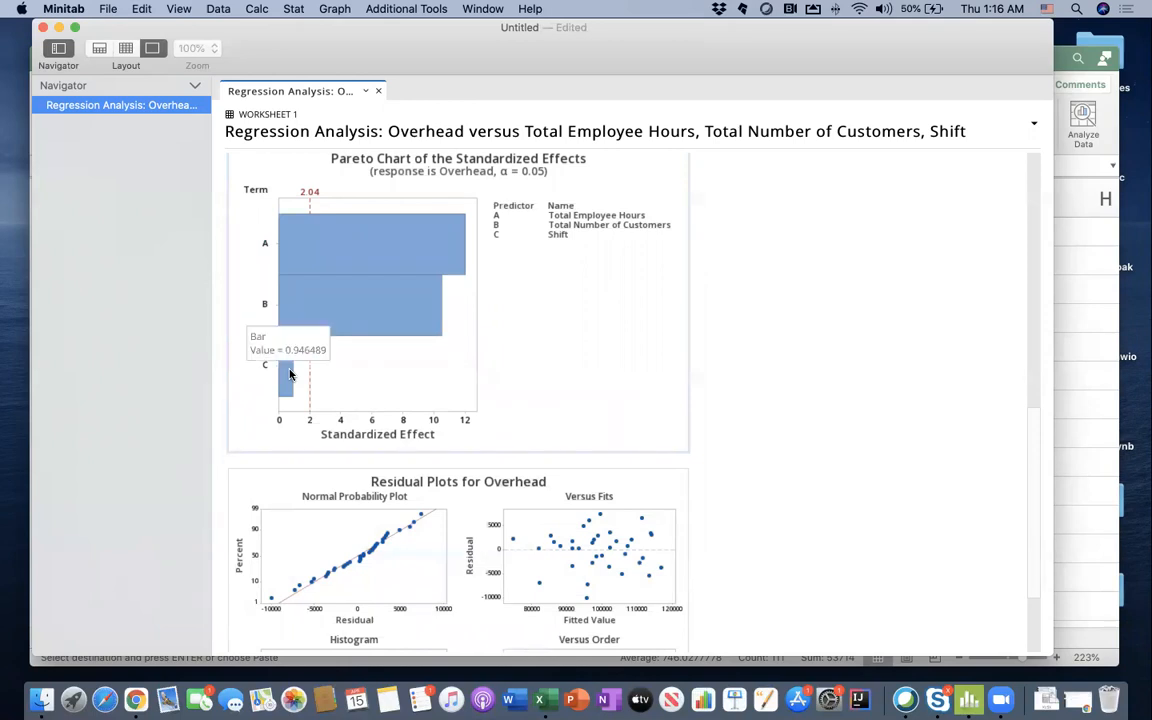
{"action": "scroll", "coordinate": [290, 373], "scroll_direction": "down", "scroll_amount": 5}
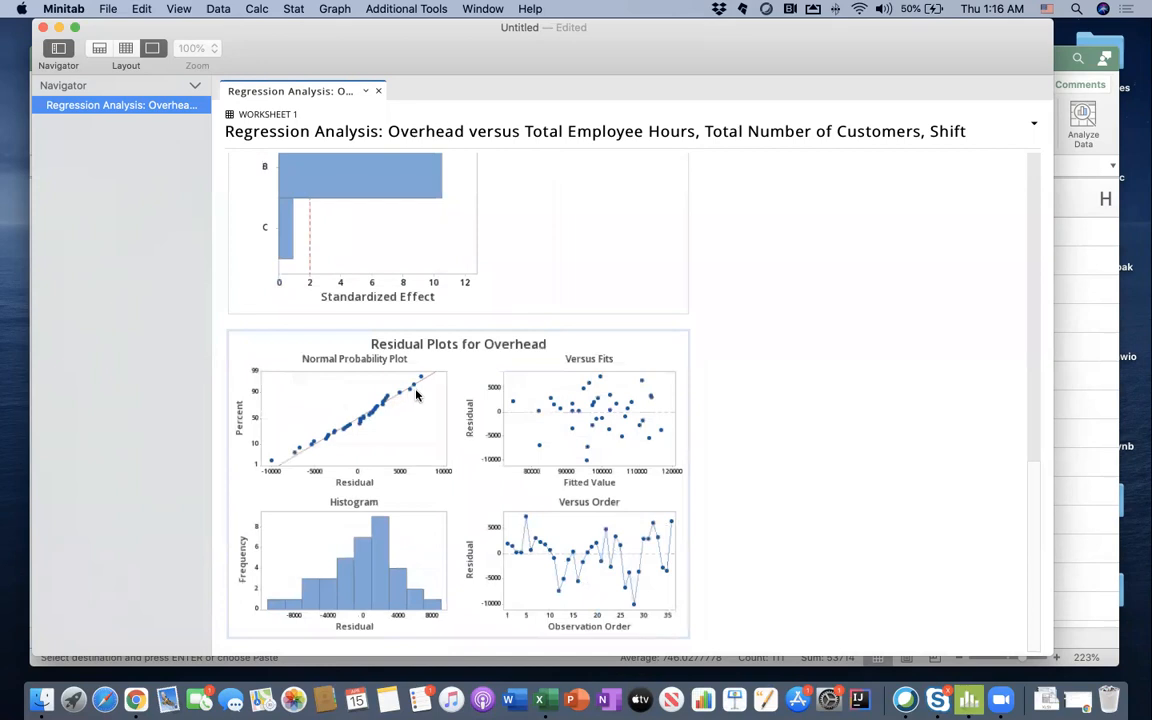
{"action": "mouse_move", "coordinate": [421, 380]}
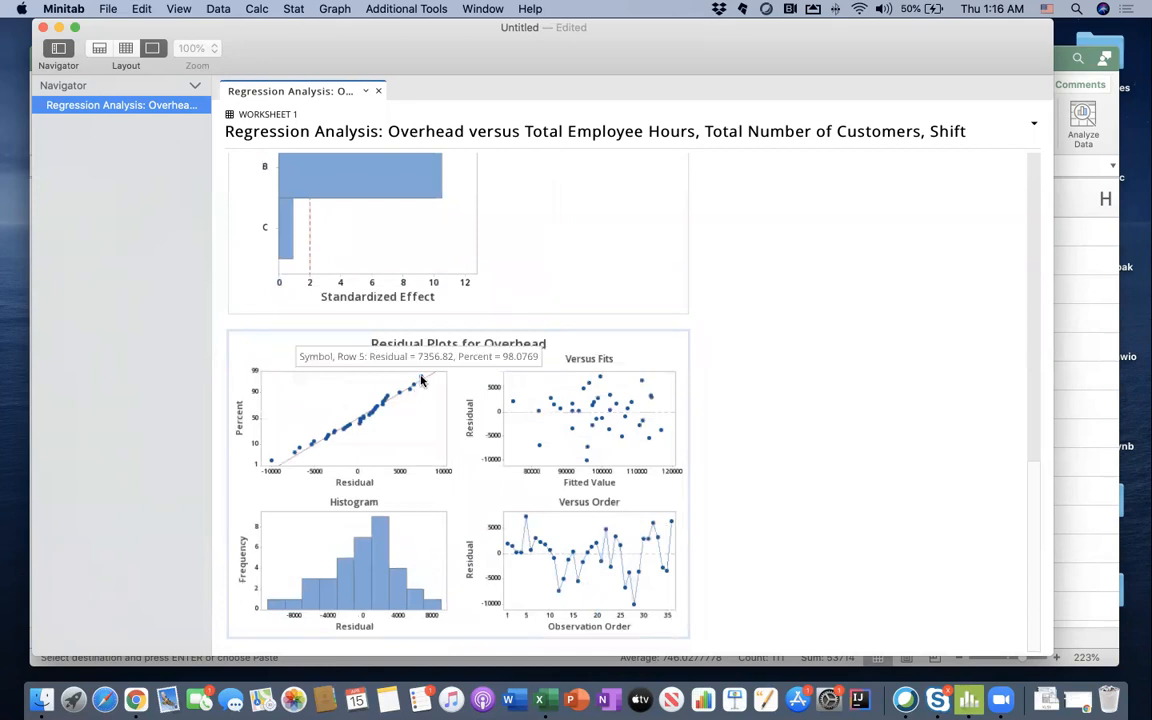
Step: Switch to the Excel workbook, select the Overhead header and the first observation's three predictor values, and return to Minitab
{"action": "left_click", "coordinate": [1085, 420]}
{"action": "left_click", "coordinate": [775, 233]}
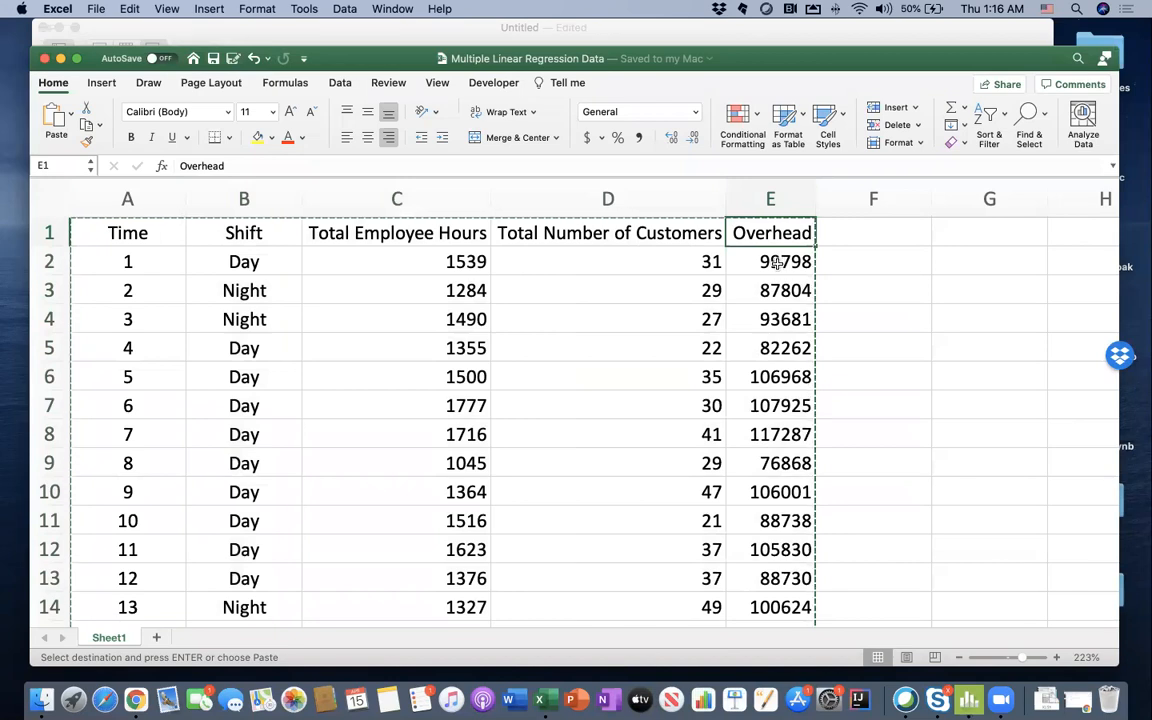
{"action": "left_click", "coordinate": [569, 262]}
{"action": "left_click_drag", "start_coordinate": [569, 262], "coordinate": [289, 259]}
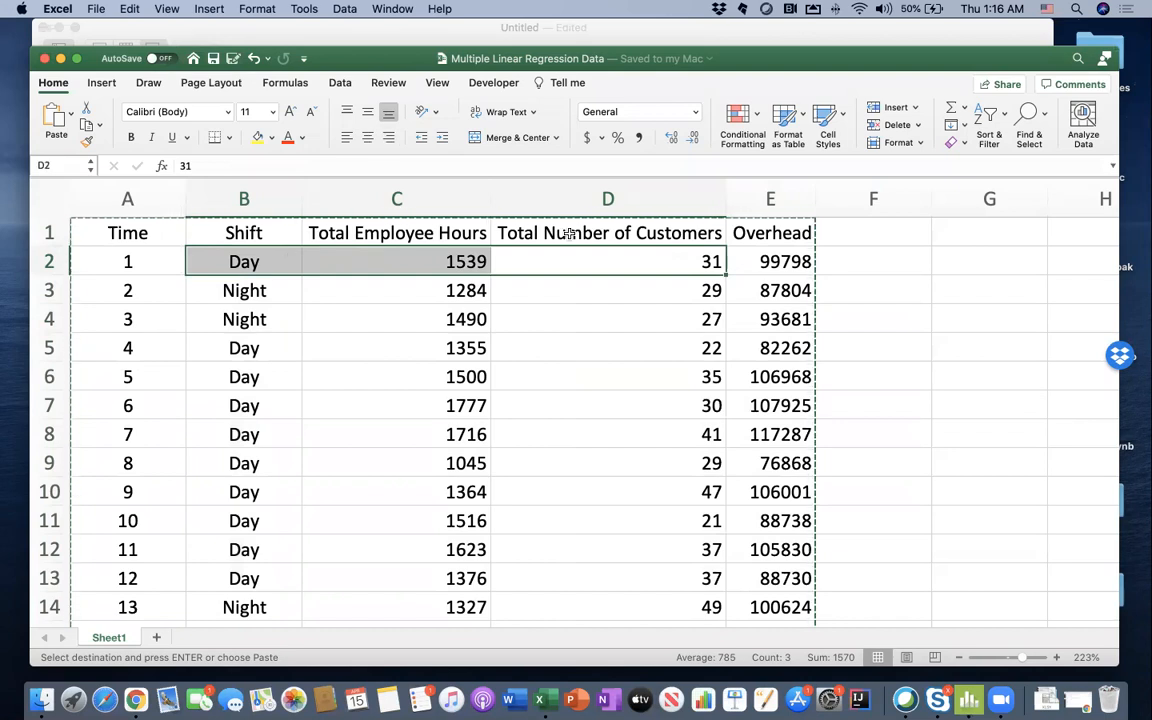
{"action": "left_click", "coordinate": [626, 30]}
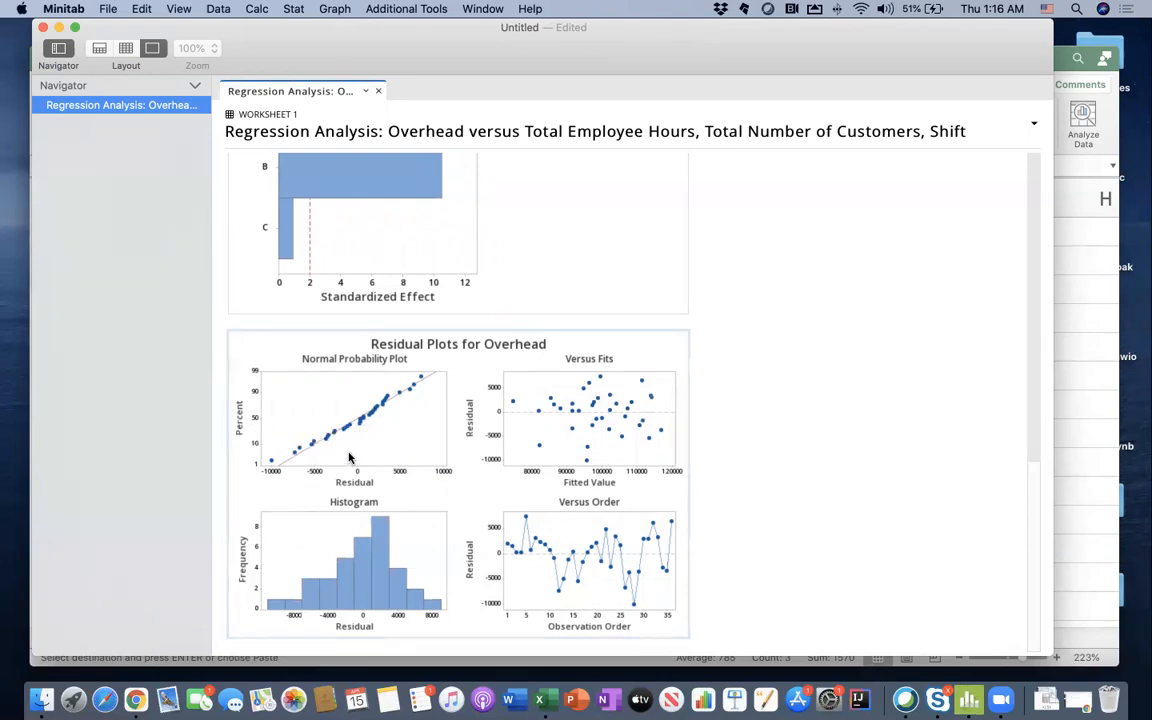
Step: Review the residual plots, the day and night regression equations, and the Shift term's p-value in the coefficients table
{"action": "scroll", "coordinate": [349, 458], "scroll_direction": "down", "scroll_amount": 1}
{"action": "scroll", "coordinate": [496, 460], "scroll_direction": "up", "scroll_amount": 10}
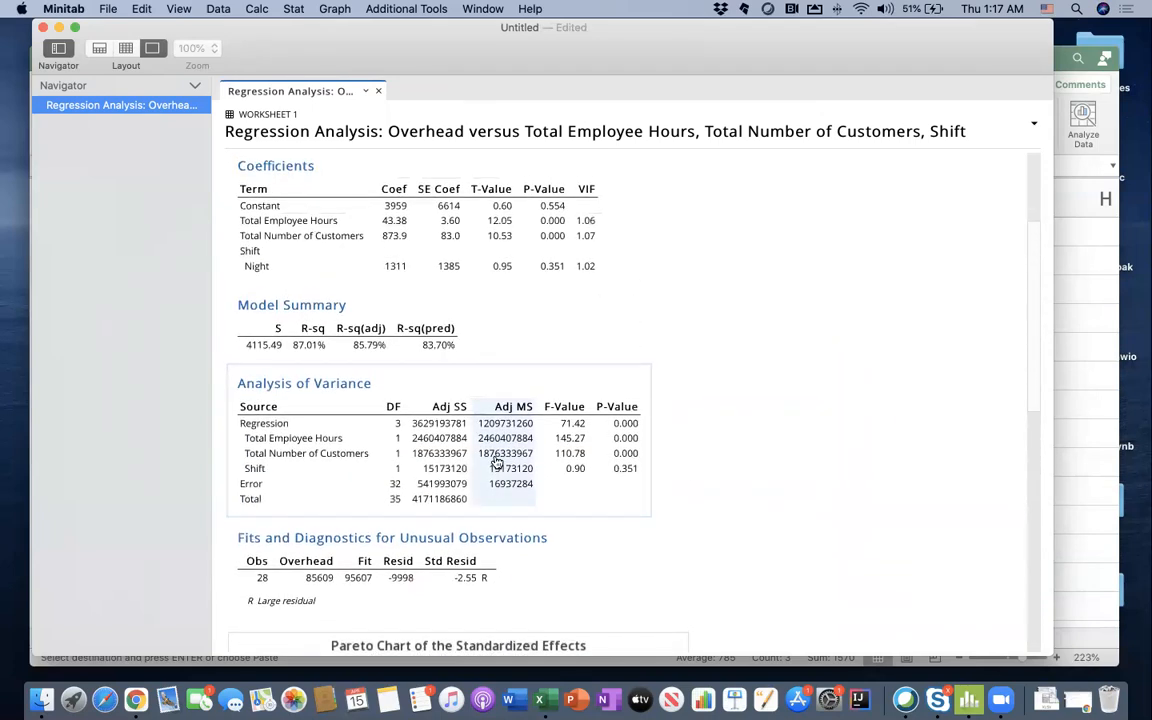
{"action": "scroll", "coordinate": [496, 460], "scroll_direction": "up", "scroll_amount": 5}
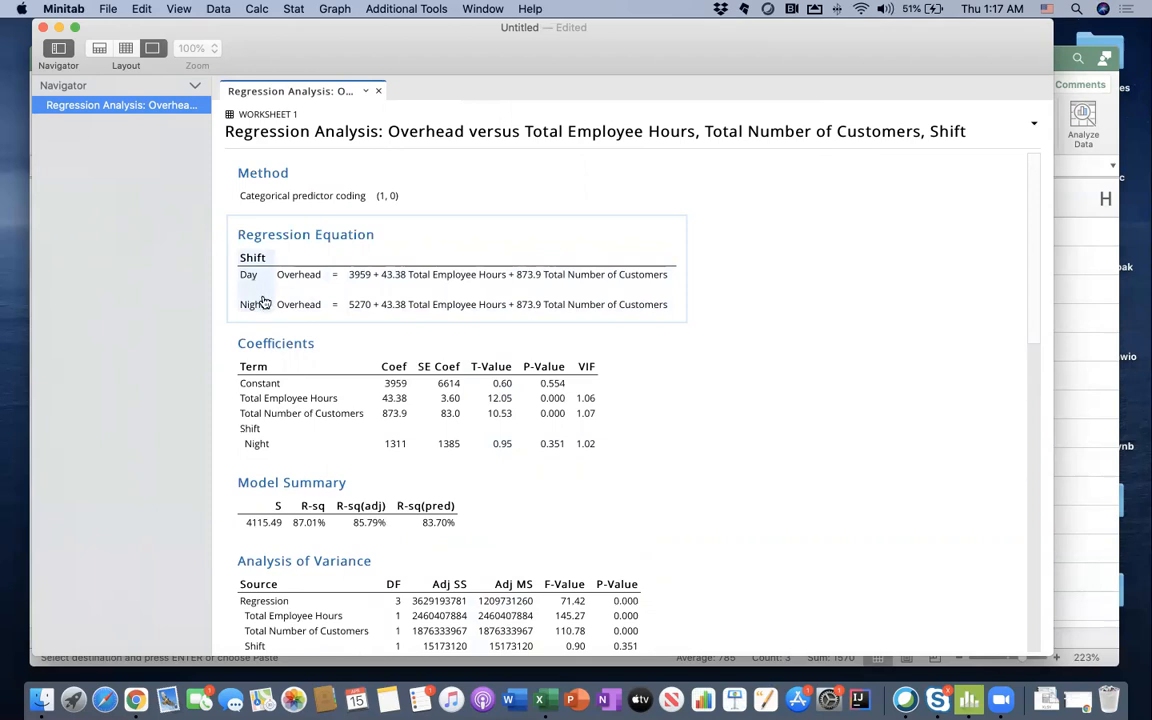
{"action": "scroll", "coordinate": [263, 302], "scroll_direction": "down", "scroll_amount": 3}
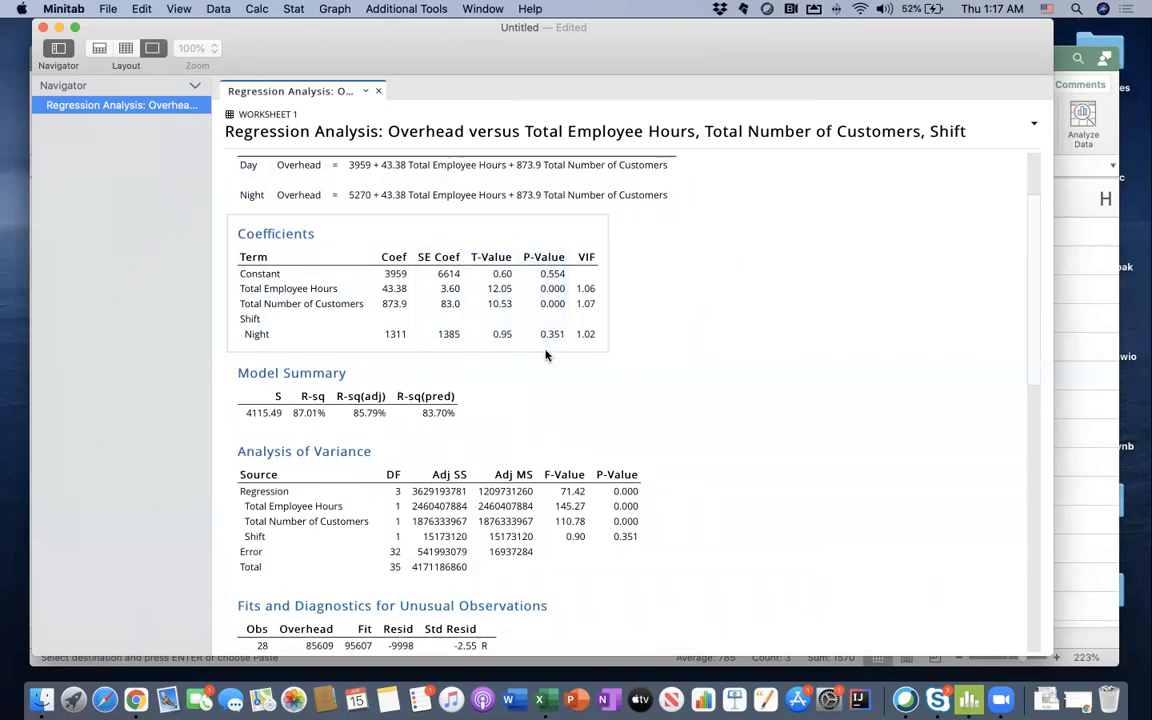
{"action": "scroll", "coordinate": [537, 424], "scroll_direction": "down", "scroll_amount": 2}
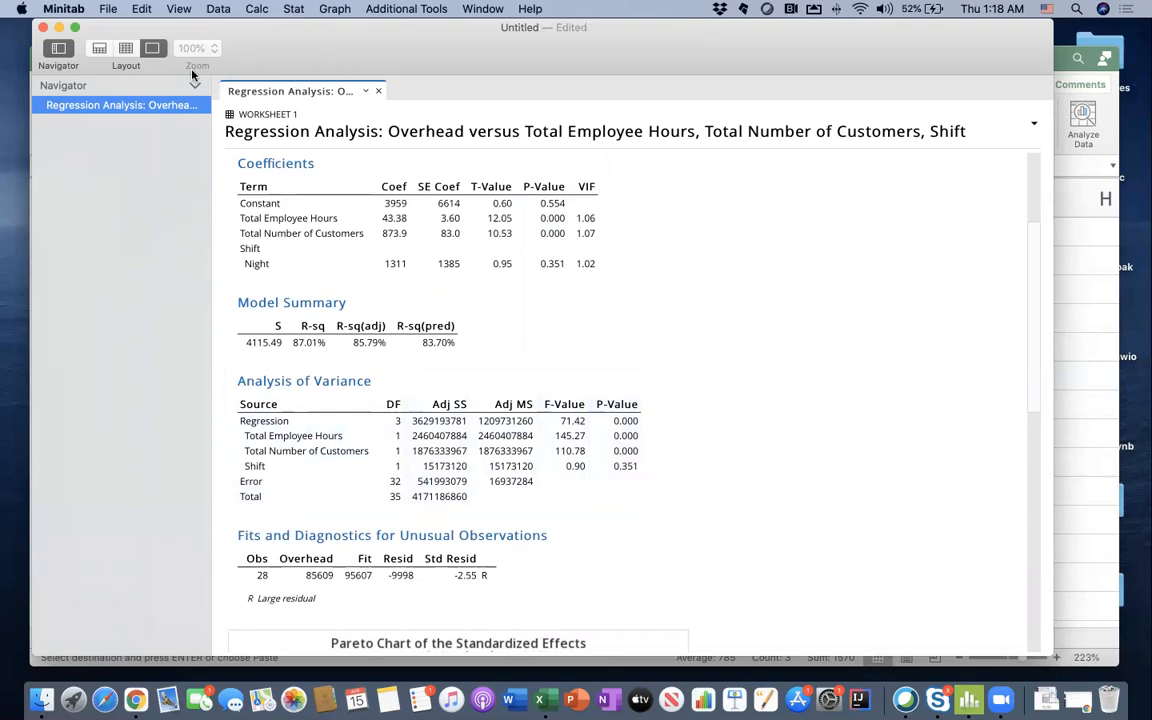
Step: Show the output and worksheet together, and refit the Overhead regression model with Shift removed from the categorical predictors
{"action": "left_click", "coordinate": [122, 48]}
{"action": "left_click", "coordinate": [98, 48]}
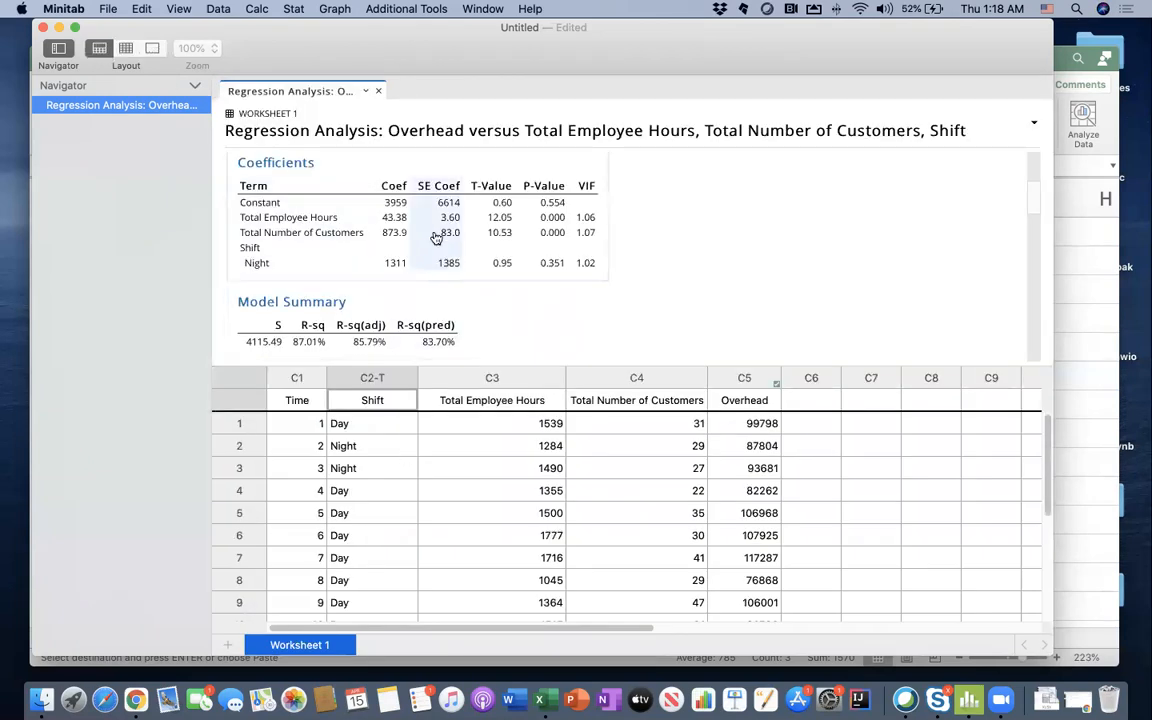
{"action": "left_click", "coordinate": [294, 10]}
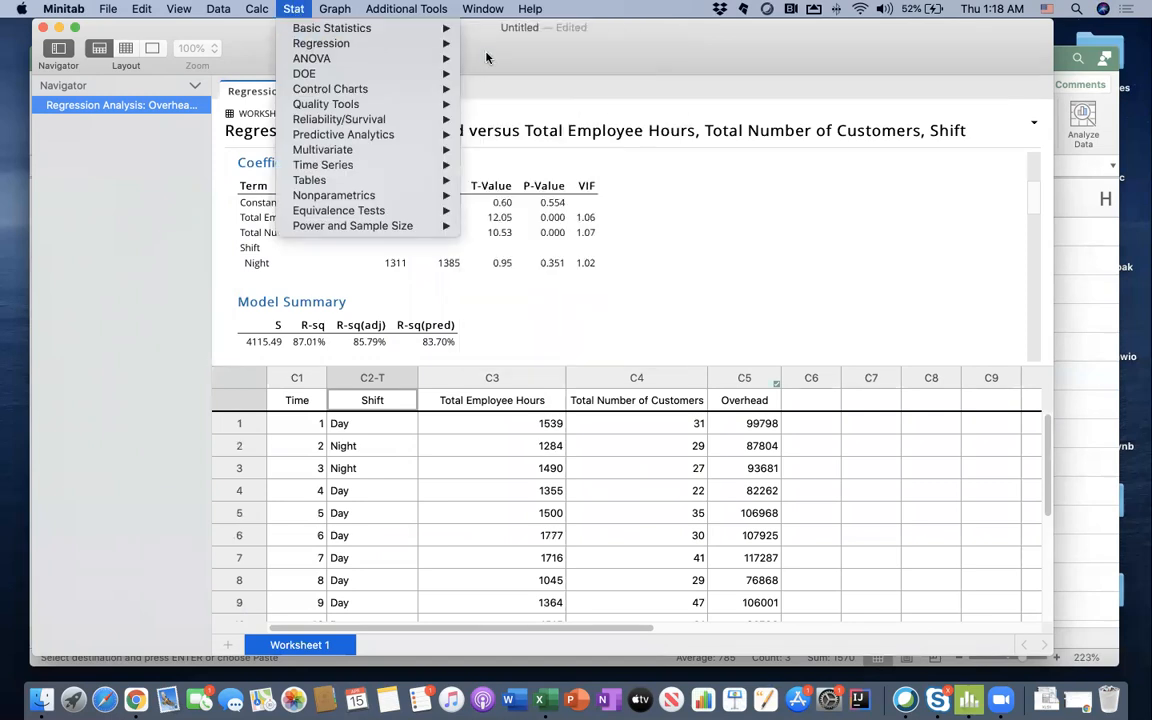
{"action": "mouse_move", "coordinate": [421, 32]}
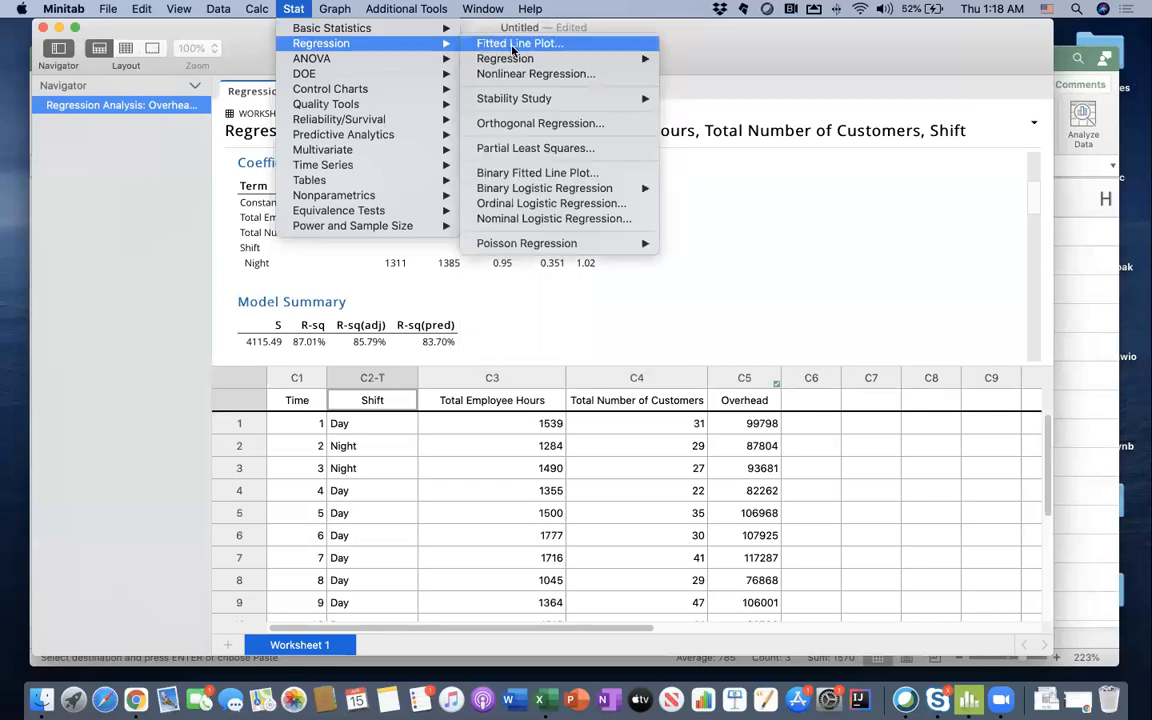
{"action": "mouse_move", "coordinate": [494, 58]}
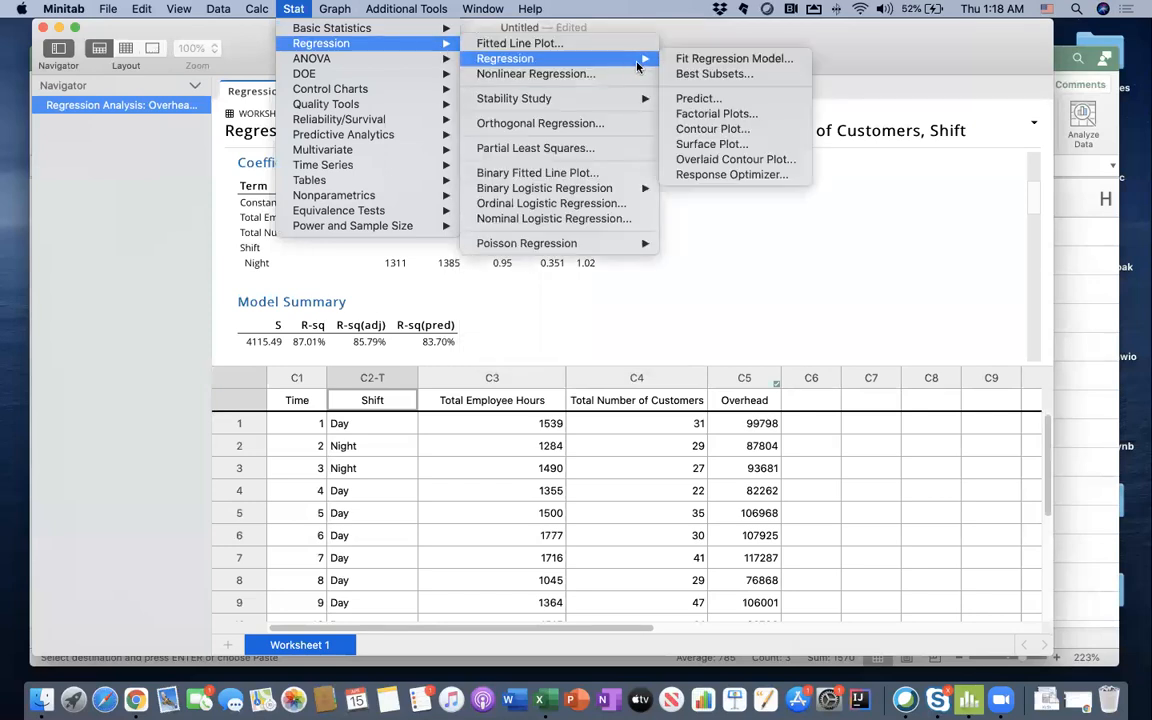
{"action": "left_click", "coordinate": [678, 60]}
{"action": "left_click", "coordinate": [437, 335]}
{"action": "double_click", "coordinate": [437, 337]}
{"action": "key", "text": "BackSpace"}
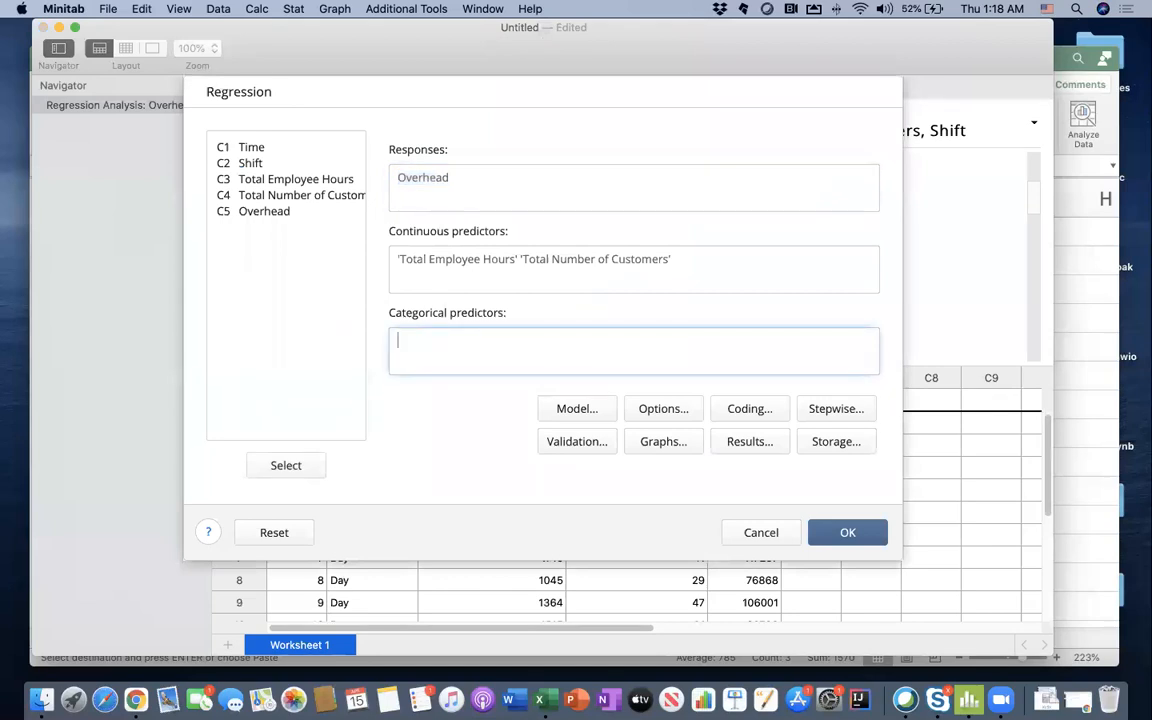
{"action": "left_click", "coordinate": [415, 433]}
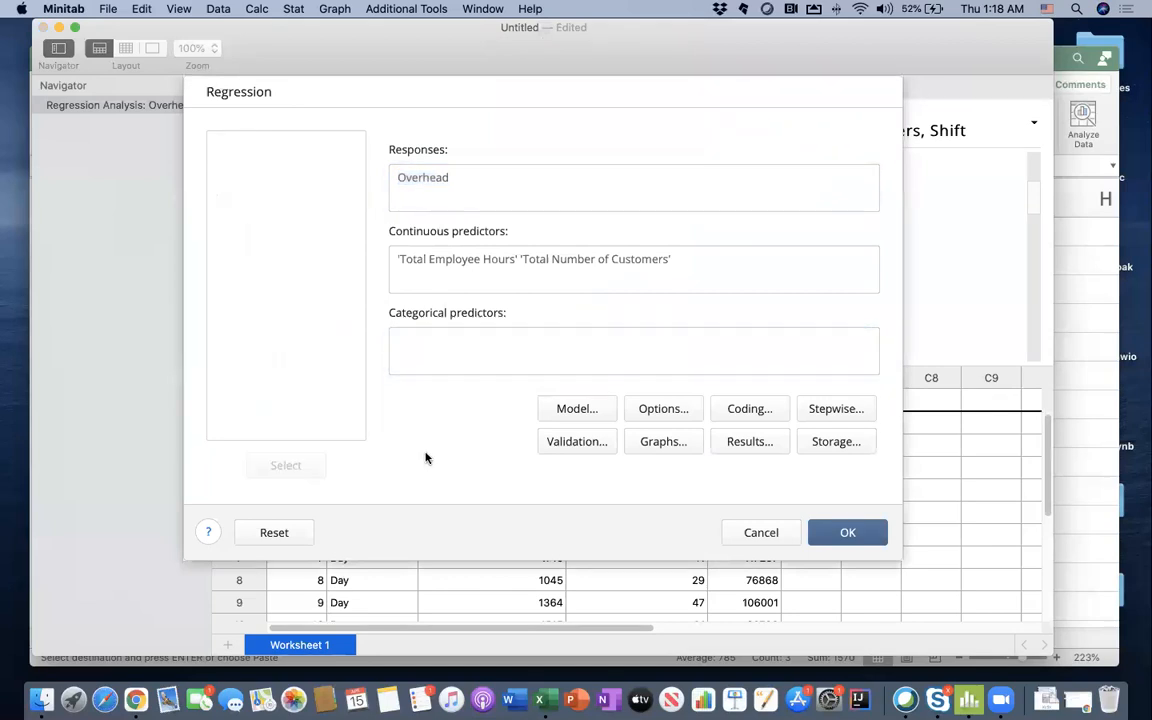
{"action": "left_click", "coordinate": [831, 538]}
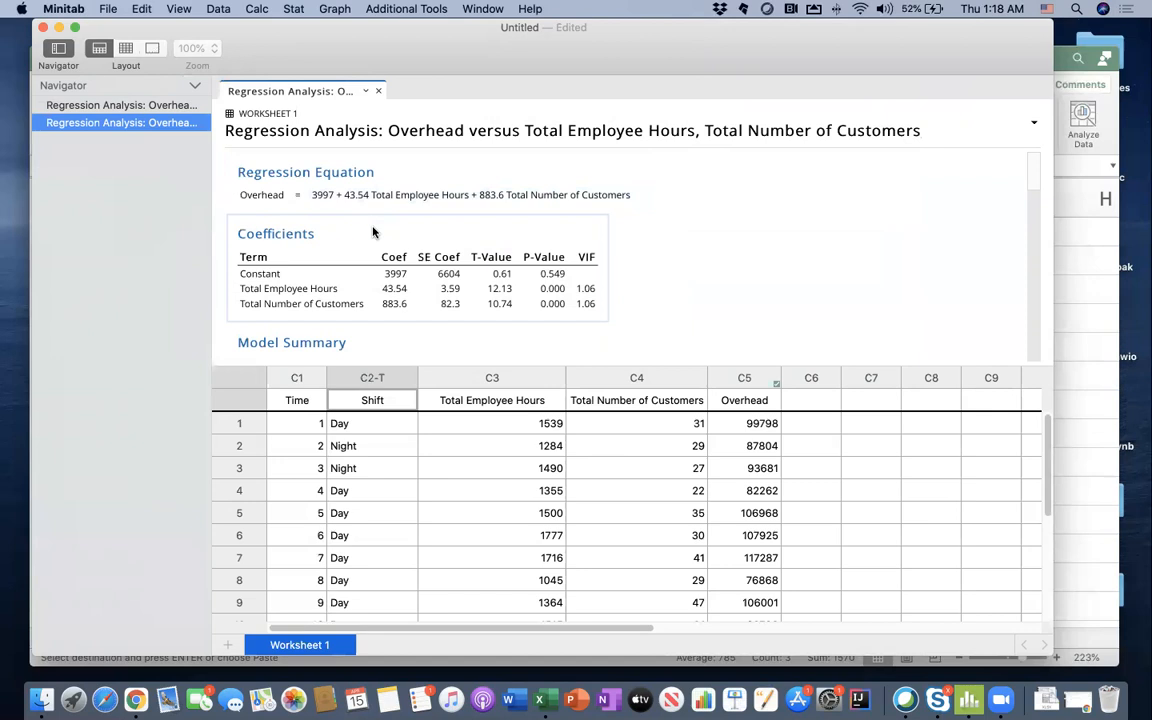
Step: Compare the model summary R-squared and adjusted R-squared values between the regressions with and without Shift
{"action": "scroll", "coordinate": [373, 232], "scroll_direction": "down", "scroll_amount": 4}
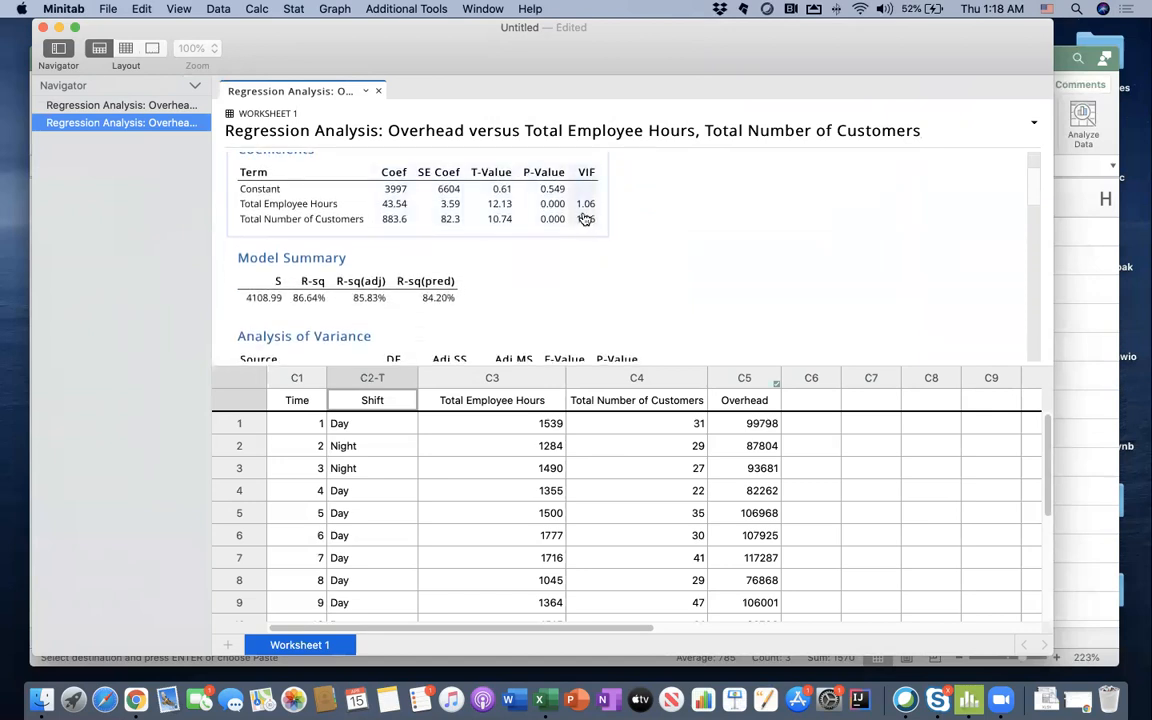
{"action": "scroll", "coordinate": [501, 270], "scroll_direction": "down", "scroll_amount": 3}
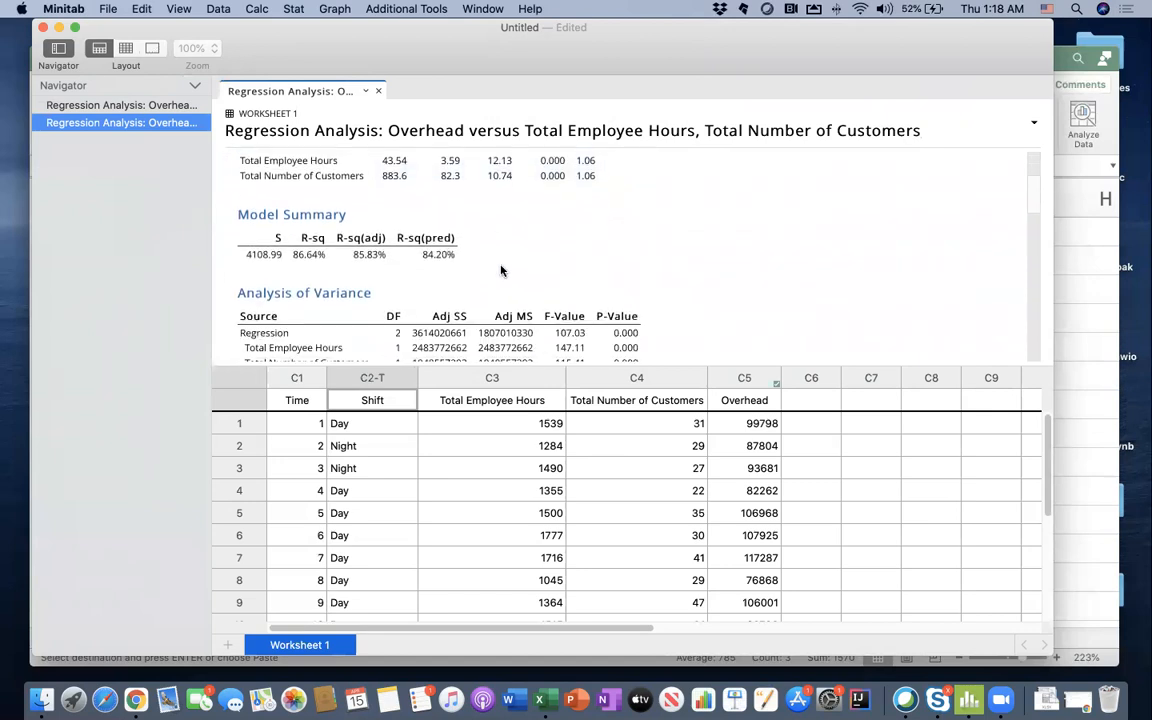
{"action": "left_click", "coordinate": [150, 105]}
{"action": "scroll", "coordinate": [328, 290], "scroll_direction": "down", "scroll_amount": 2}
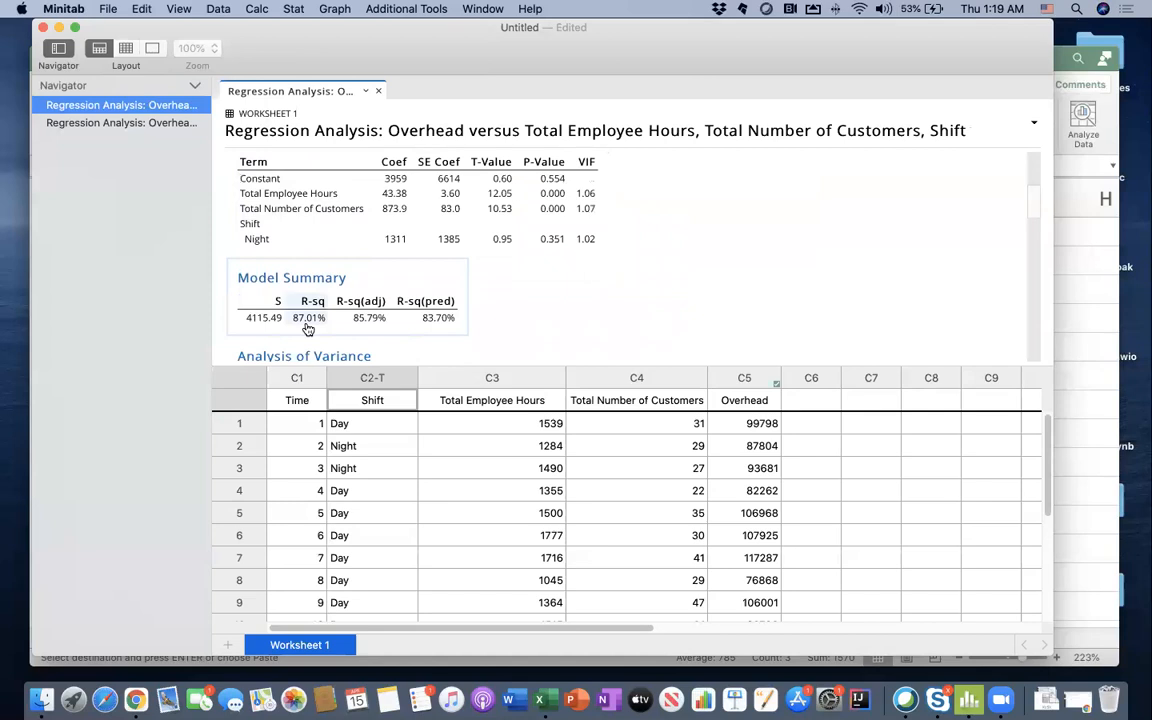
{"action": "left_click", "coordinate": [124, 118]}
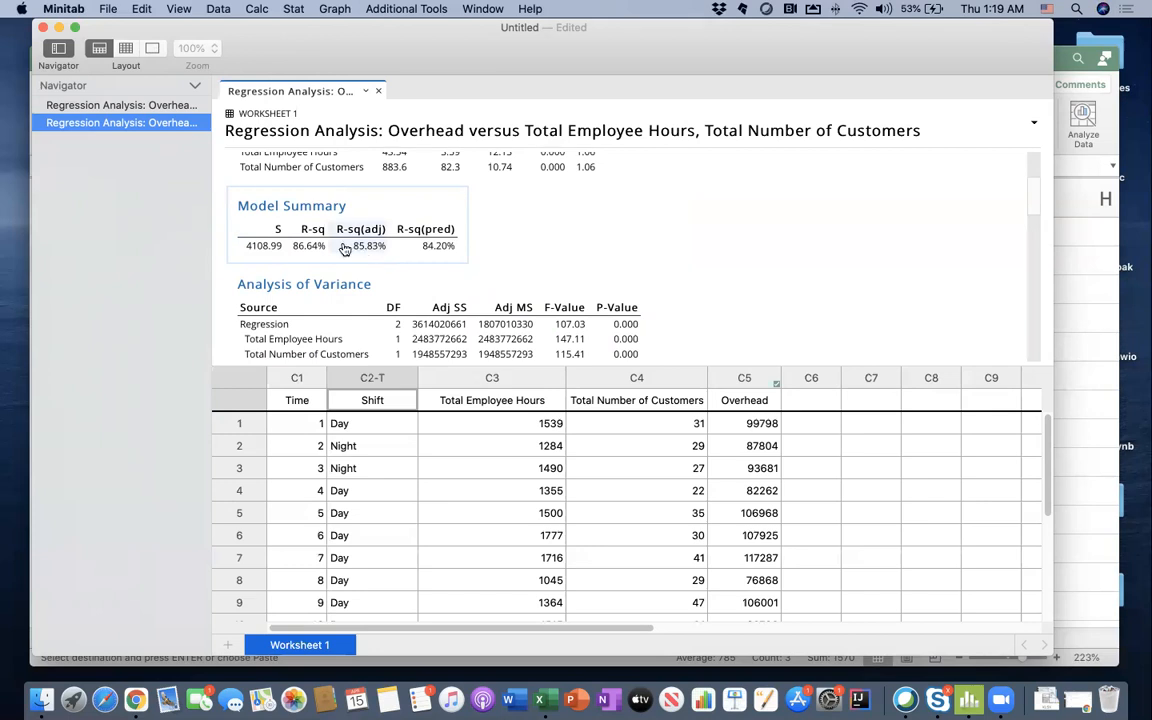
{"action": "left_click", "coordinate": [120, 105]}
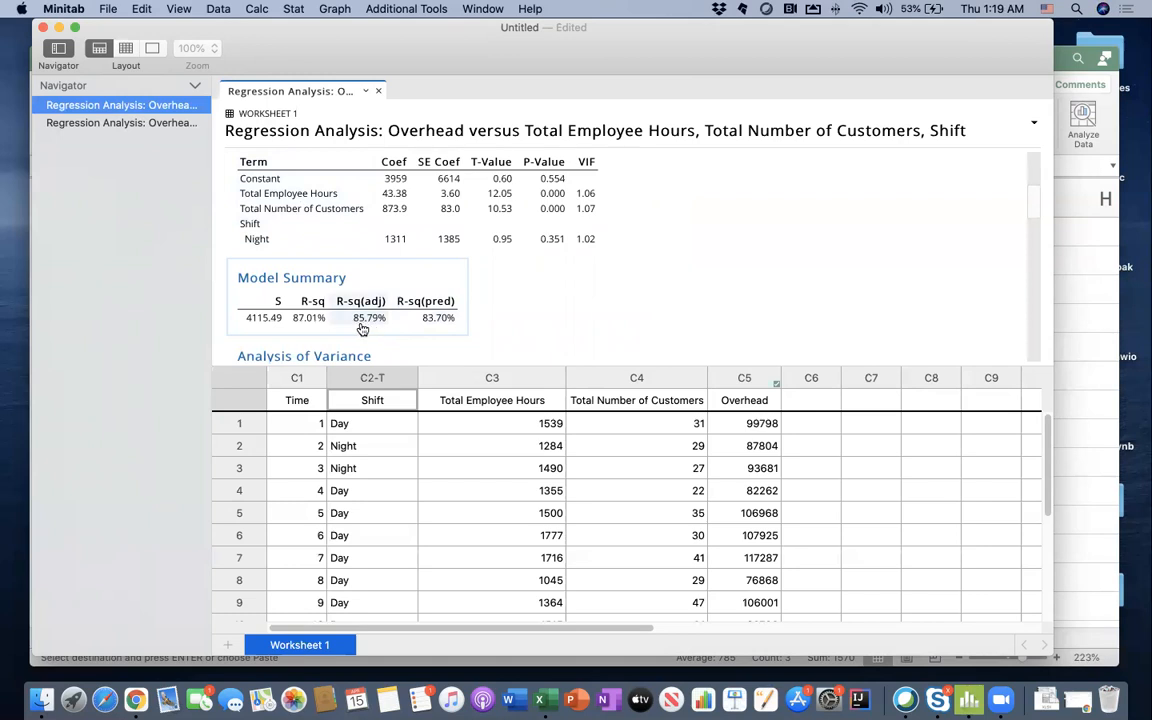
{"action": "left_click", "coordinate": [178, 123]}
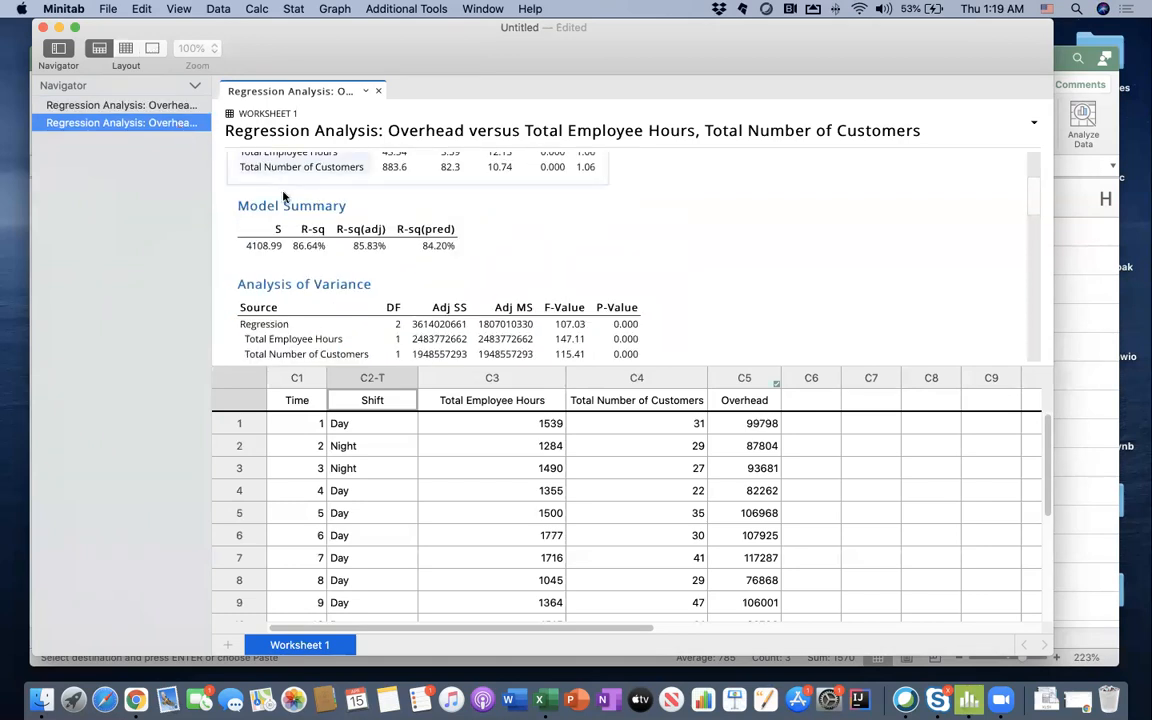
{"action": "left_click", "coordinate": [364, 252]}
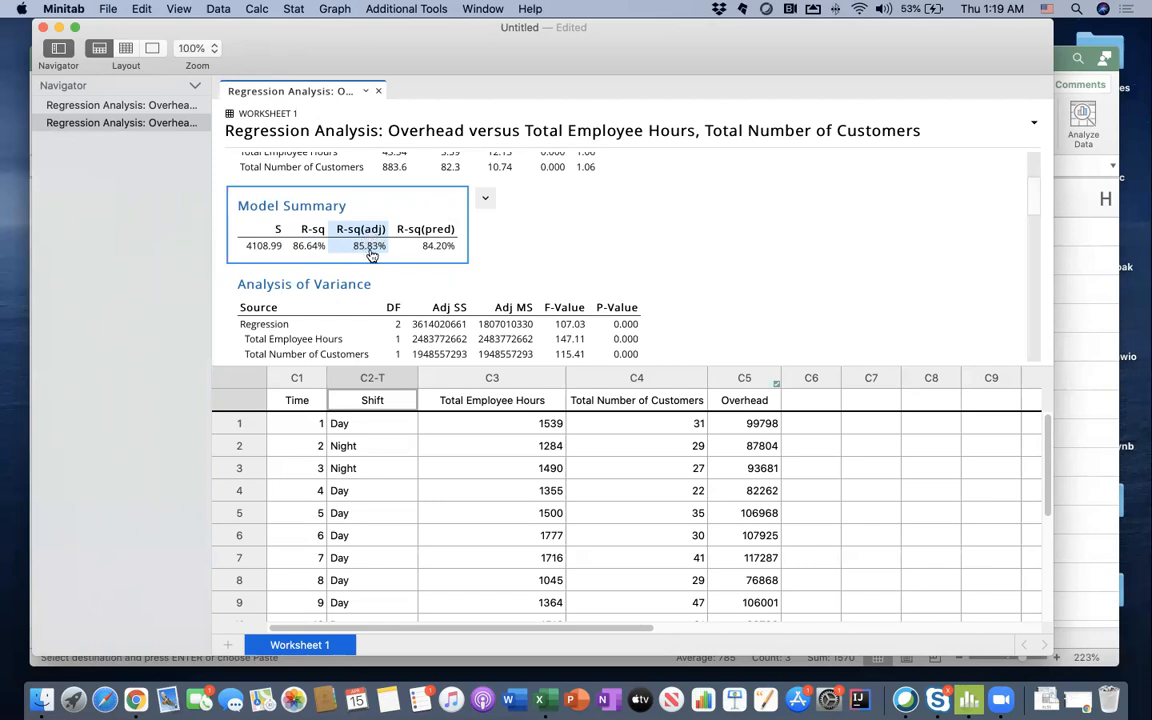
Step: Examine the two-predictor model's analysis of variance, unusual observations, Pareto chart and residual plots
{"action": "scroll", "coordinate": [371, 255], "scroll_direction": "down", "scroll_amount": 3}
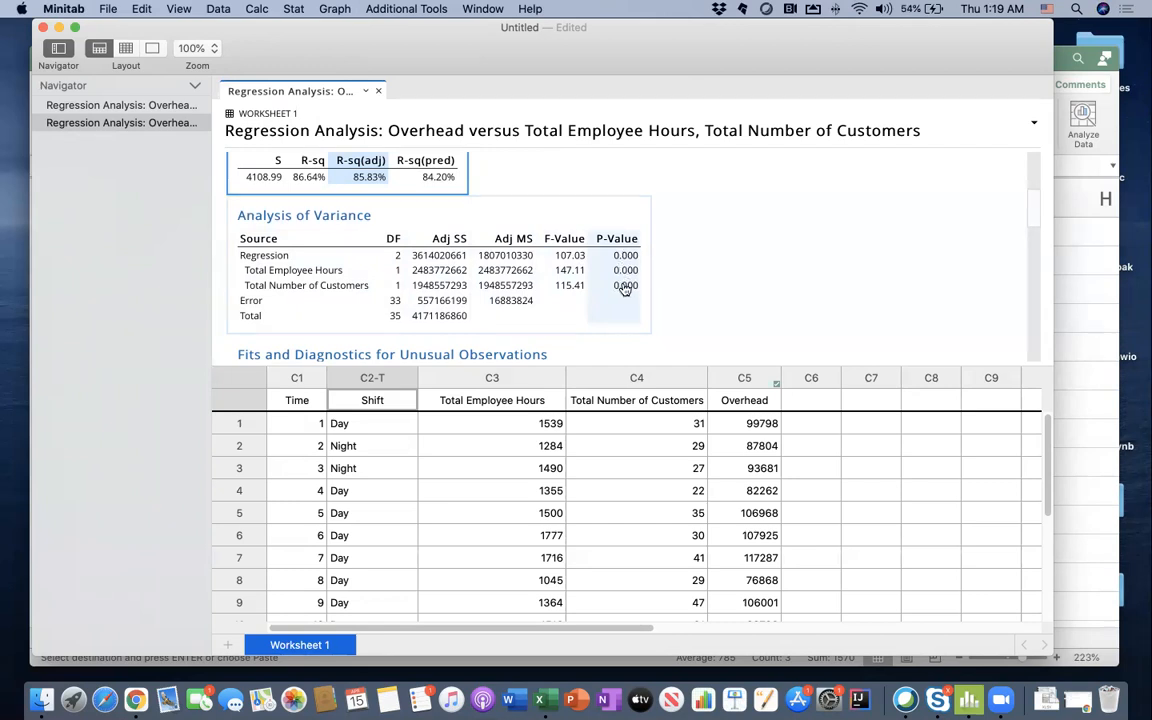
{"action": "scroll", "coordinate": [624, 289], "scroll_direction": "down", "scroll_amount": 2}
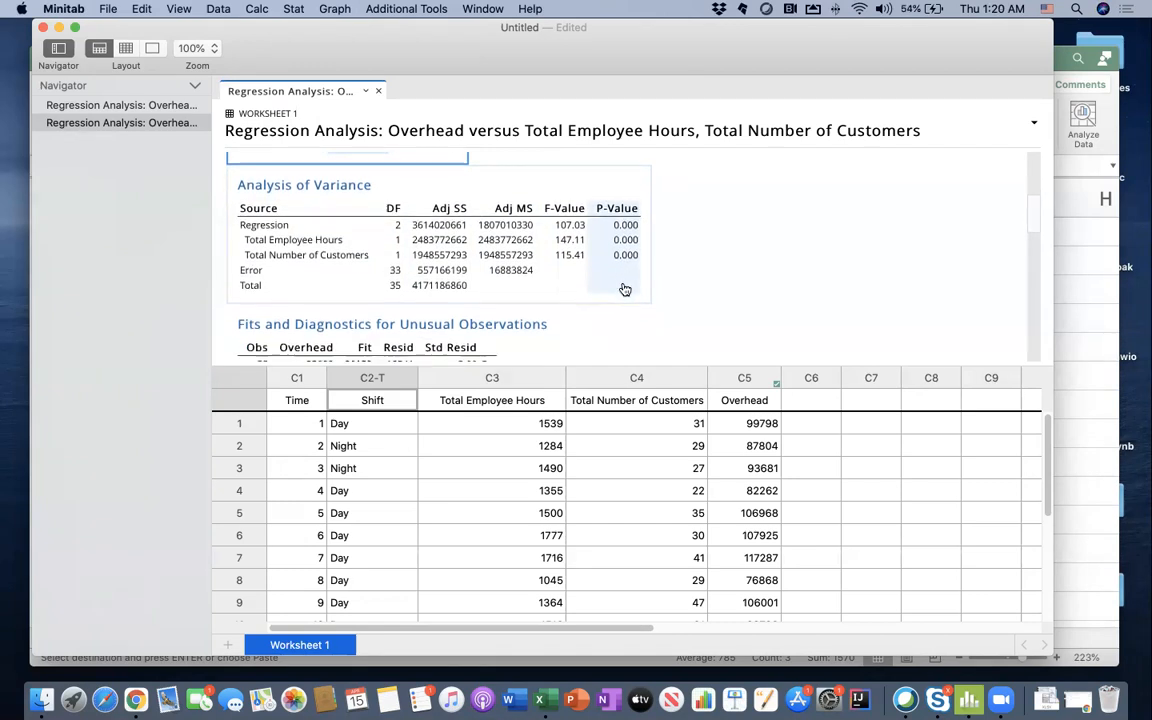
{"action": "scroll", "coordinate": [624, 289], "scroll_direction": "down", "scroll_amount": 5}
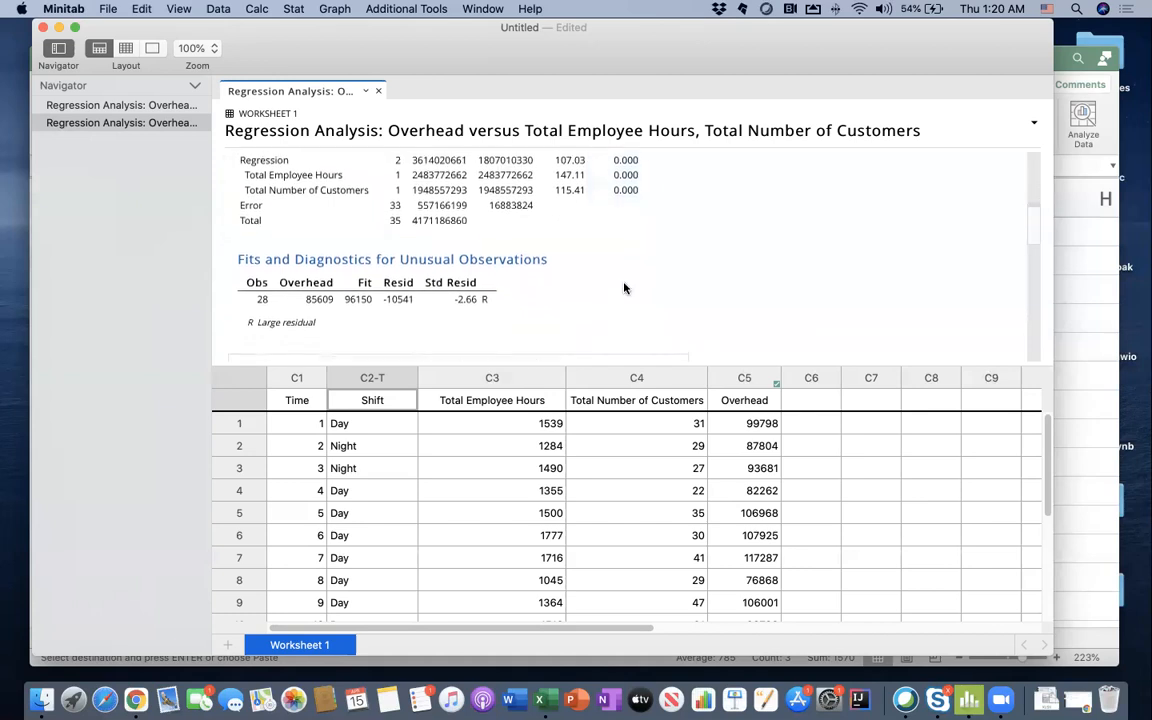
{"action": "scroll", "coordinate": [624, 289], "scroll_direction": "down", "scroll_amount": 10}
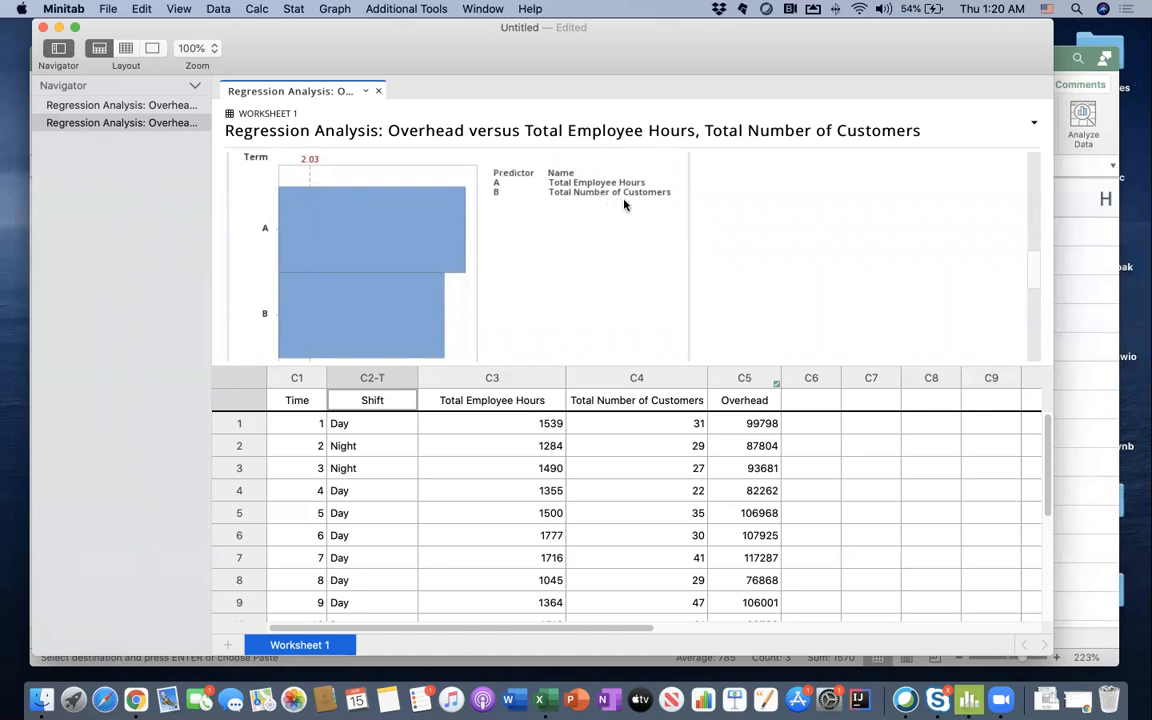
{"action": "scroll", "coordinate": [389, 282], "scroll_direction": "down", "scroll_amount": 10}
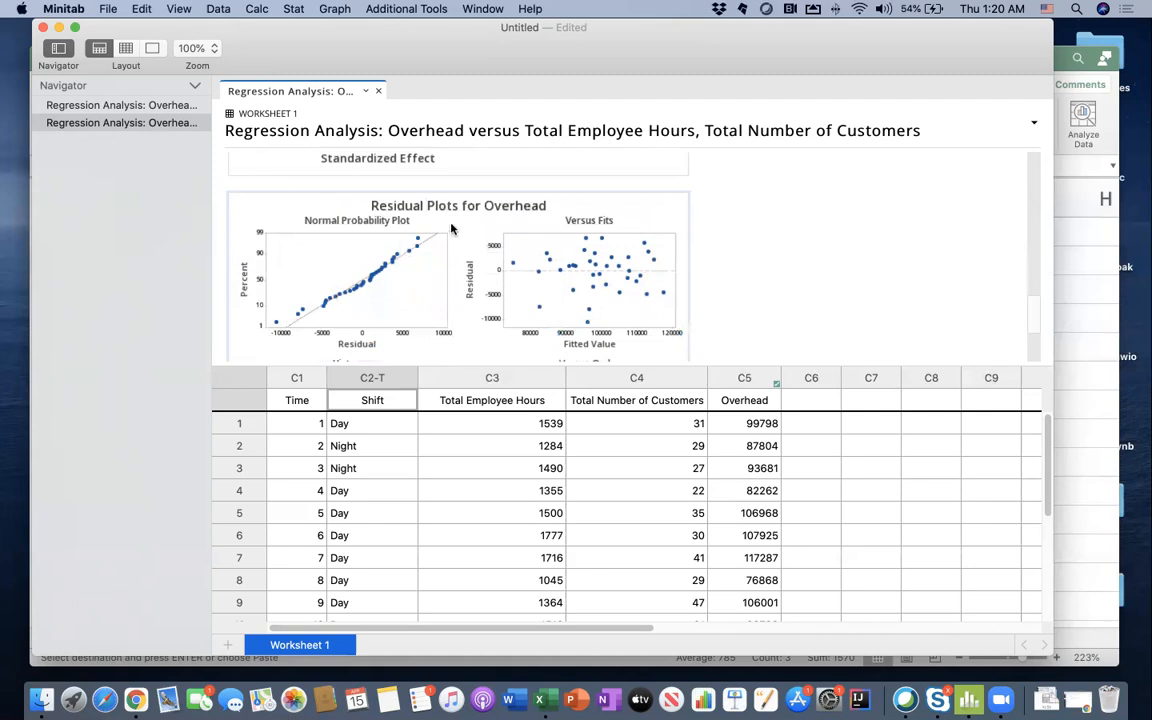
Step: Examine the four residual plots for Overhead from the two-predictor model
{"action": "scroll", "coordinate": [535, 325], "scroll_direction": "down", "scroll_amount": 4}
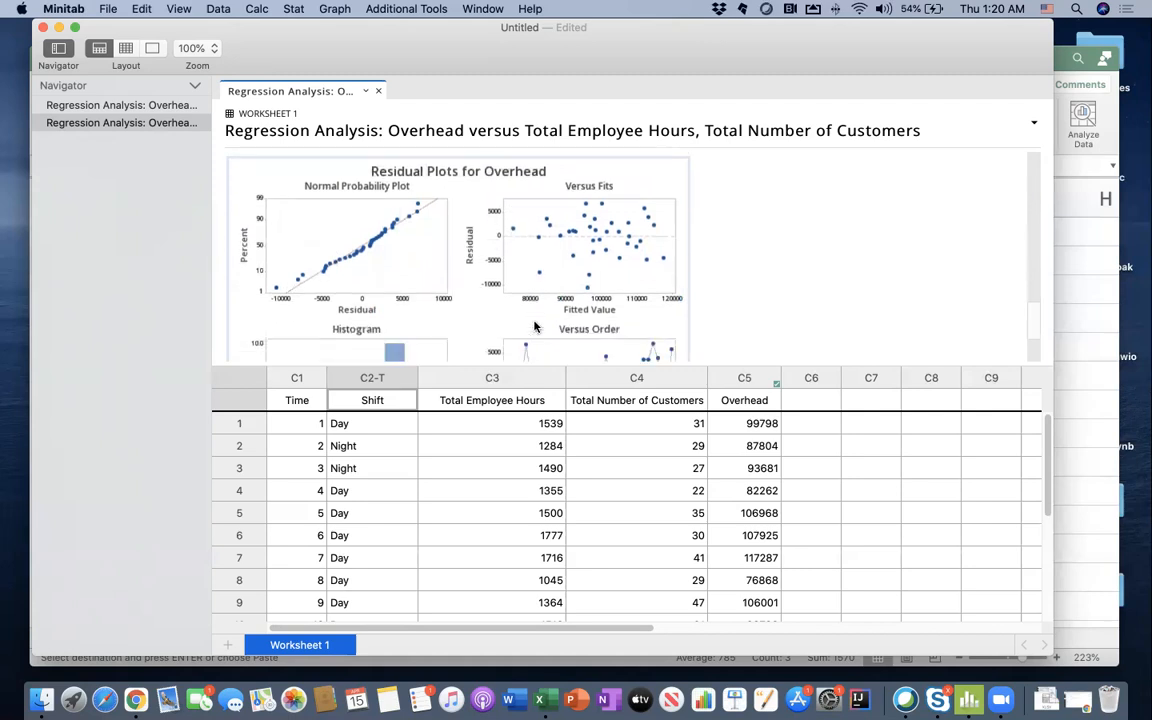
{"action": "scroll", "coordinate": [535, 325], "scroll_direction": "down", "scroll_amount": 3}
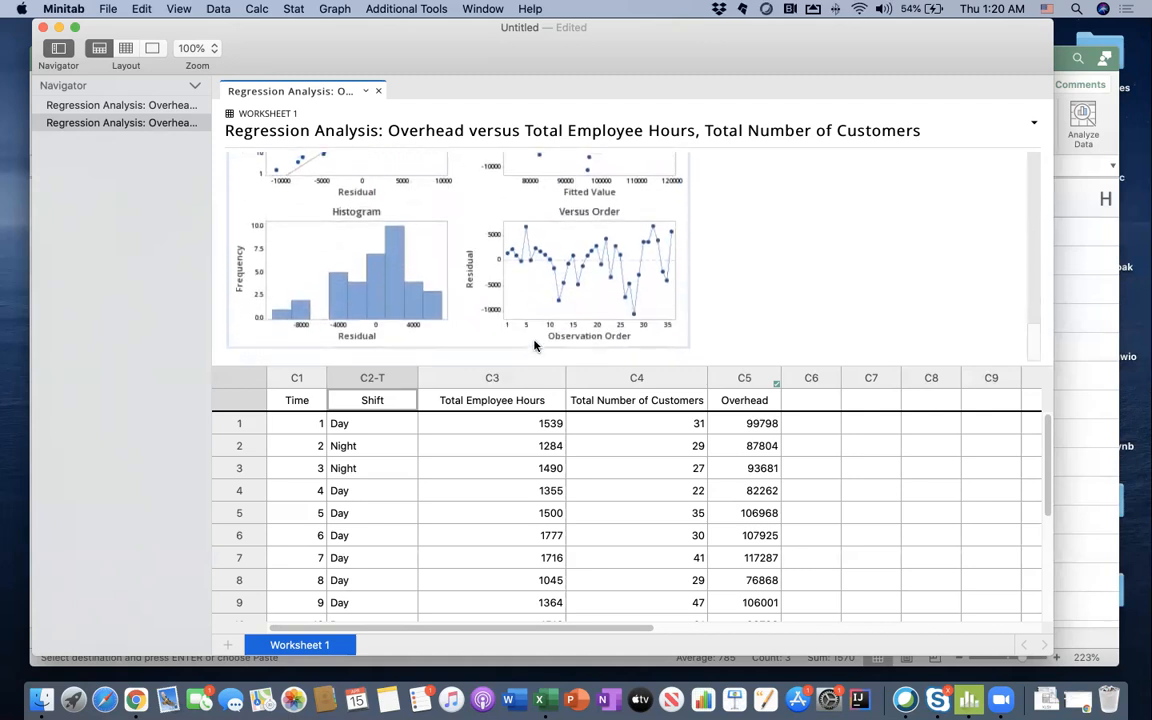
{"action": "scroll", "coordinate": [535, 340], "scroll_direction": "up", "scroll_amount": 10}
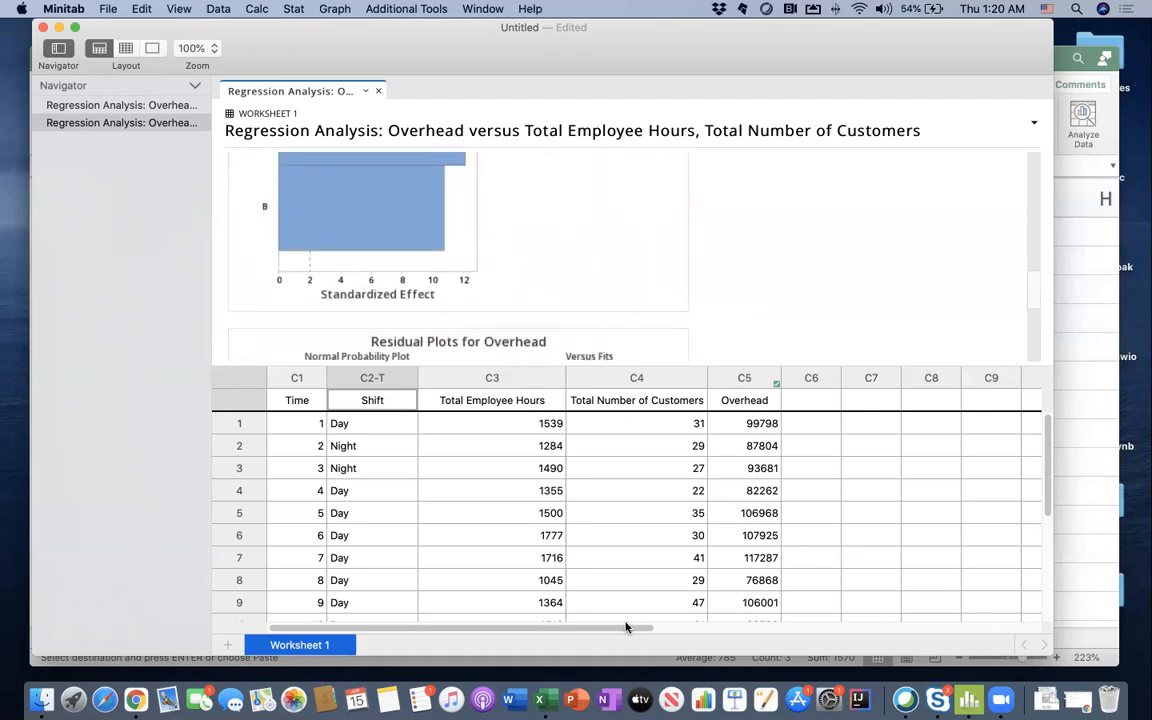
Step: Switch to the Excel workbook and copy the future data together with its empty Overhead column, I1:M9
{"action": "left_click_drag", "start_coordinate": [627, 628], "coordinate": [730, 631]}
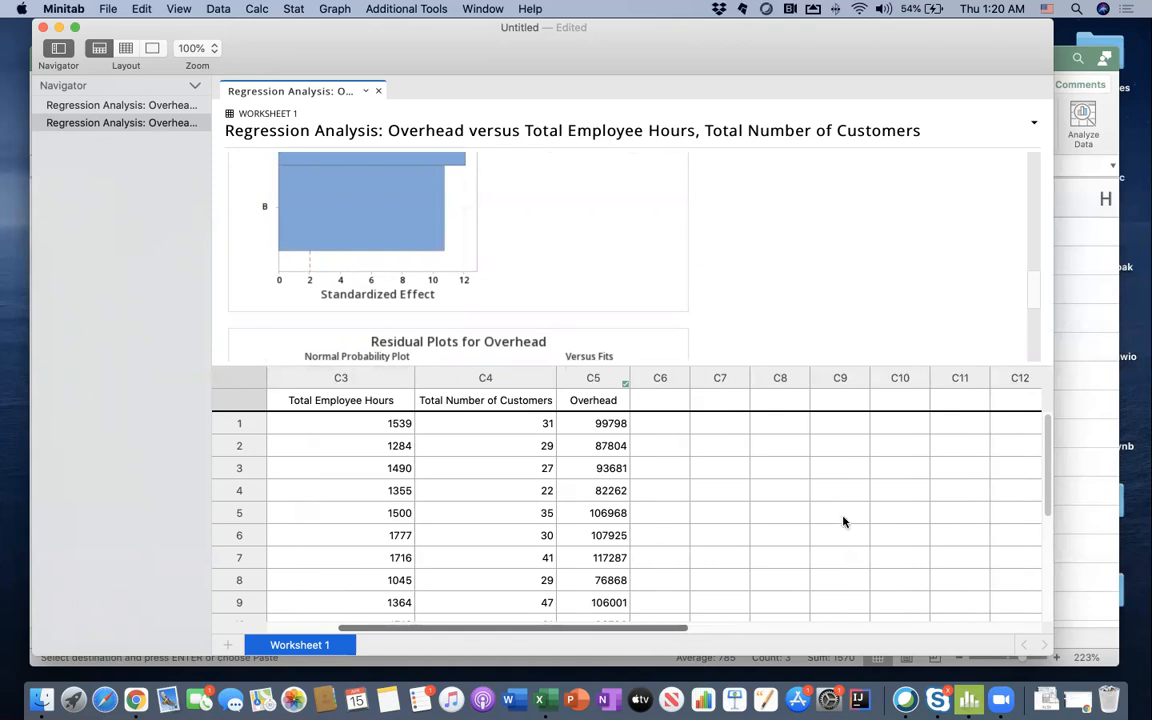
{"action": "left_click", "coordinate": [1088, 395]}
{"action": "scroll", "coordinate": [708, 386], "scroll_direction": "right", "scroll_amount": 10}
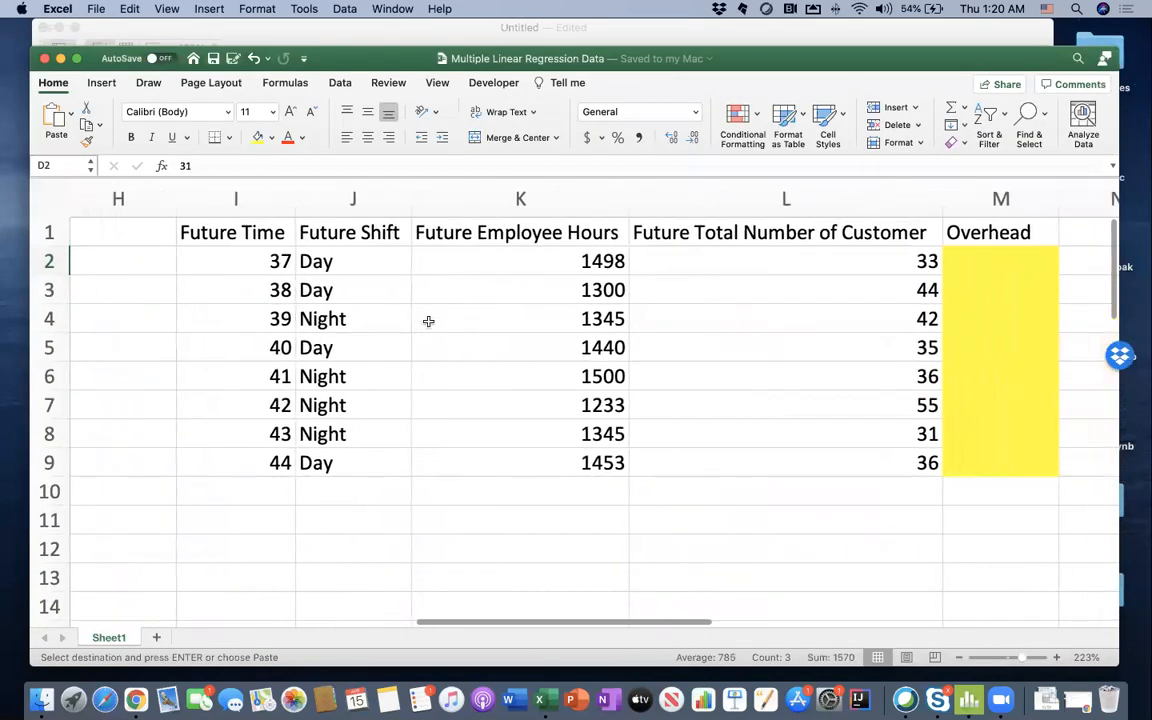
{"action": "left_click", "coordinate": [241, 233]}
{"action": "left_click_drag", "start_coordinate": [241, 233], "coordinate": [944, 455]}
{"action": "key", "text": "super+c"}
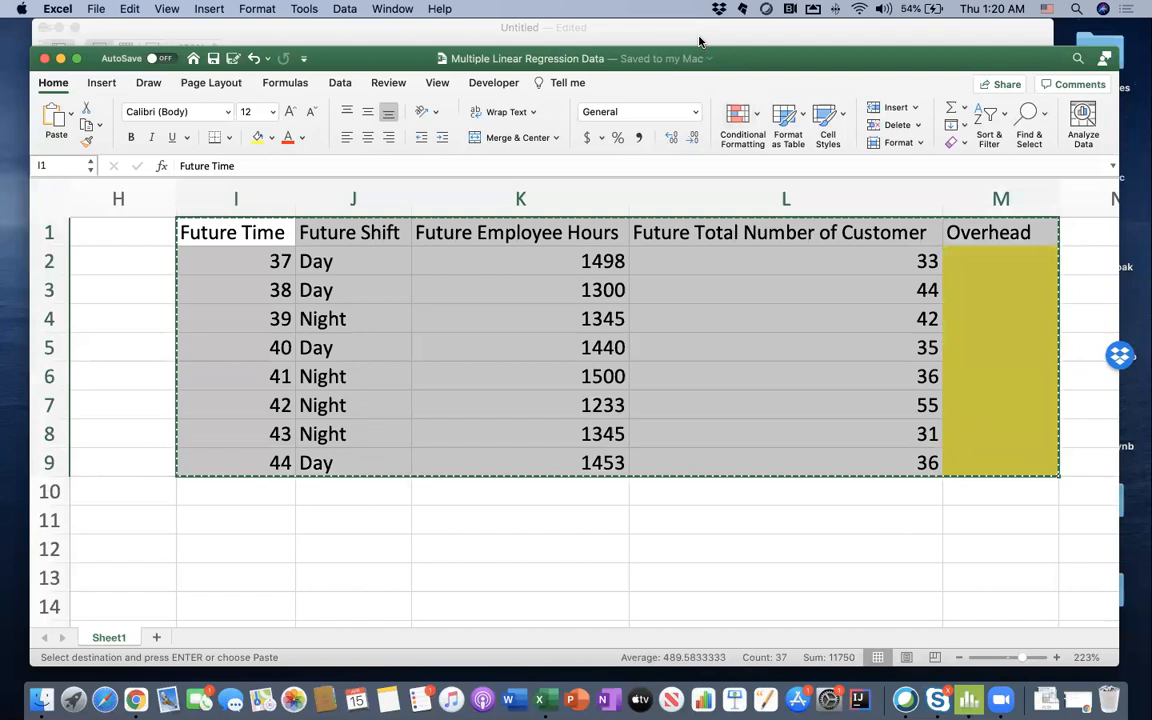
Step: Copy the two-predictor regression equation from Minitab and paste it into the Excel sheet at I11, below the future data
{"action": "left_click", "coordinate": [632, 32]}
{"action": "scroll", "coordinate": [548, 219], "scroll_direction": "up", "scroll_amount": 10}
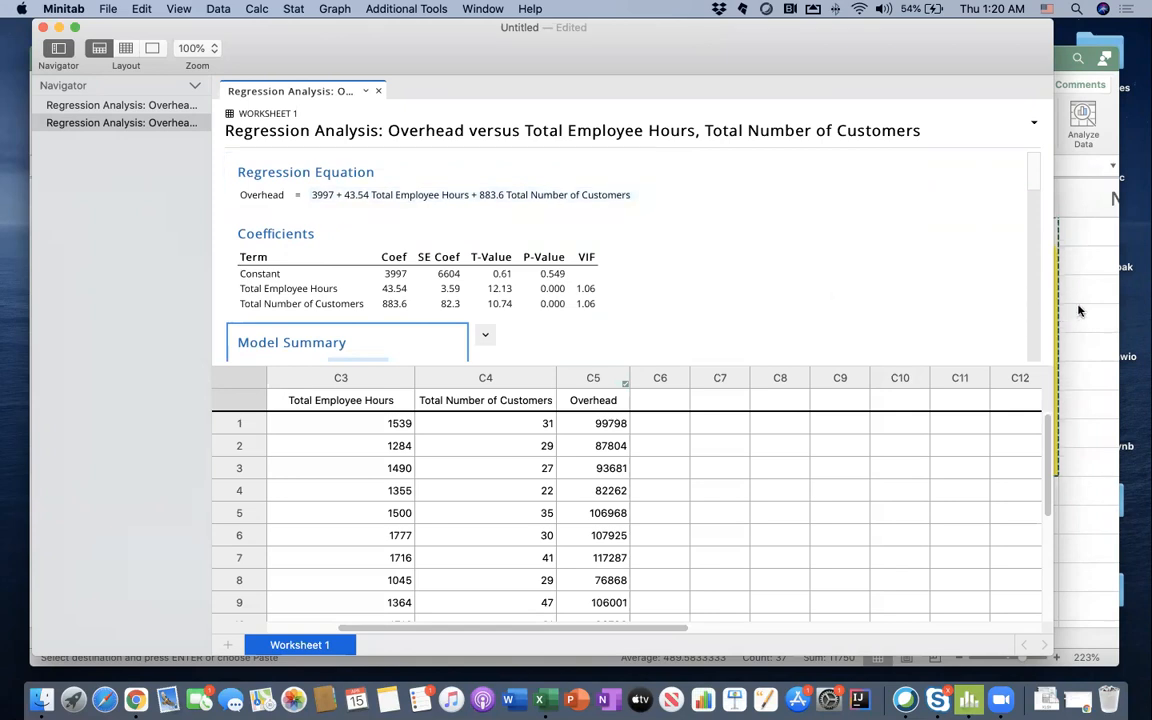
{"action": "left_click", "coordinate": [527, 204]}
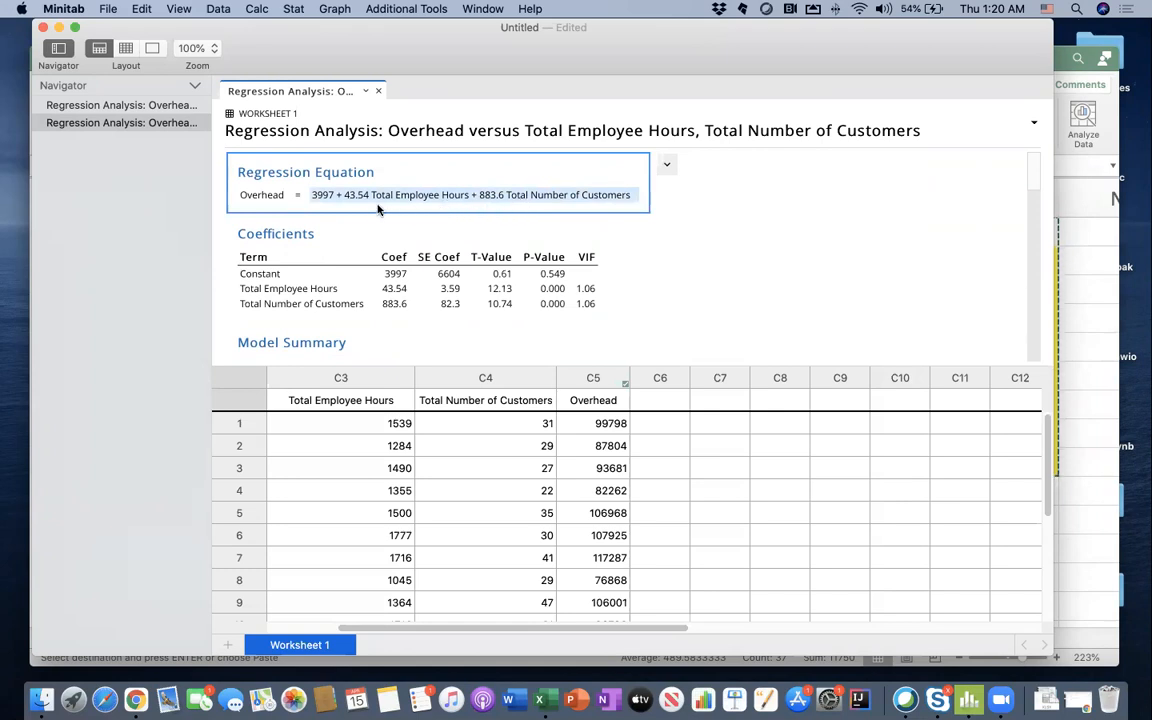
{"action": "left_click", "coordinate": [1087, 320]}
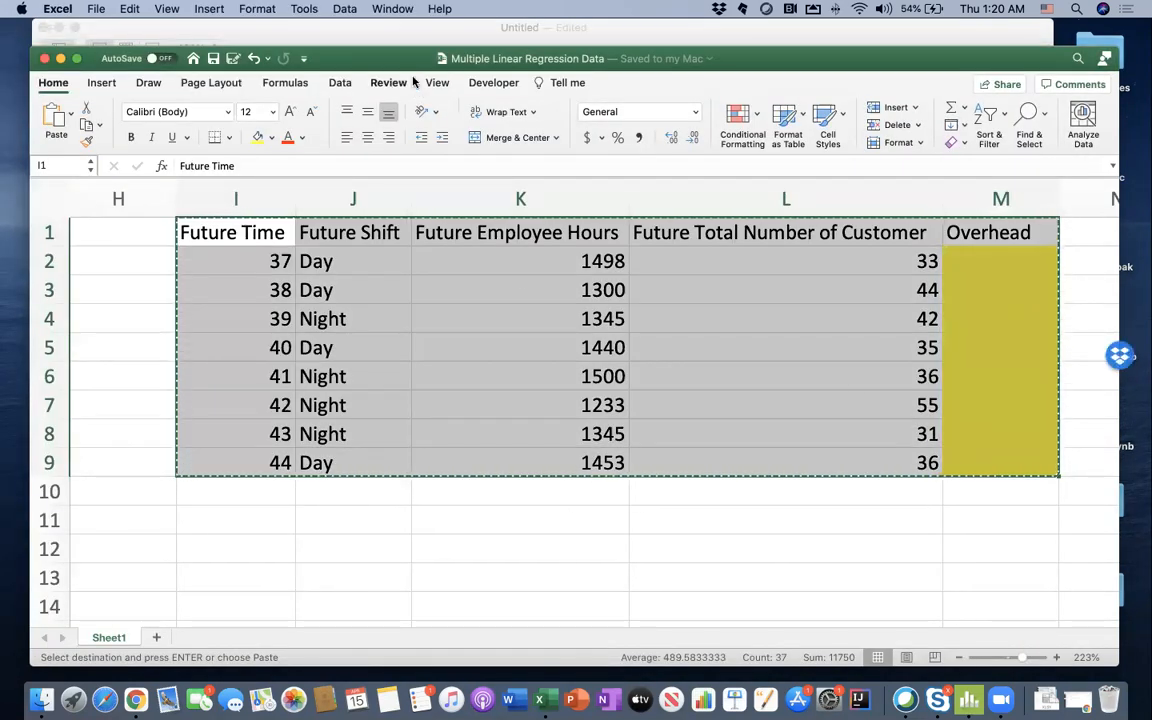
{"action": "left_click", "coordinate": [357, 33]}
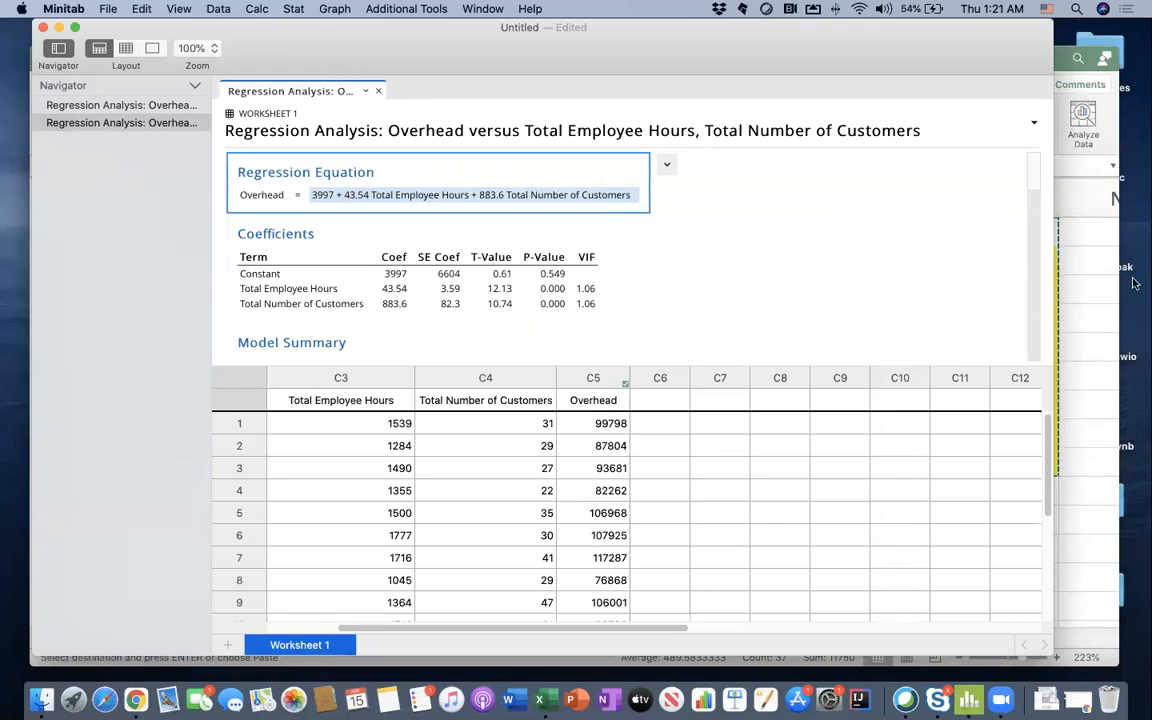
{"action": "left_click", "coordinate": [1095, 276]}
{"action": "left_click", "coordinate": [286, 528]}
{"action": "key", "text": "super+v"}
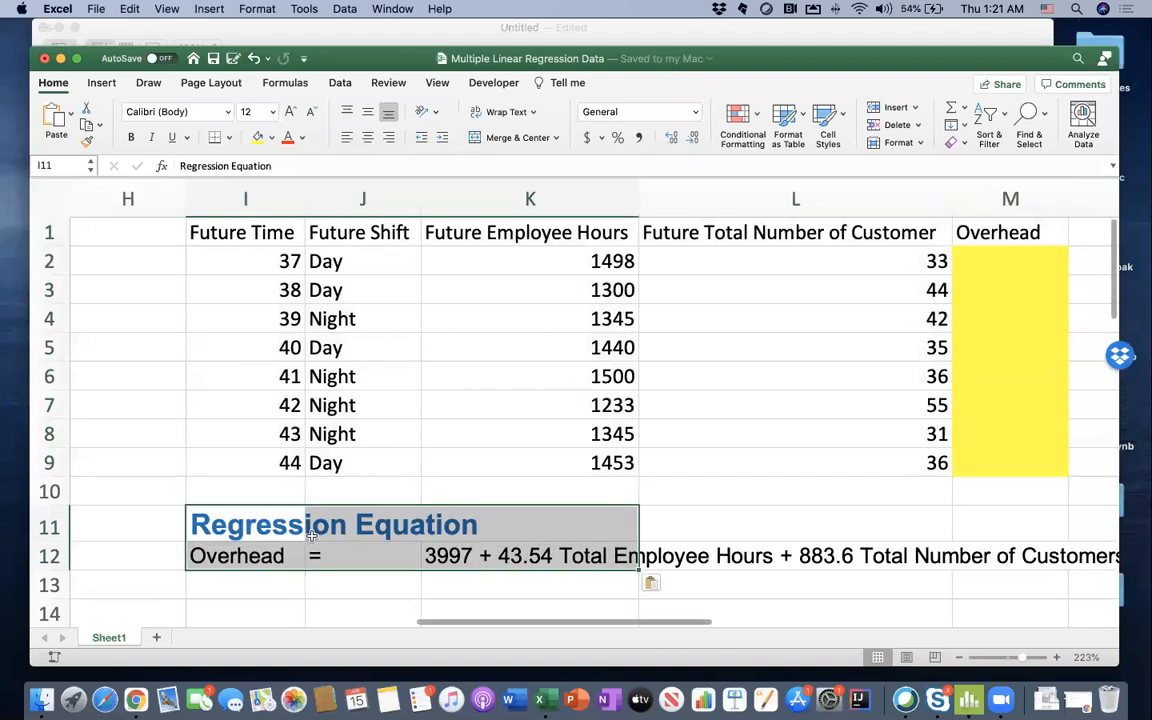
Step: Enter =3997+43.54*K2+883.6*L2 in M2 to calculate the first future overhead from the regression equation
{"action": "scroll", "coordinate": [362, 549], "scroll_direction": "right", "scroll_amount": 2}
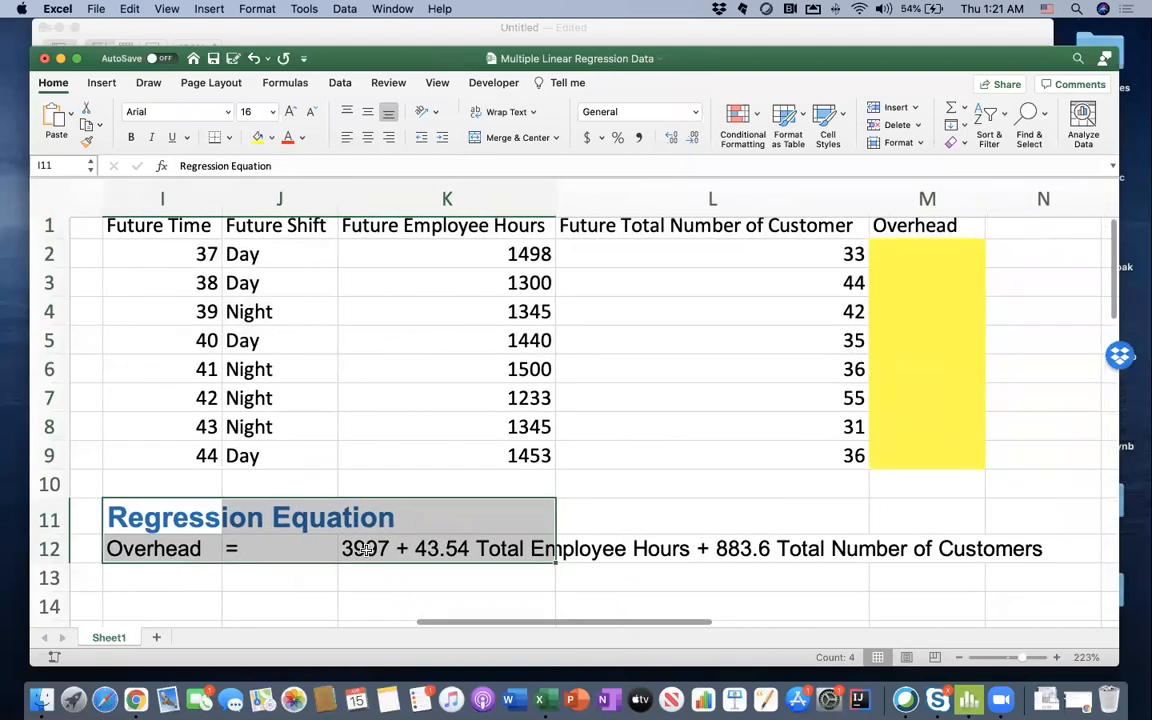
{"action": "left_click", "coordinate": [372, 555]}
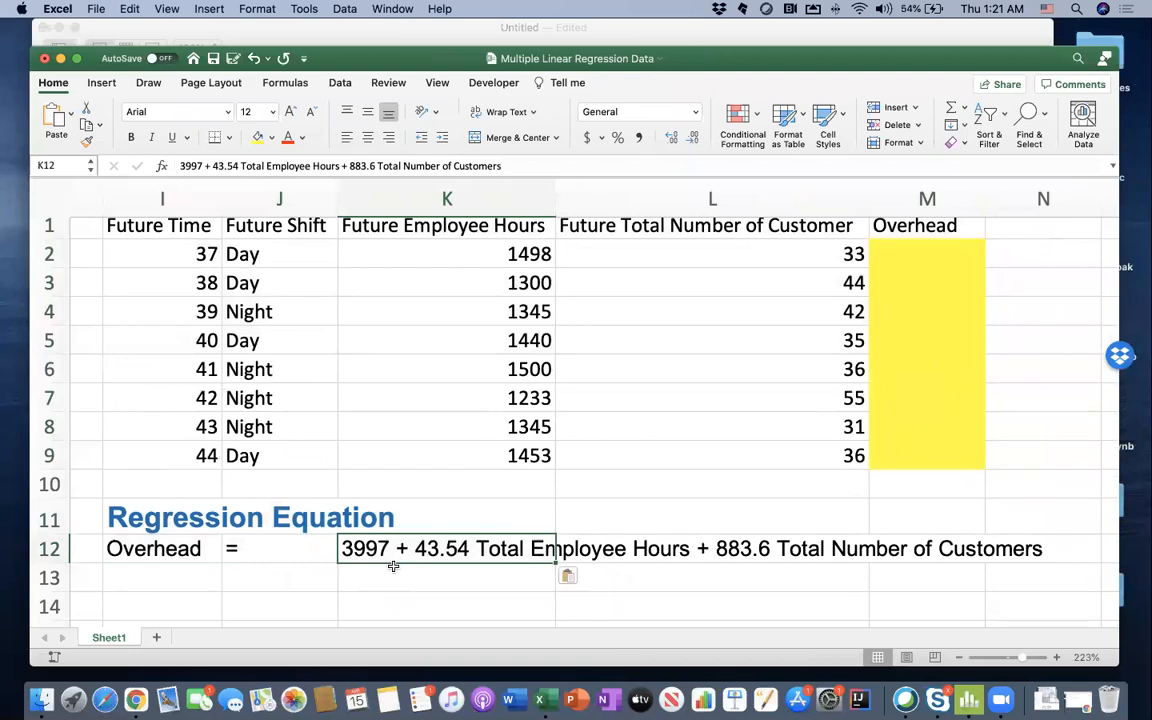
{"action": "left_click", "coordinate": [910, 262]}
{"action": "type", "text": "=399"}
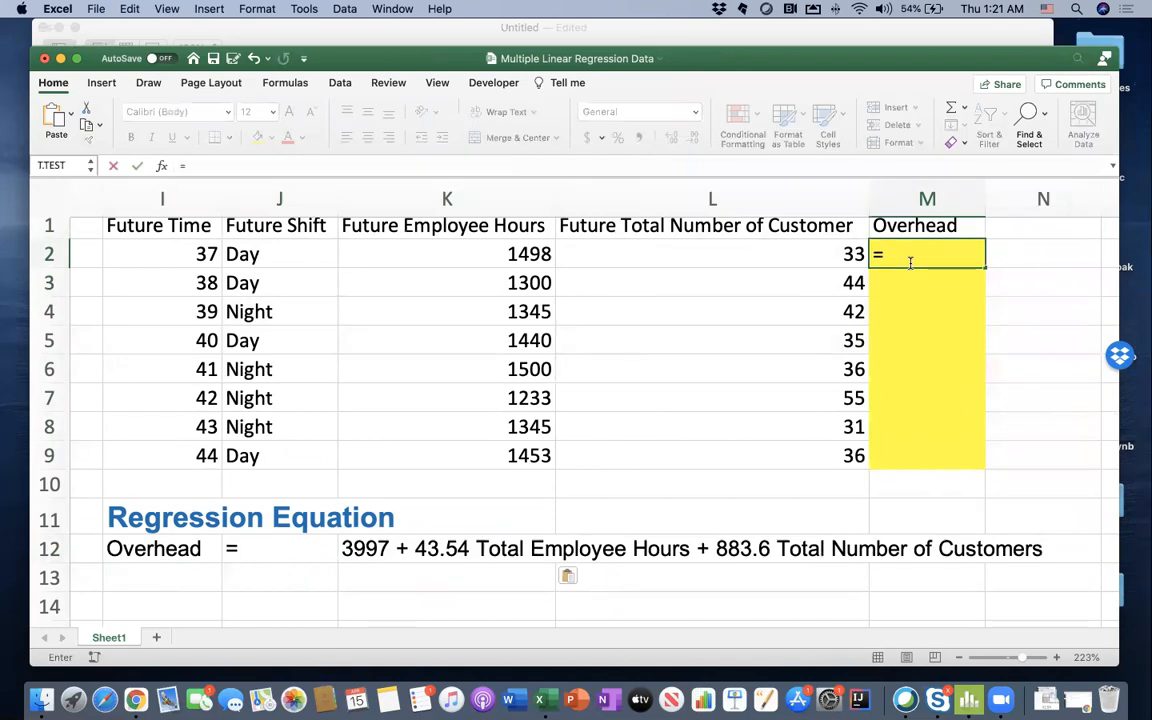
{"action": "type", "text": "+43"}
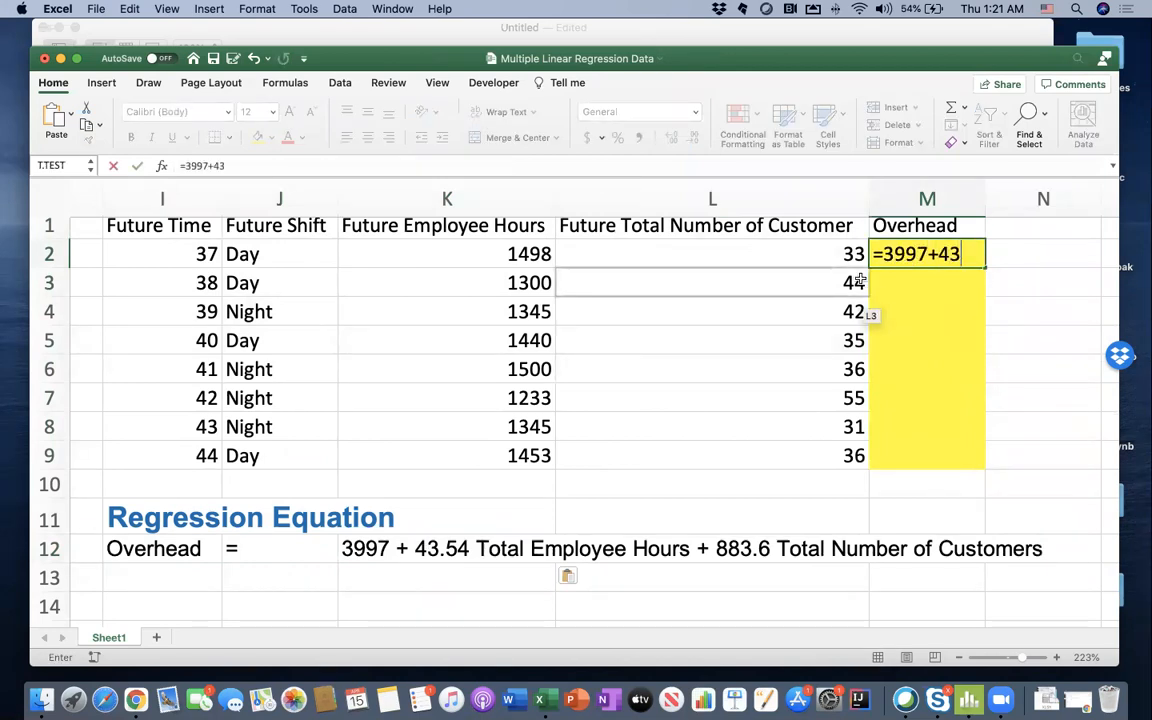
{"action": "type", "text": ".54*"}
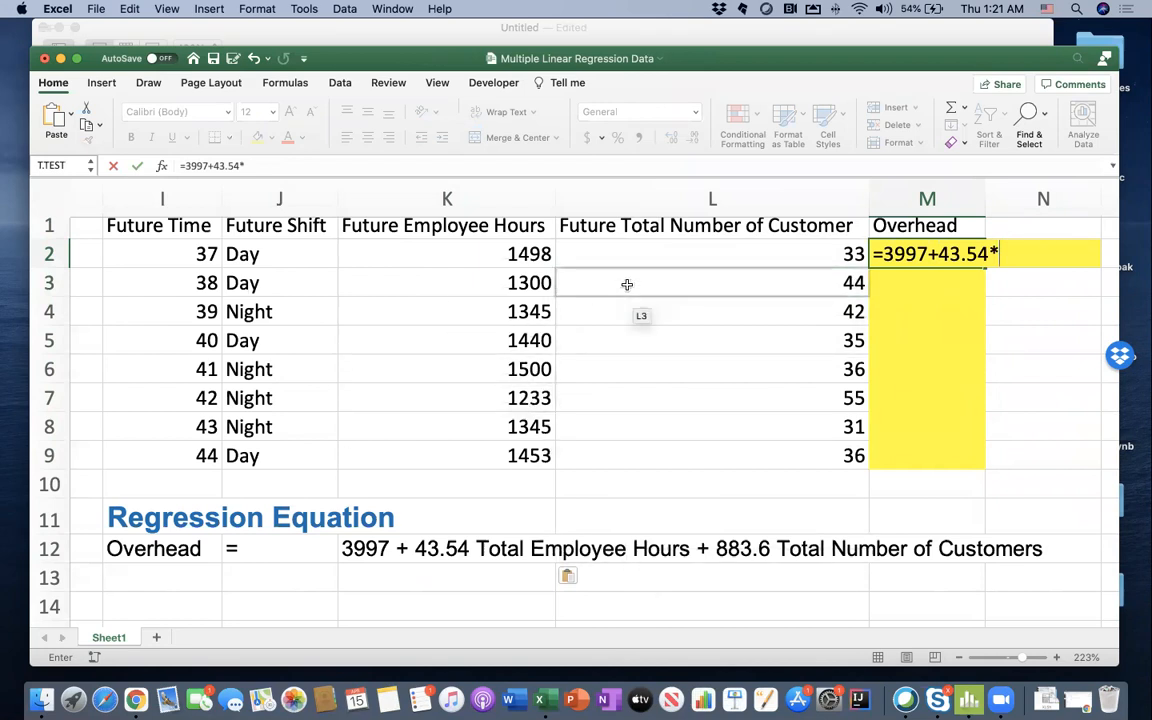
{"action": "left_click", "coordinate": [484, 254]}
{"action": "type", "text": "+"}
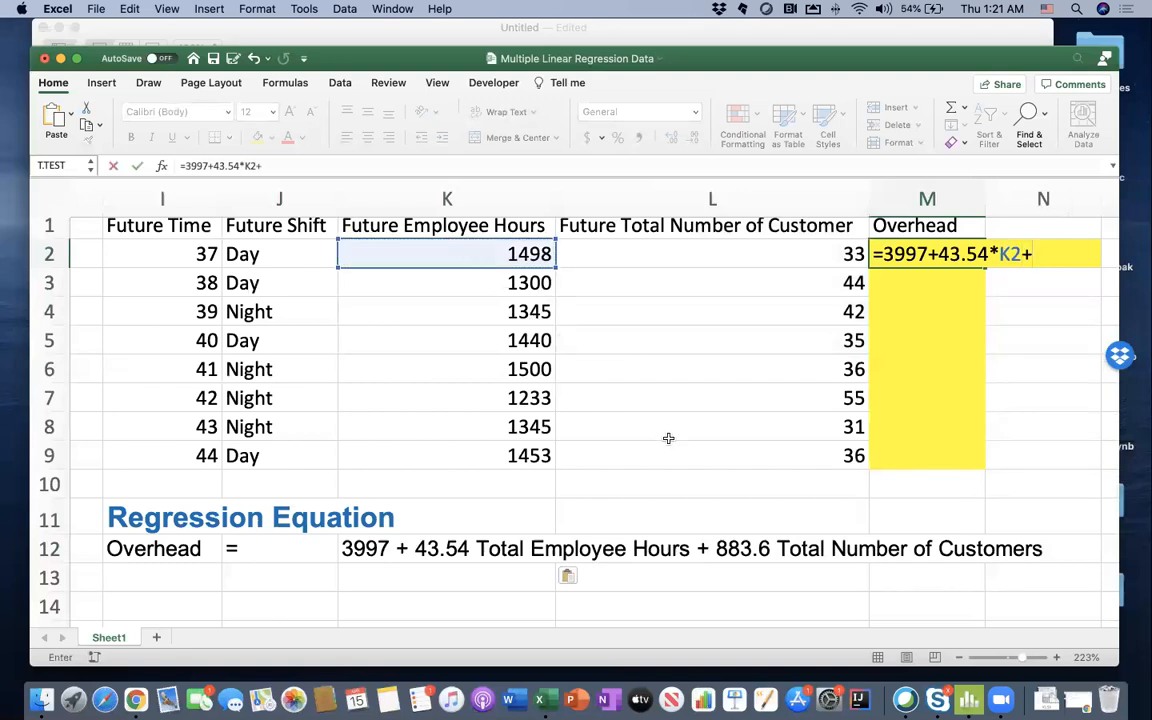
{"action": "type", "text": "883.6"}
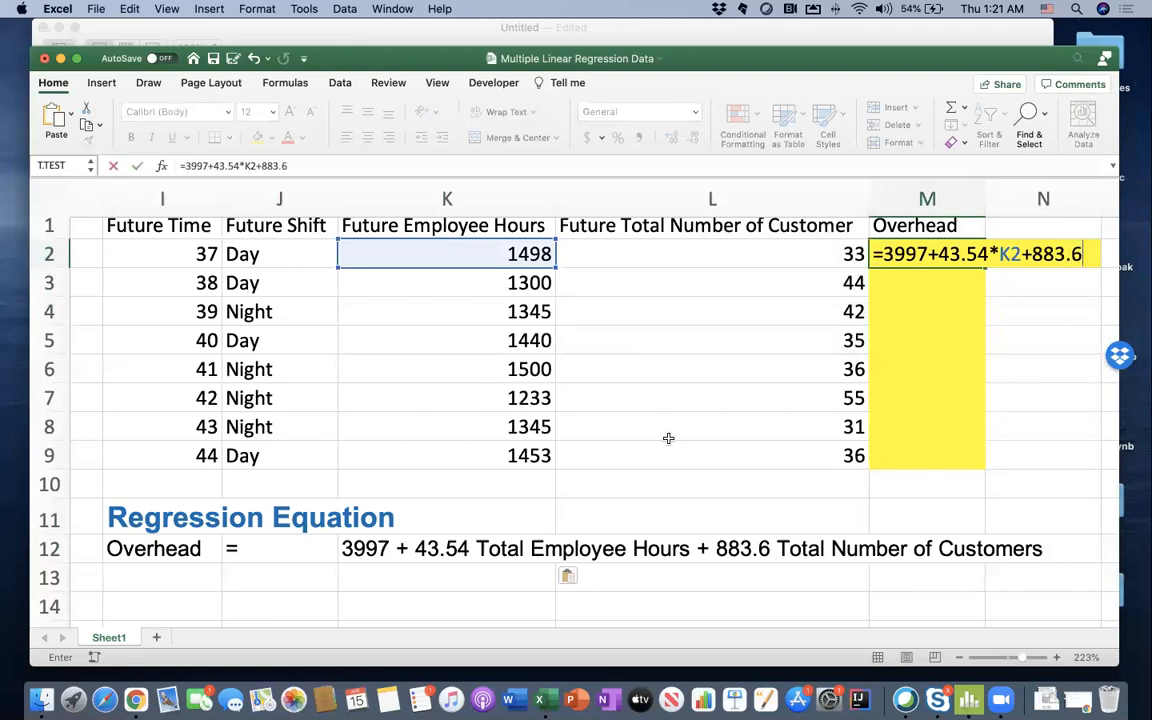
{"action": "type", "text": "*"}
{"action": "left_click", "coordinate": [726, 252]}
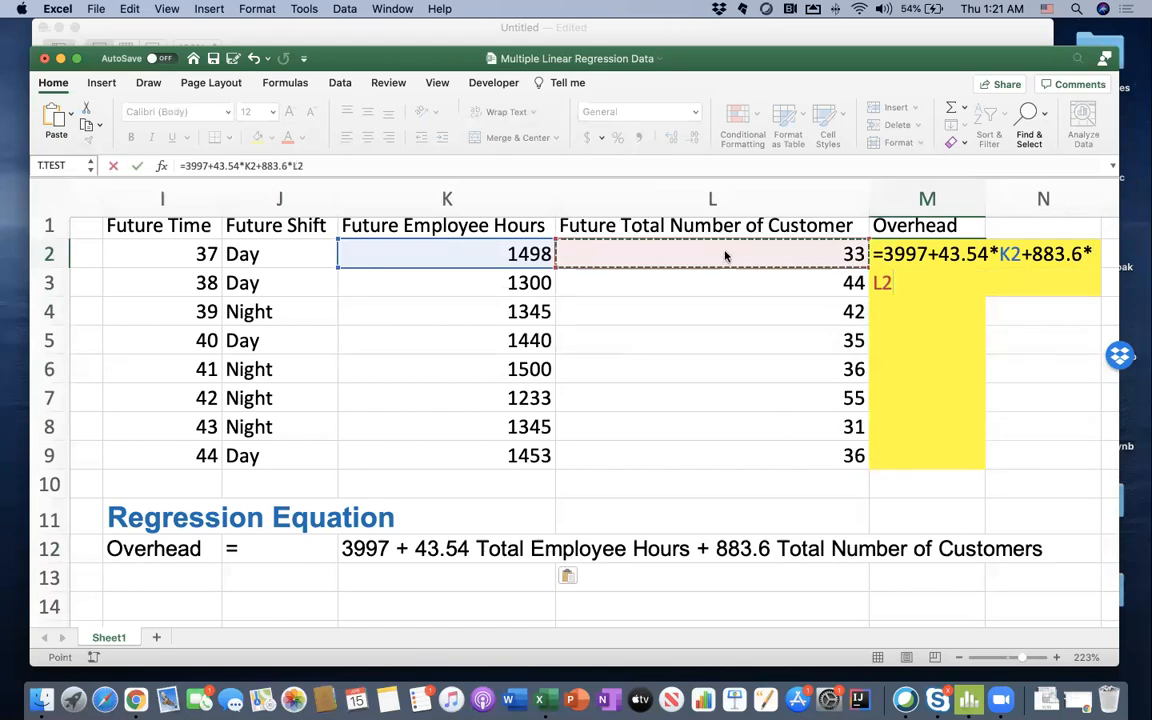
{"action": "key", "text": "Return"}
Step: Fill the overhead formula from M2 down through M9
{"action": "left_click", "coordinate": [912, 258]}
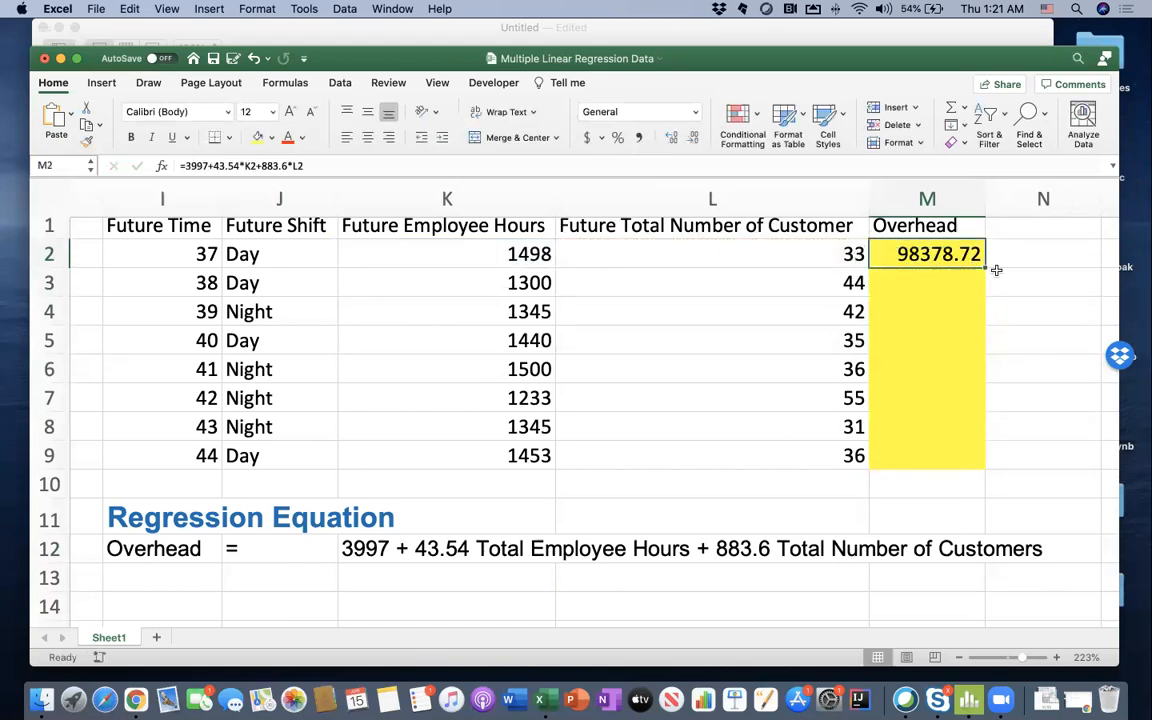
{"action": "left_click_drag", "start_coordinate": [983, 266], "coordinate": [970, 458]}
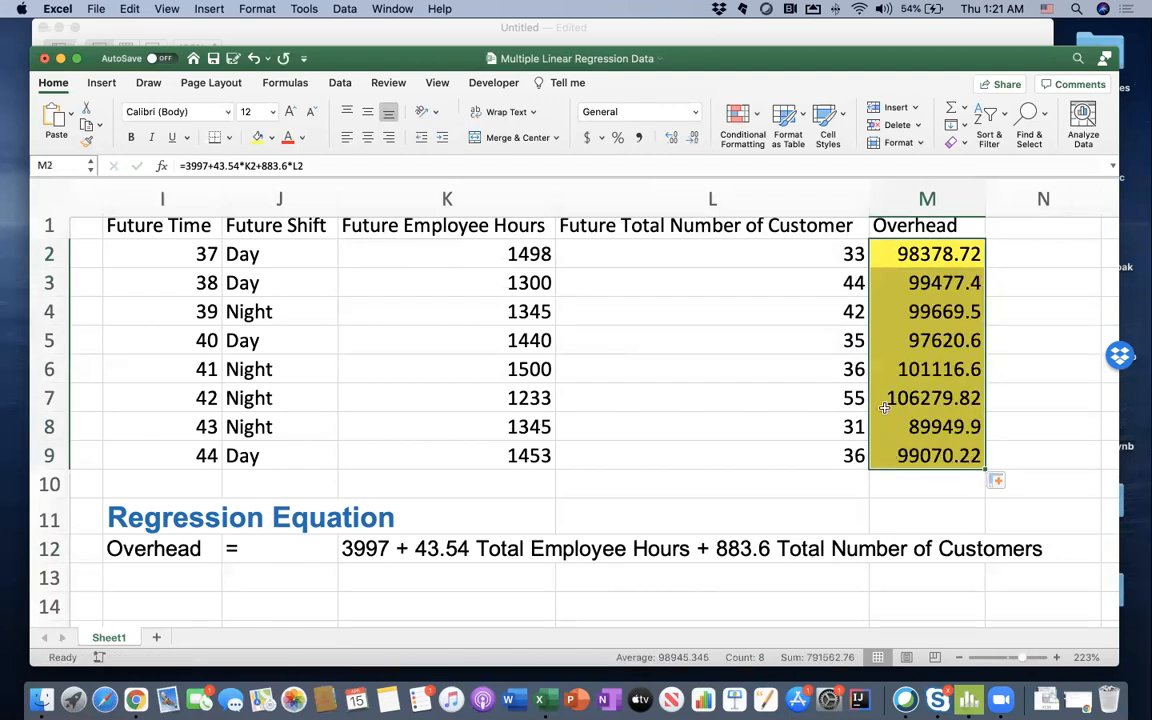
{"action": "left_click", "coordinate": [887, 366]}
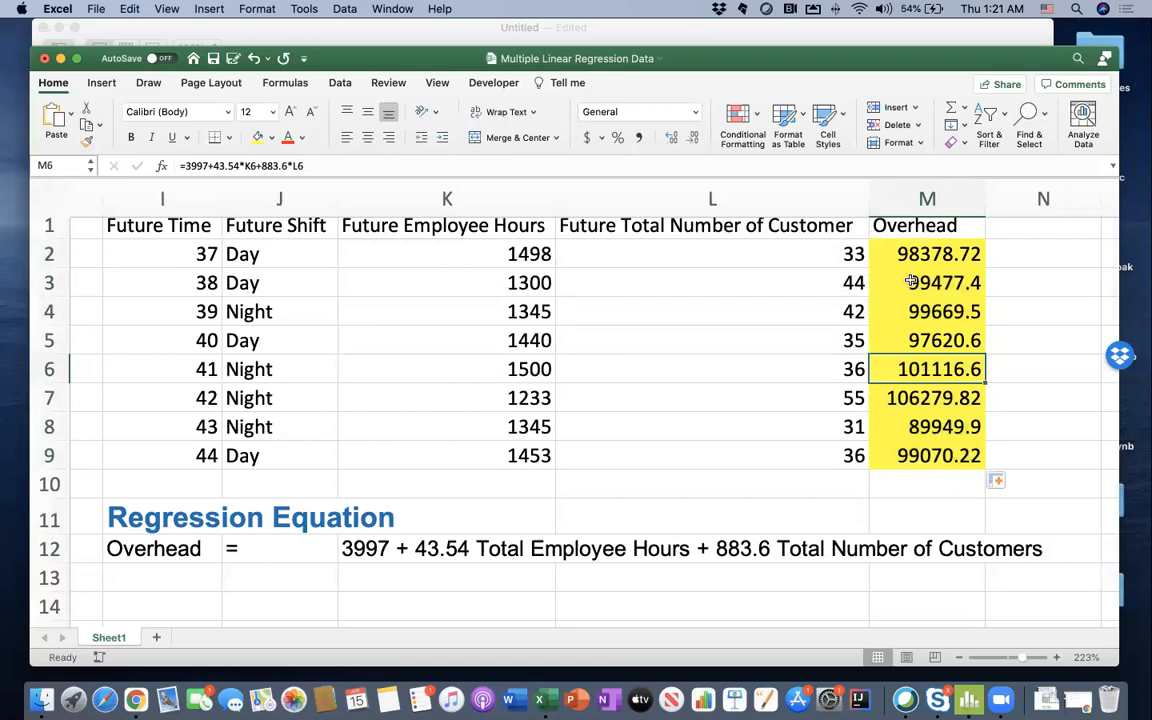
{"action": "left_click", "coordinate": [405, 551]}
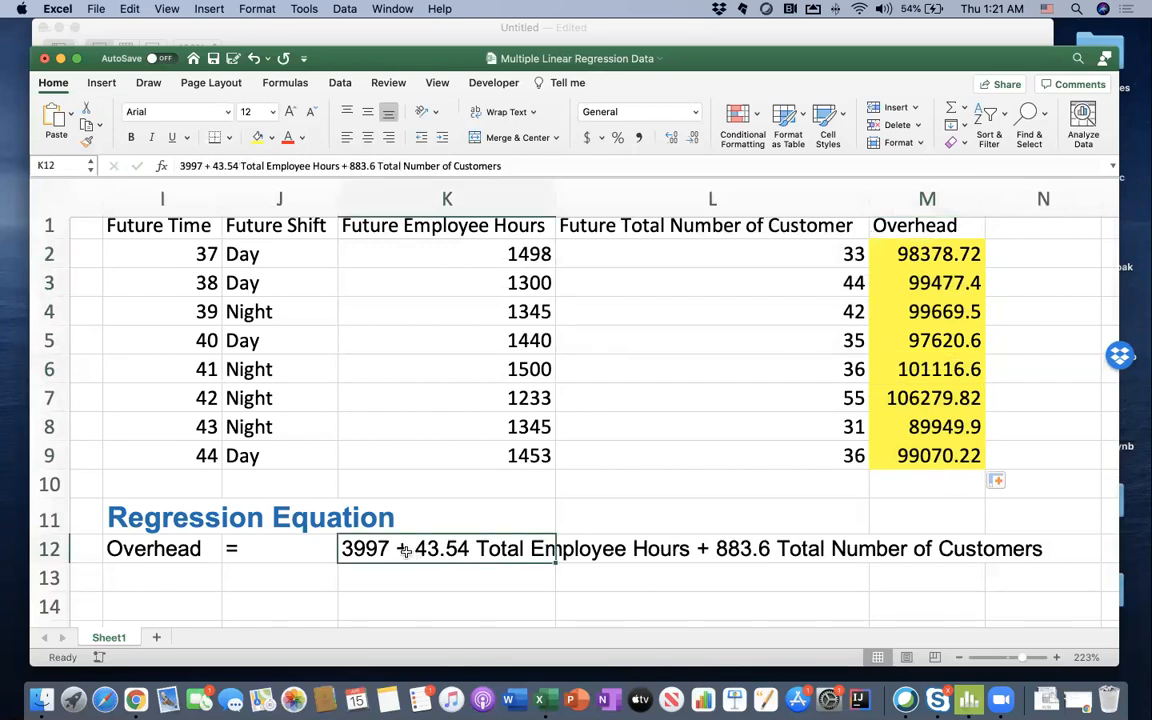
Step: Copy the future time, shift, employee hours and customer data, I1:L9, from Excel into the Minitab worksheet starting at column C8
{"action": "left_click", "coordinate": [360, 37]}
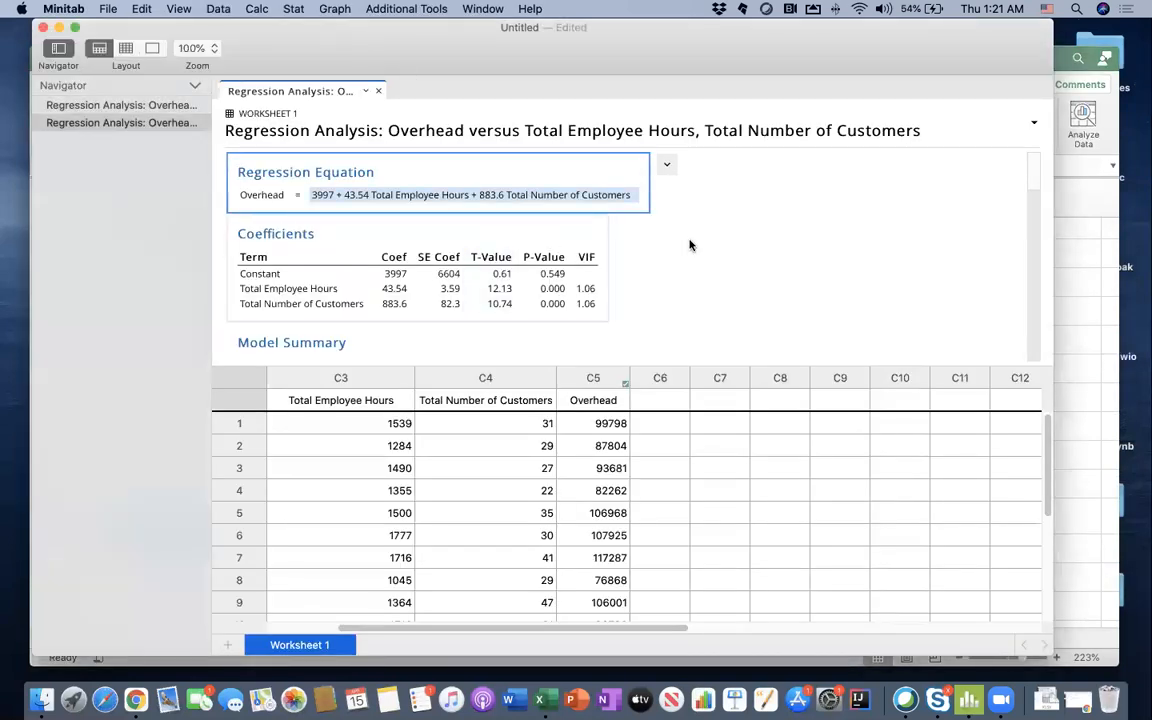
{"action": "left_click", "coordinate": [1075, 249]}
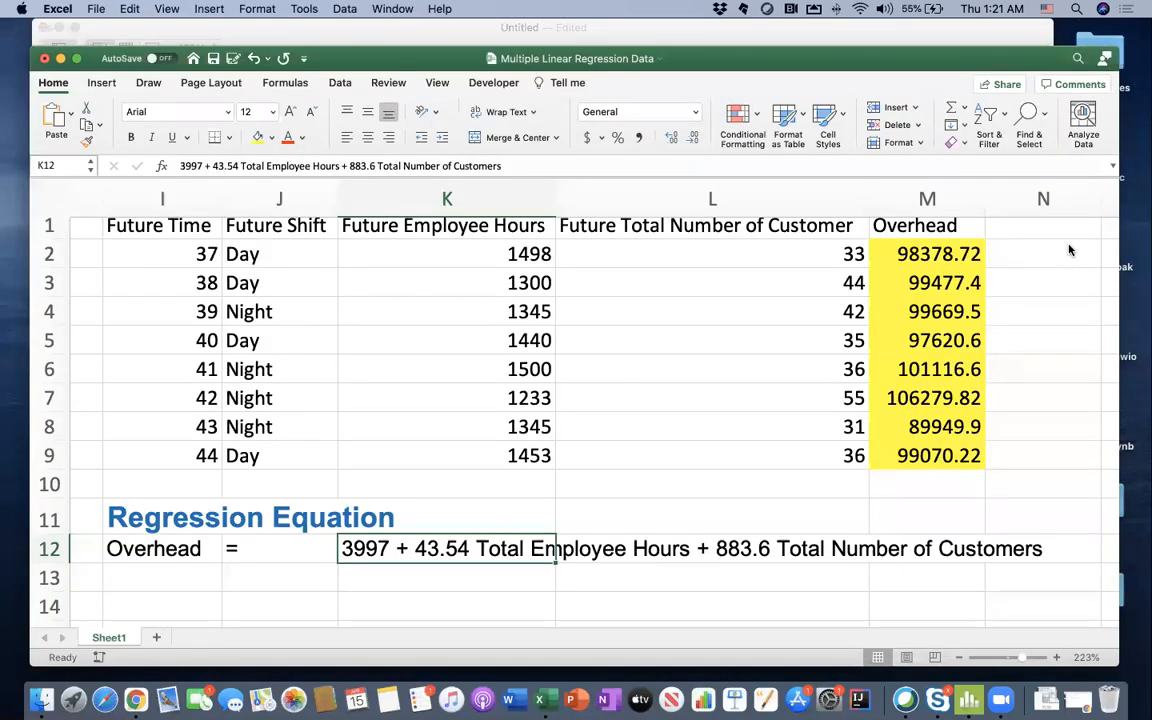
{"action": "left_click_drag", "start_coordinate": [172, 228], "coordinate": [612, 465]}
{"action": "key", "text": "super+c"}
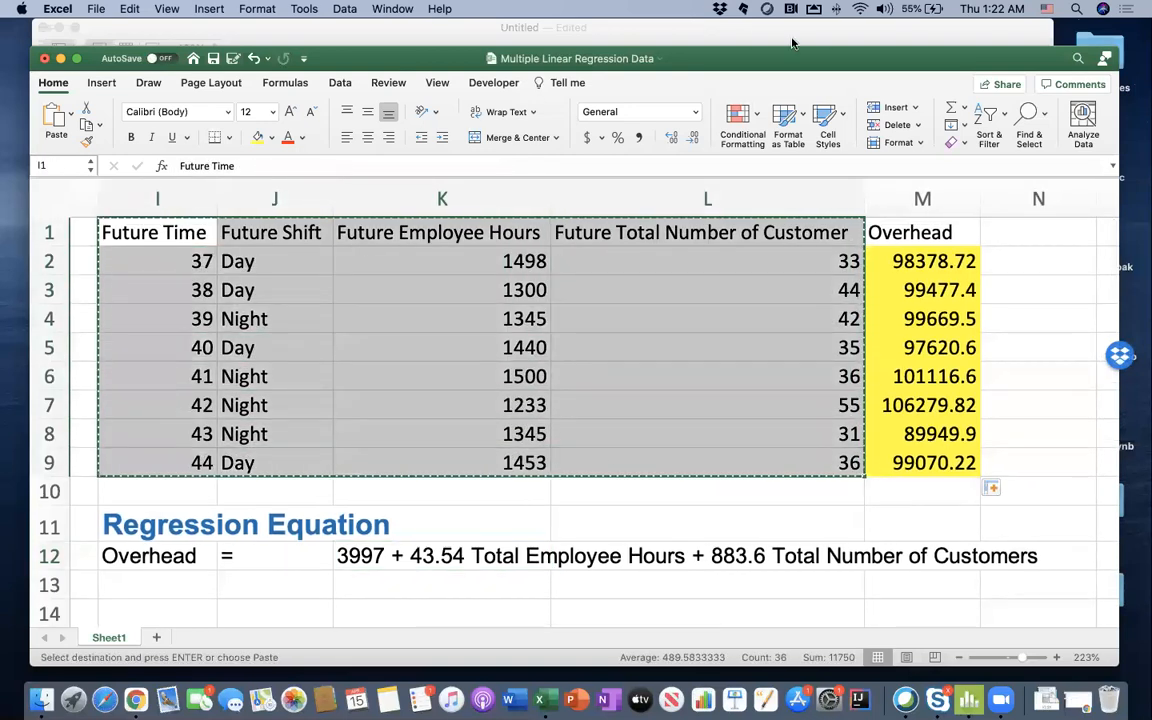
{"action": "left_click", "coordinate": [780, 34]}
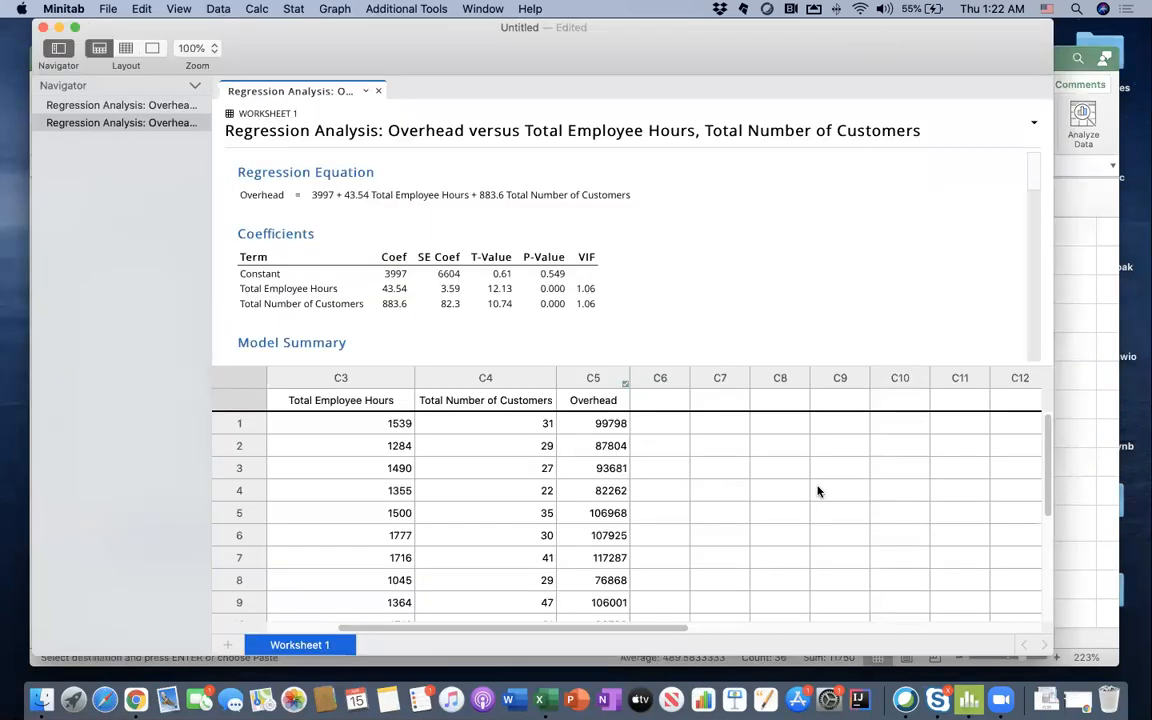
{"action": "left_click", "coordinate": [779, 400]}
{"action": "key", "text": "super+v"}
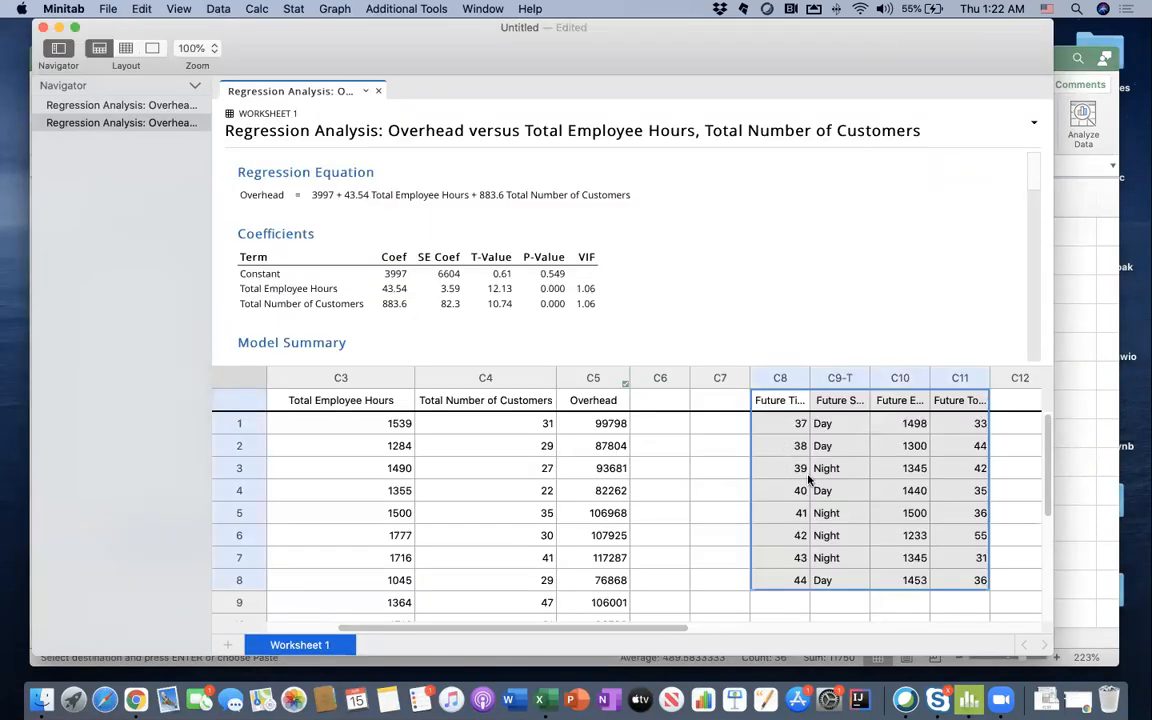
{"action": "left_click", "coordinate": [800, 377]}
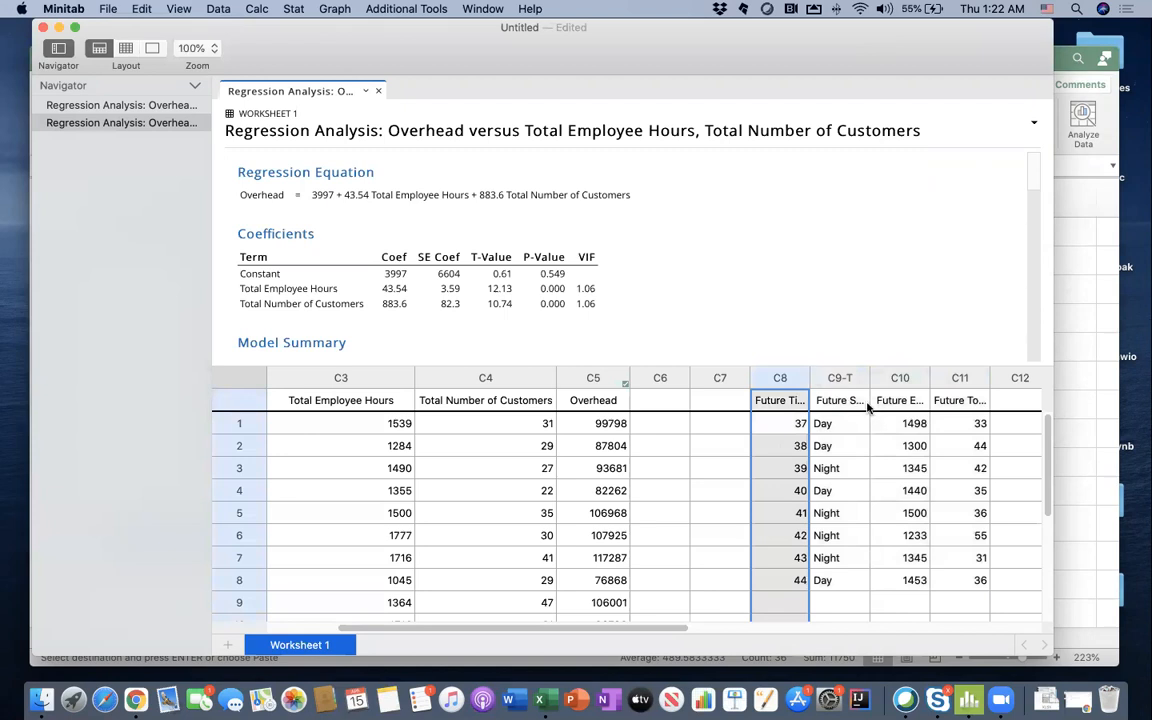
{"action": "left_click", "coordinate": [866, 445]}
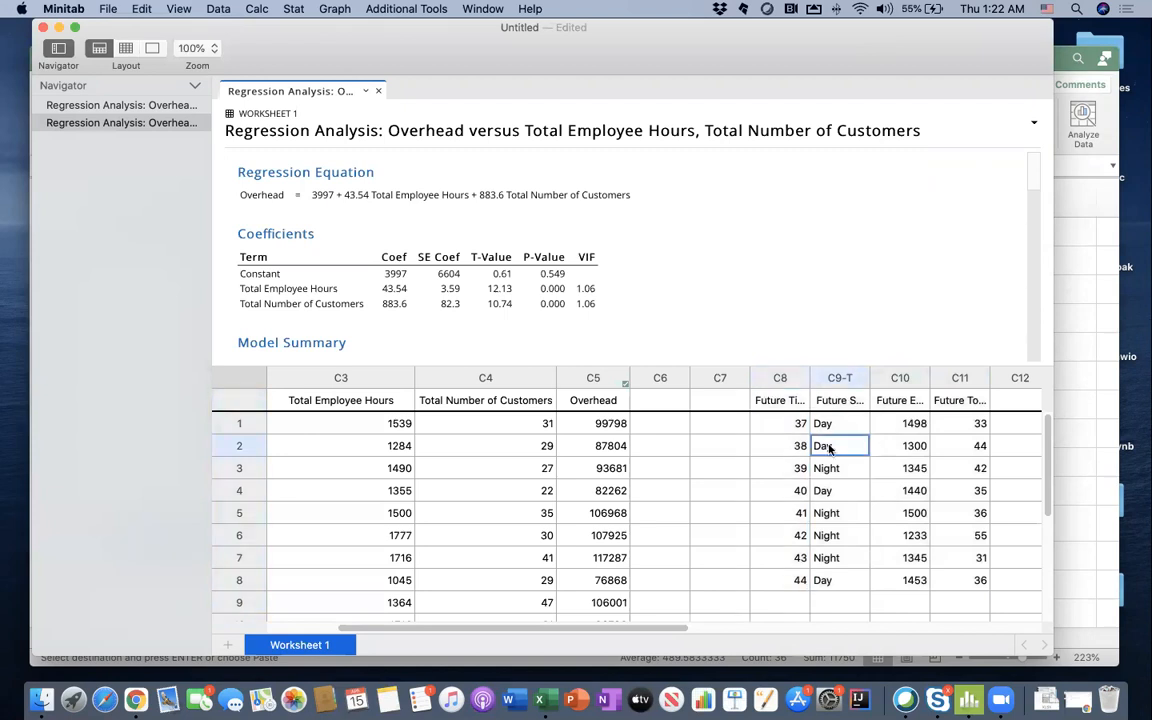
Step: Start a regression prediction for the Overhead response and set its input method to columns of values
{"action": "left_click", "coordinate": [292, 8]}
{"action": "mouse_move", "coordinate": [333, 28]}
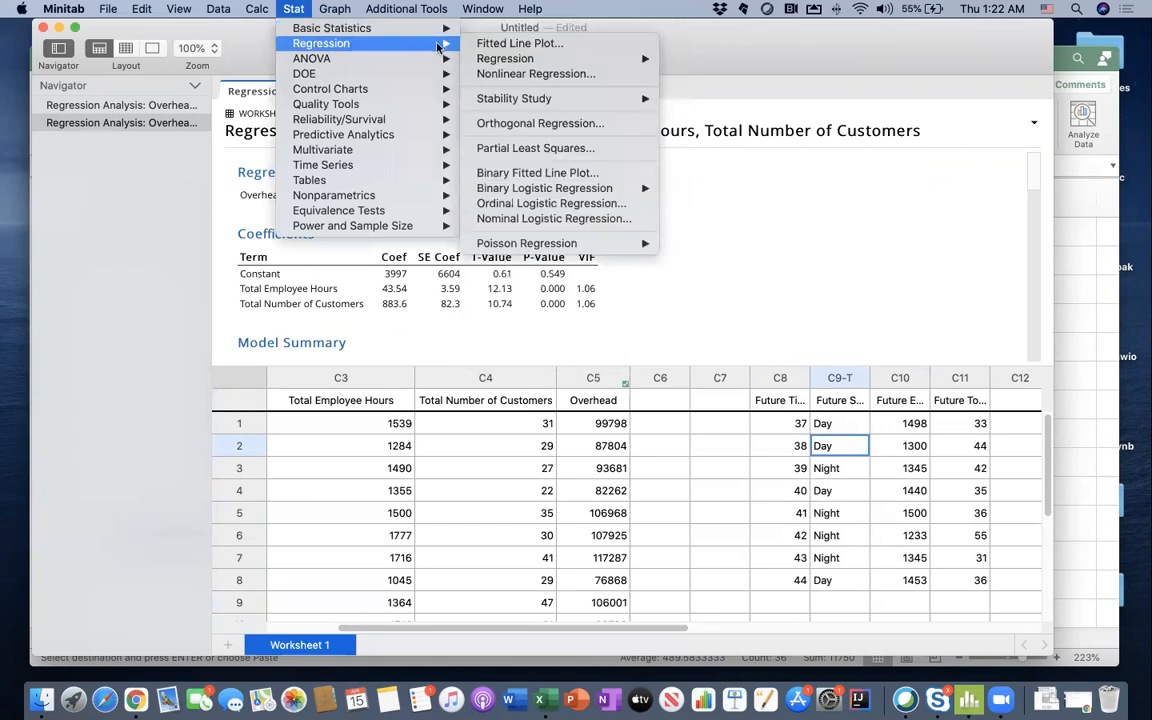
{"action": "mouse_move", "coordinate": [505, 60]}
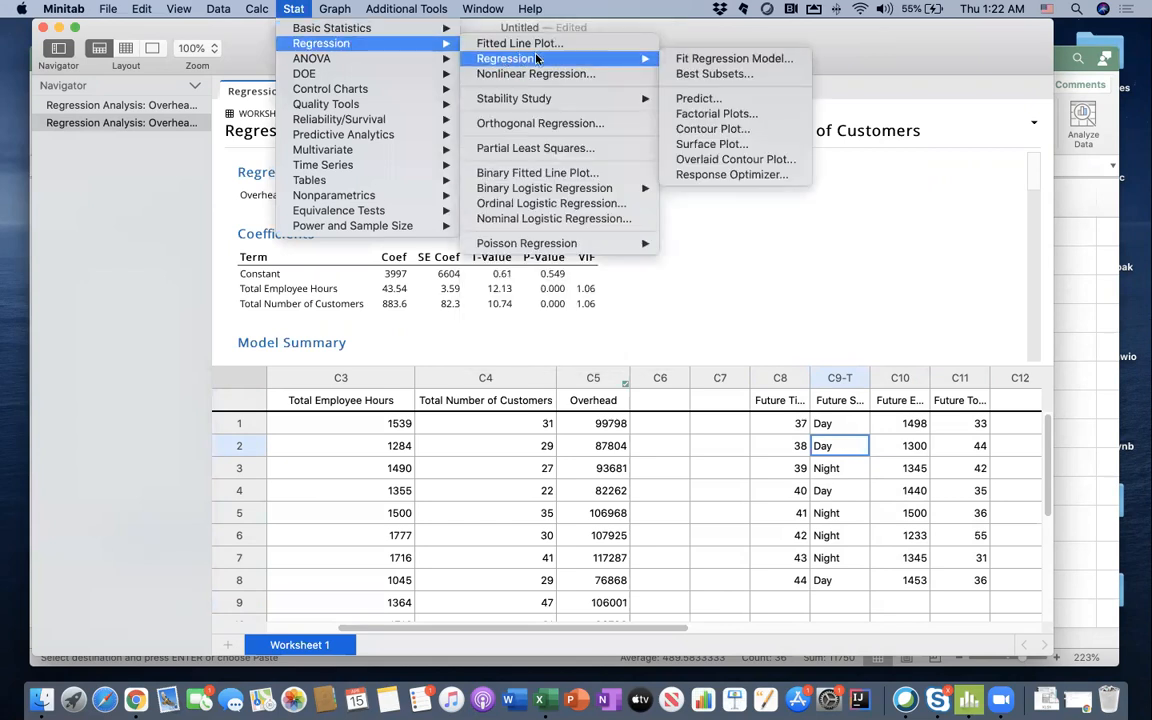
{"action": "left_click", "coordinate": [722, 100]}
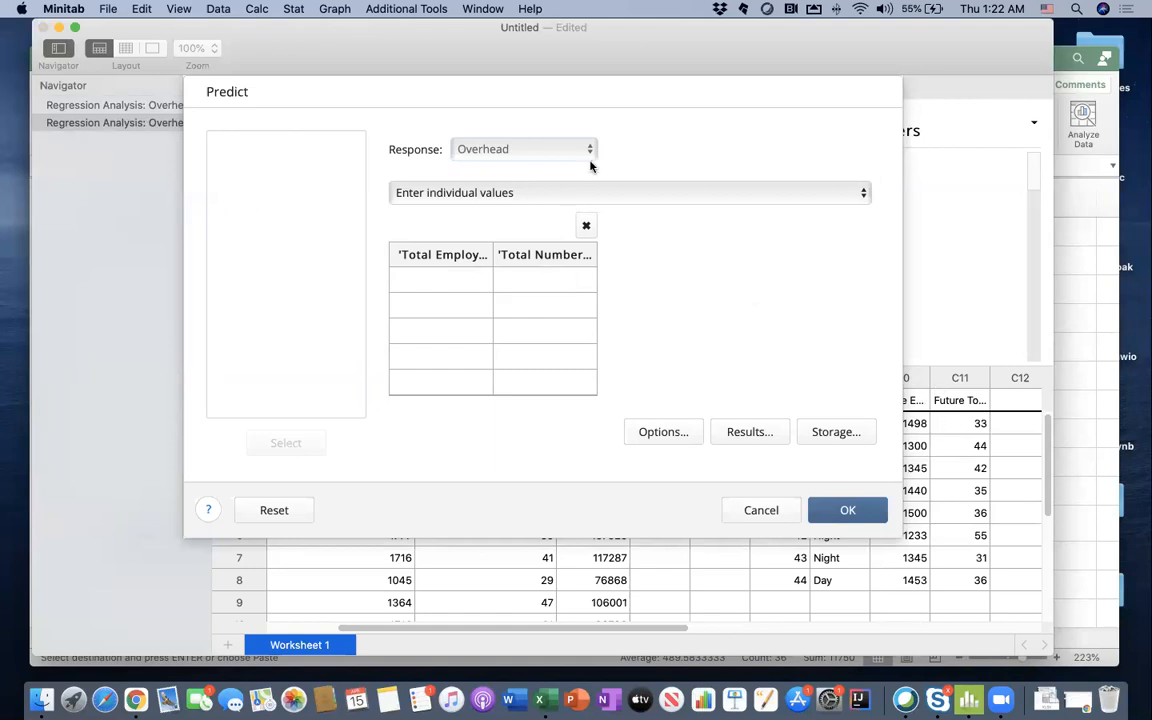
{"action": "left_click", "coordinate": [619, 194]}
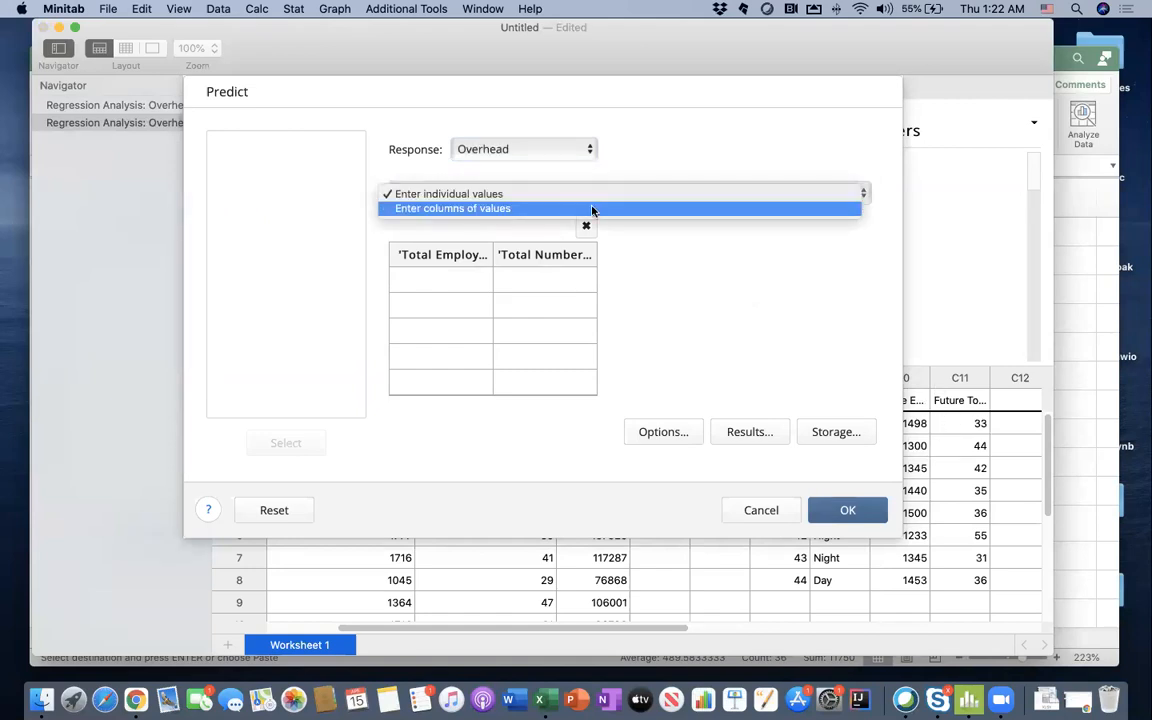
{"action": "left_click", "coordinate": [592, 210]}
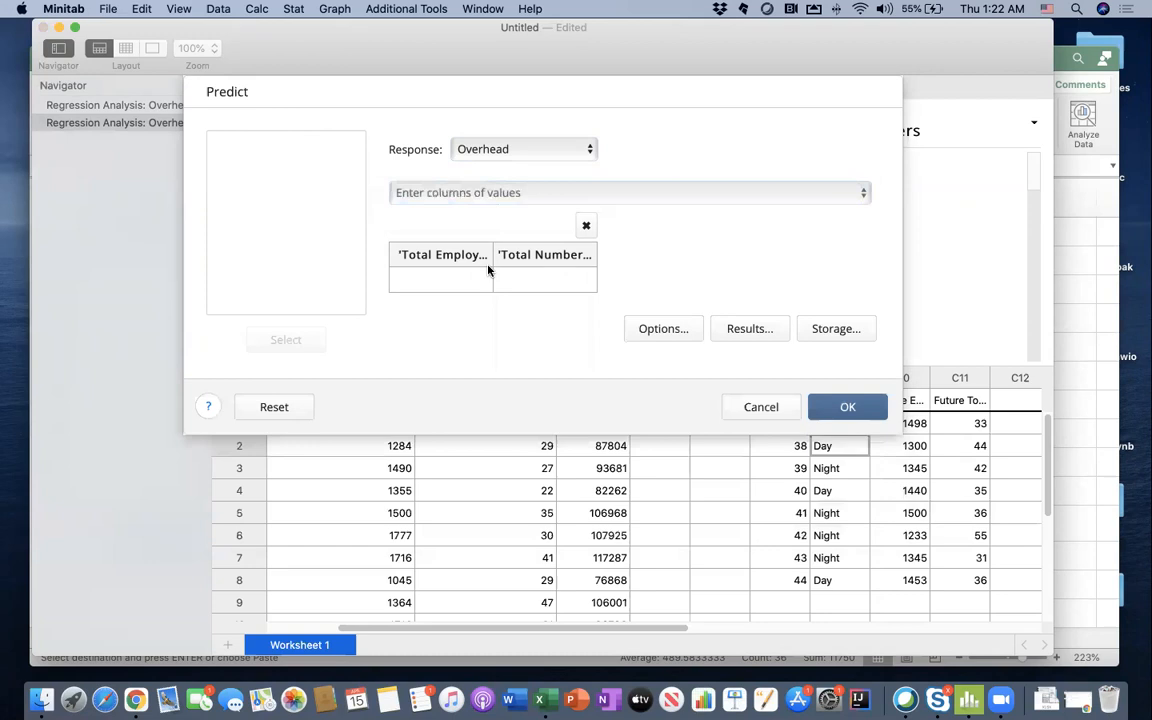
Step: Assign the C10 Future Employee Hours column as the prediction values for Total Employee Hours
{"action": "left_click", "coordinate": [467, 278]}
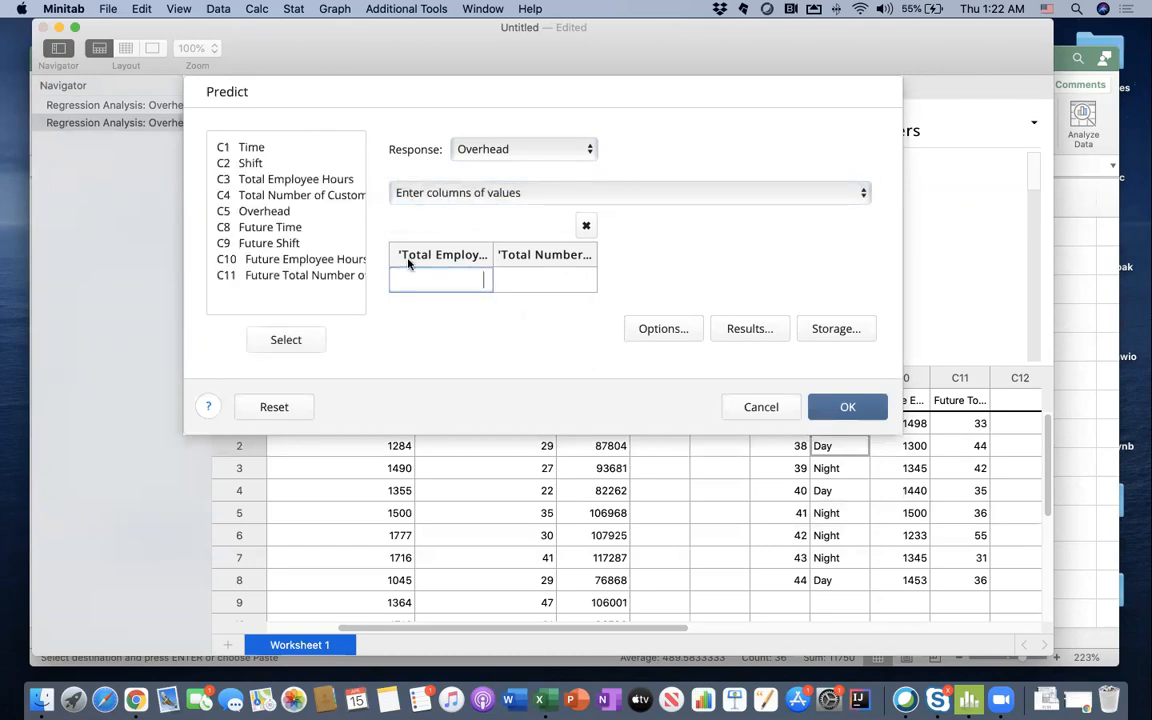
{"action": "left_click", "coordinate": [327, 262]}
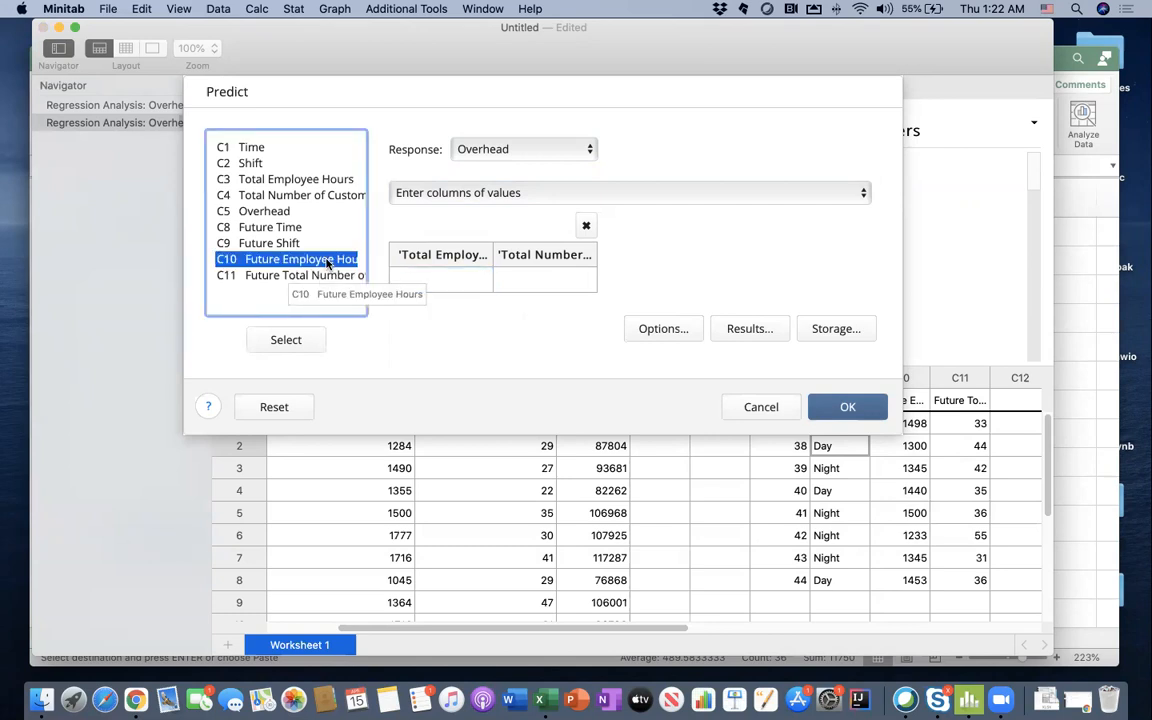
{"action": "double_click", "coordinate": [327, 262]}
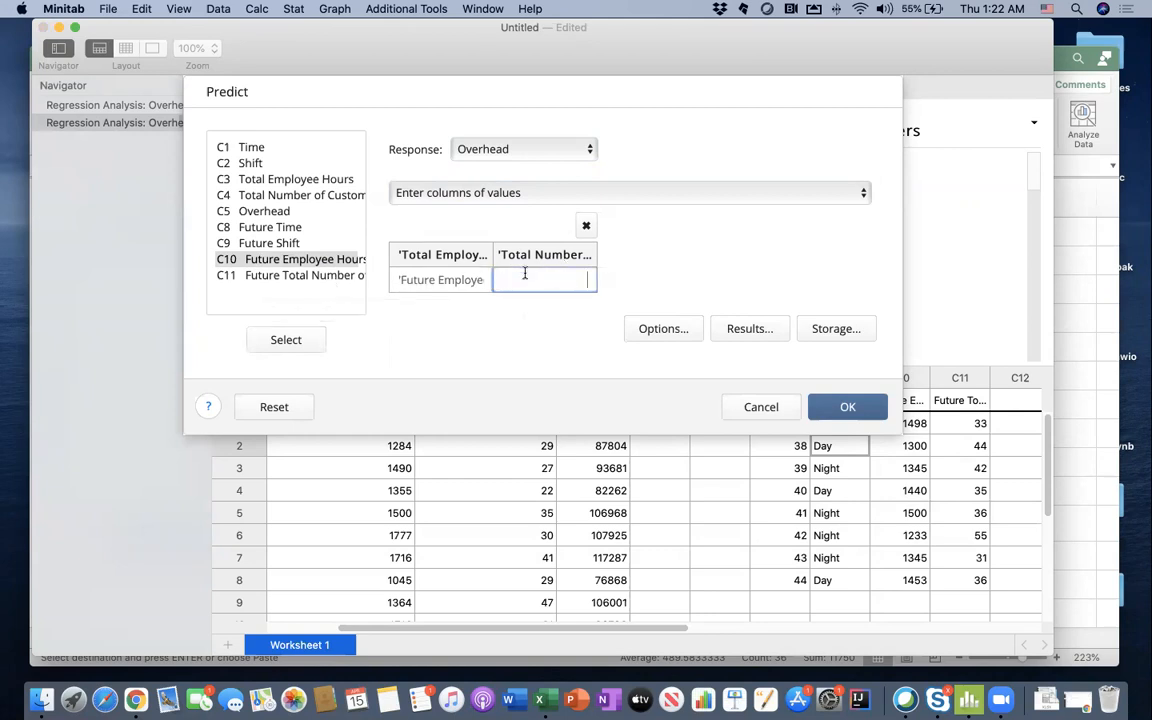
{"action": "left_click", "coordinate": [351, 275]}
{"action": "double_click", "coordinate": [351, 276]}
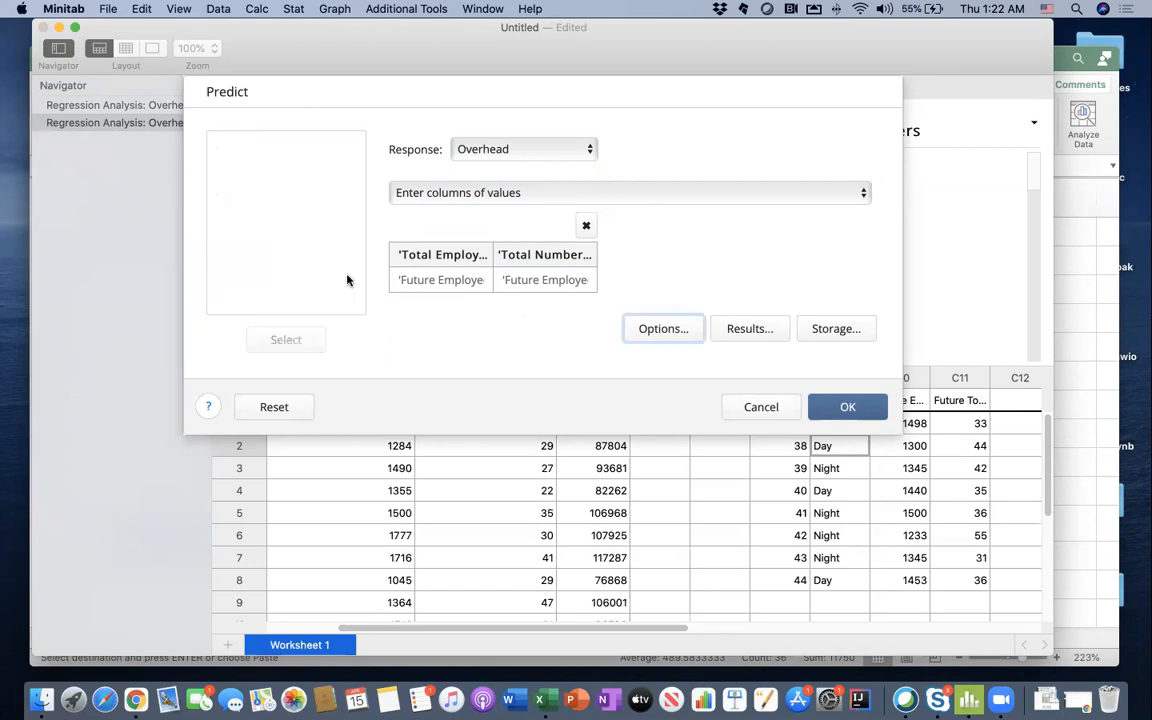
{"action": "double_click", "coordinate": [567, 282]}
{"action": "type", "text": "\\\\\\ Hours"}
{"action": "triple_click", "coordinate": [582, 284]}
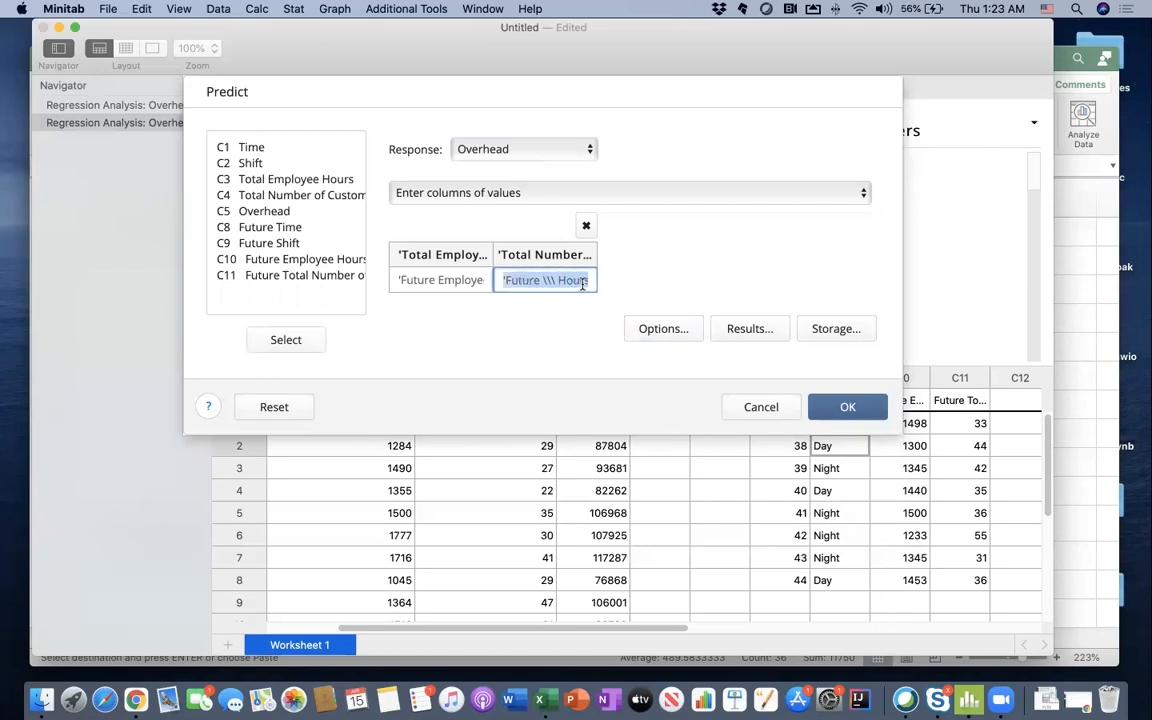
{"action": "key", "text": "BackSpace"}
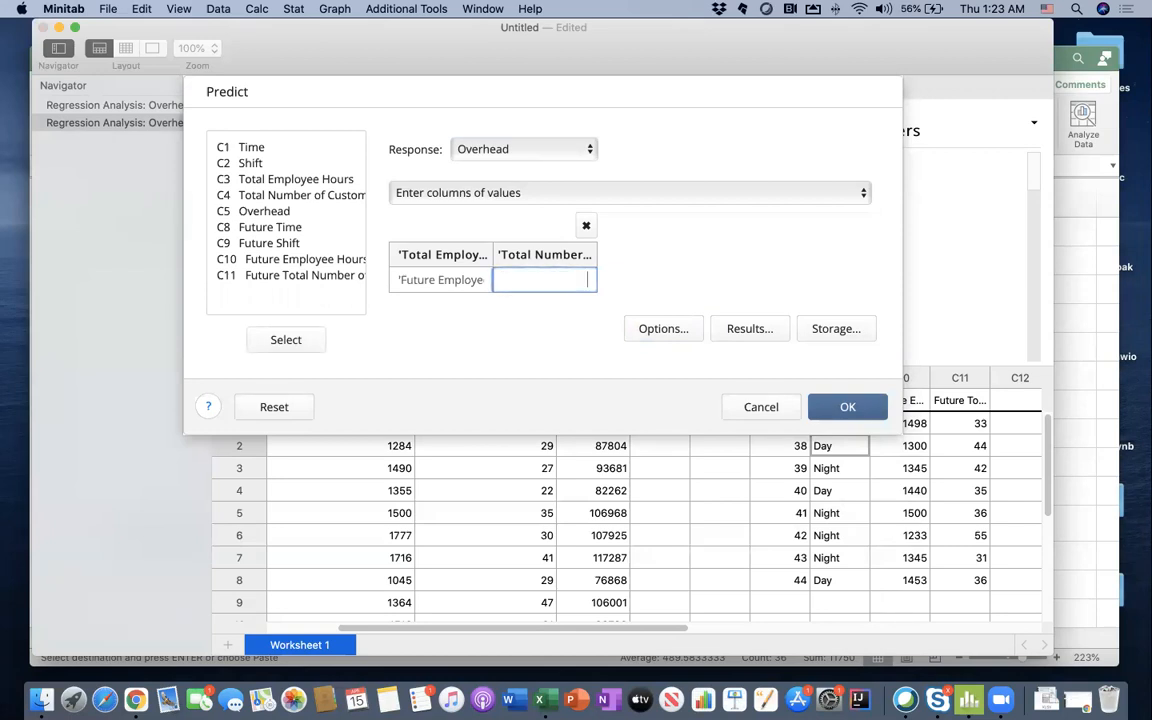
Step: Assign the C11 Future Total Number of Customer column to Total Number of Customers and check the prediction's confidence options without changing them
{"action": "left_click", "coordinate": [295, 276]}
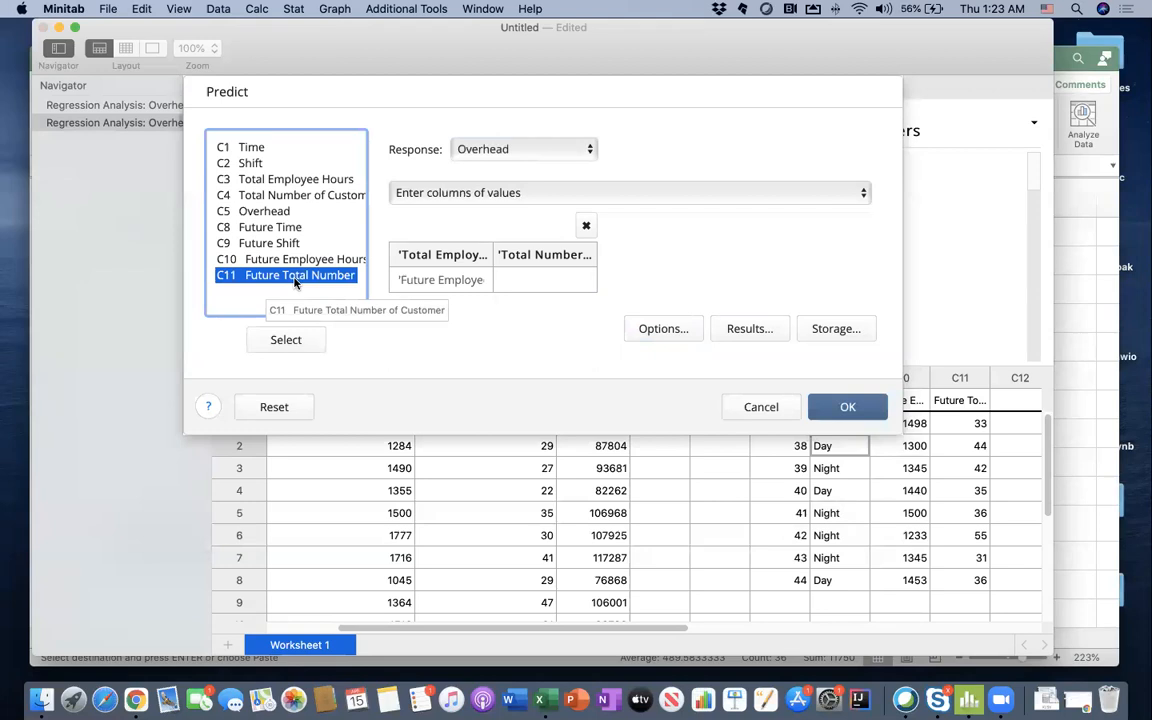
{"action": "double_click", "coordinate": [295, 276]}
{"action": "left_click", "coordinate": [658, 330]}
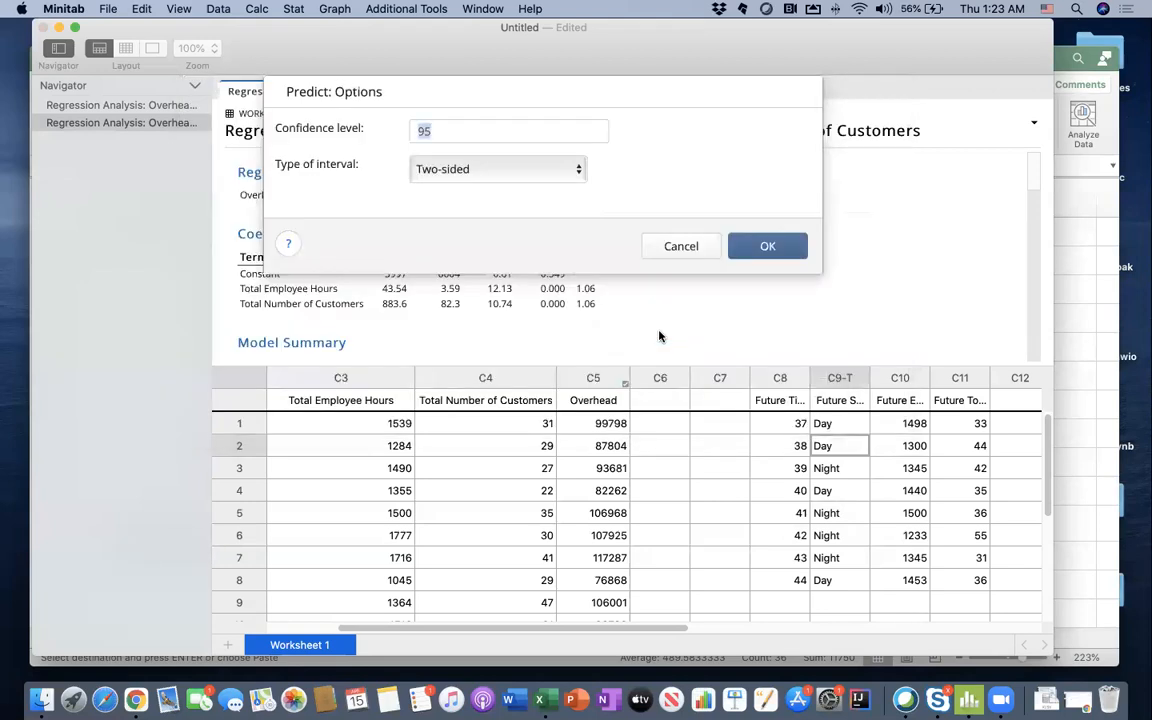
{"action": "left_click", "coordinate": [690, 248]}
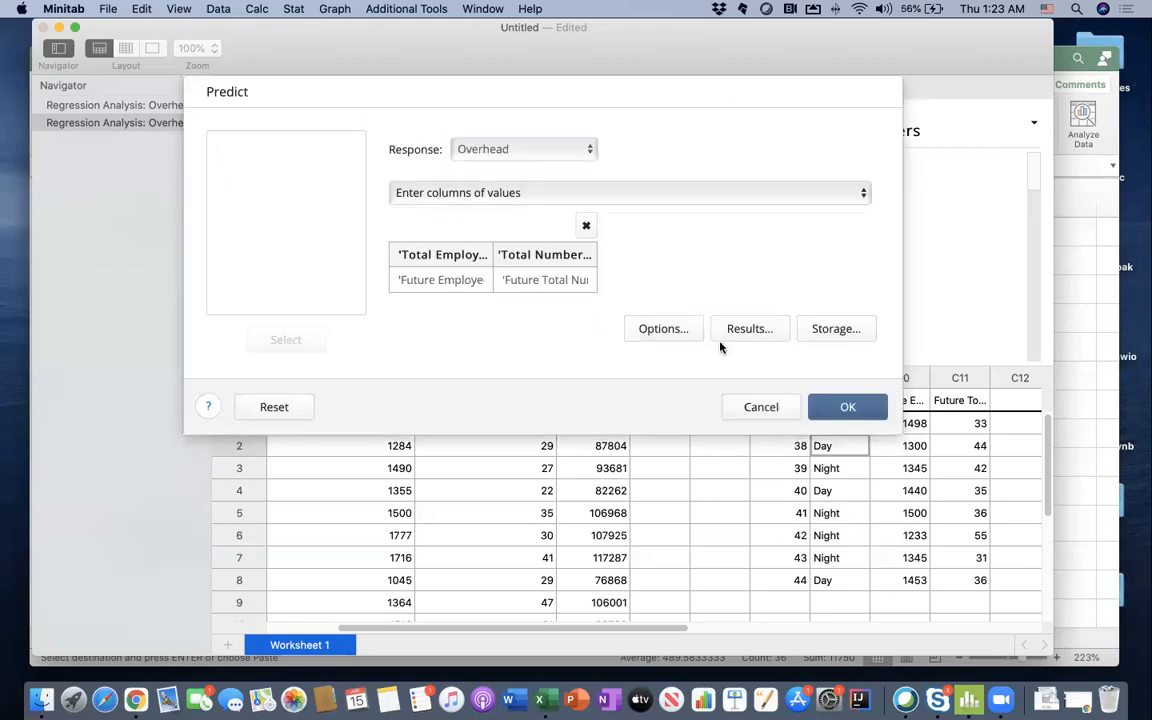
Step: Include the regression equation and prediction table in the results and run the overhead prediction
{"action": "left_click", "coordinate": [765, 335]}
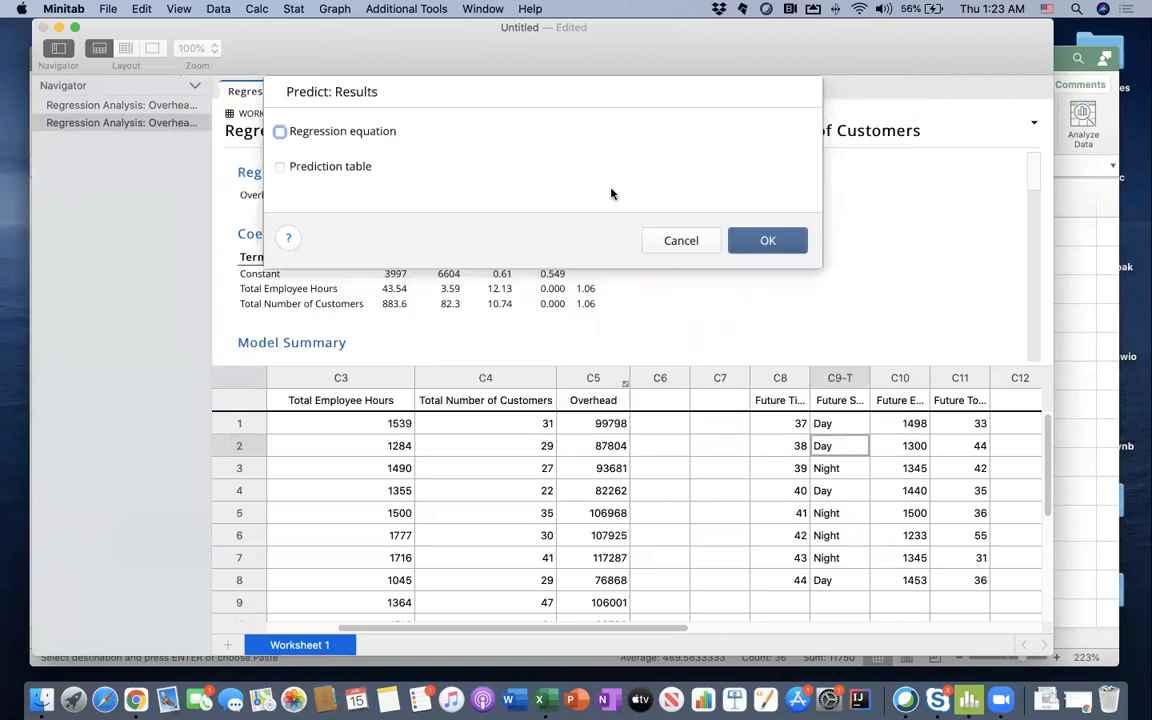
{"action": "left_click", "coordinate": [332, 165]}
{"action": "left_click", "coordinate": [340, 131]}
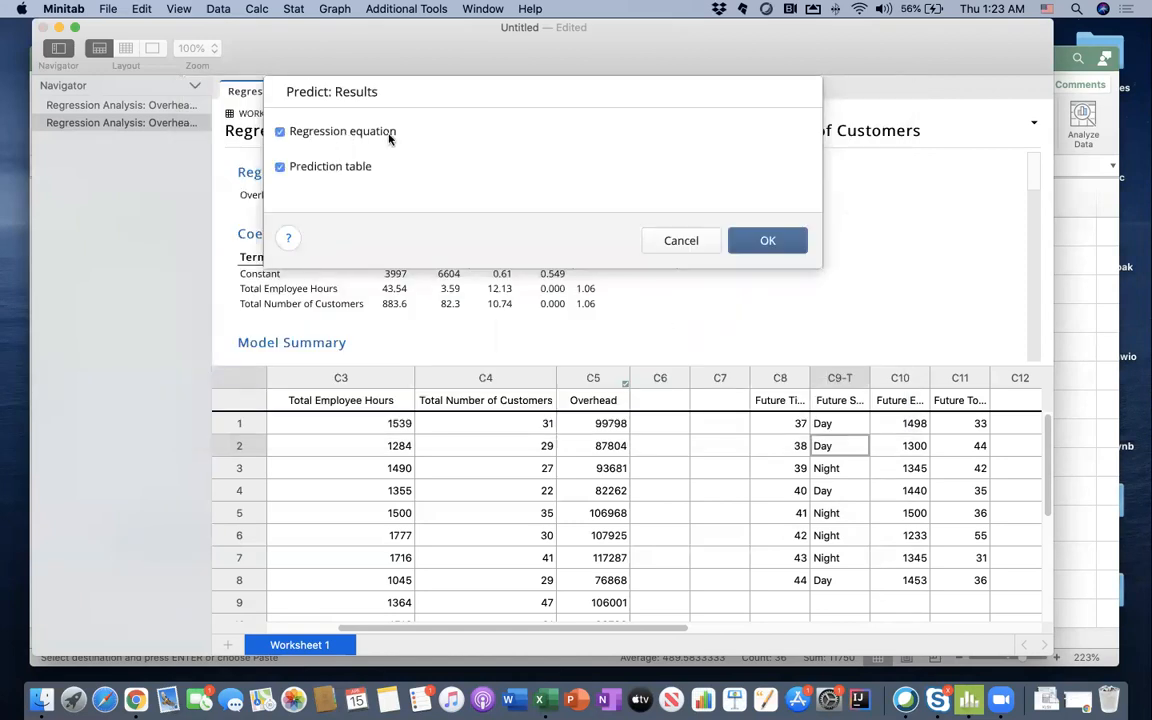
{"action": "left_click", "coordinate": [767, 241]}
{"action": "left_click", "coordinate": [846, 406]}
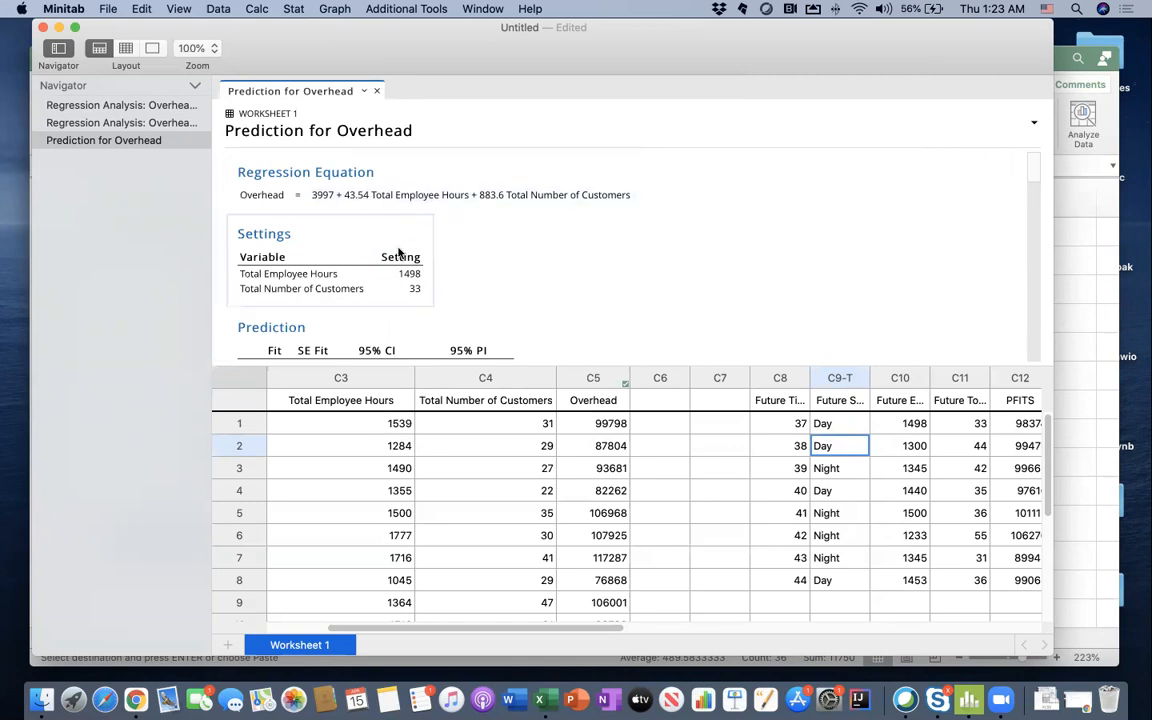
Step: Examine the settings, fit, 95% CI and 95% PI of each prediction against the future data, and switch to Excel to compare the overhead values
{"action": "scroll", "coordinate": [400, 254], "scroll_direction": "down", "scroll_amount": 3}
{"action": "scroll", "coordinate": [400, 254], "scroll_direction": "down", "scroll_amount": 1}
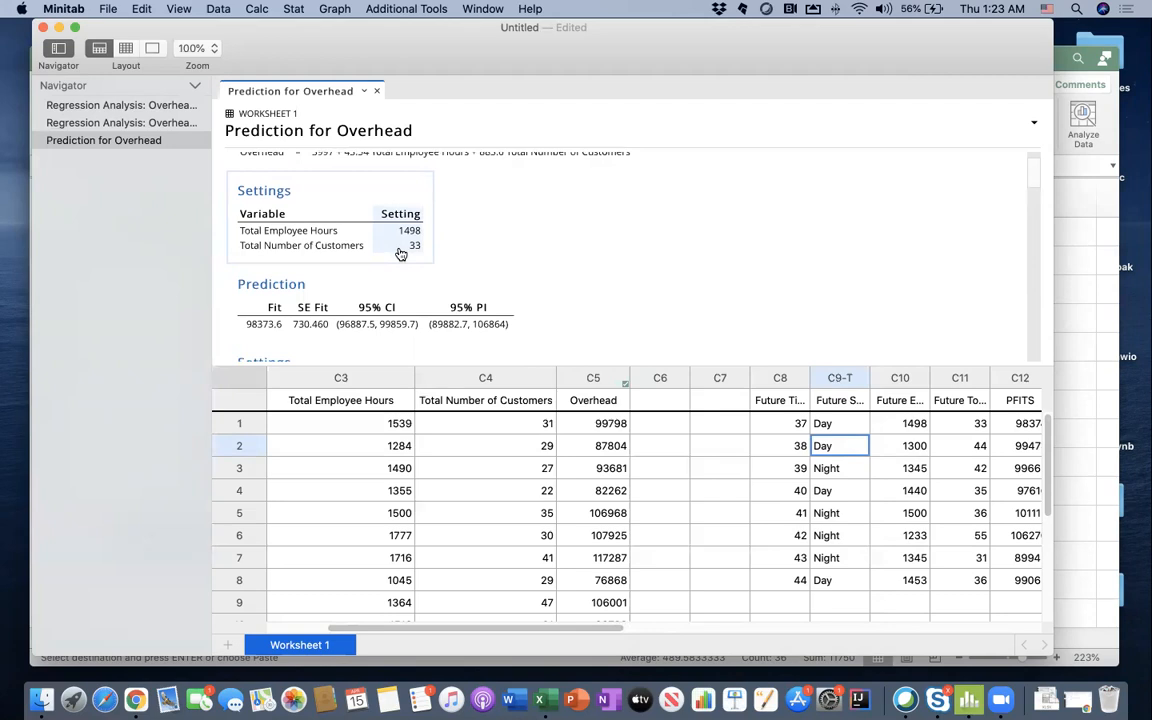
{"action": "scroll", "coordinate": [400, 254], "scroll_direction": "up", "scroll_amount": 3}
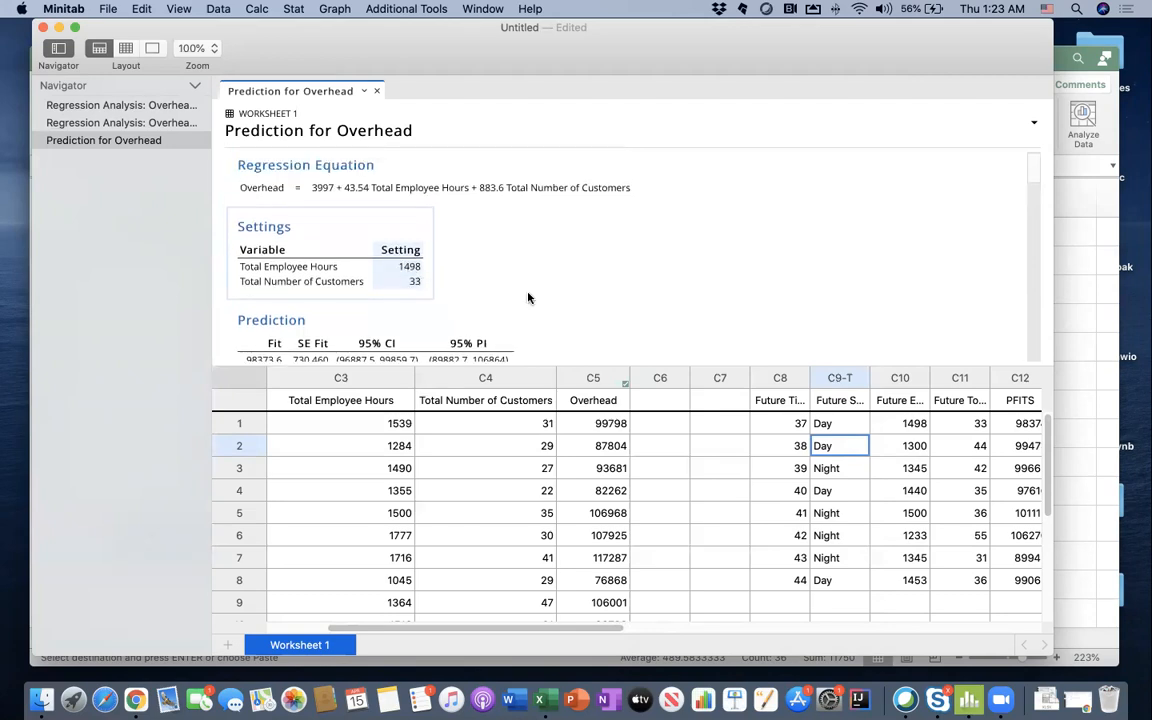
{"action": "left_click", "coordinate": [912, 428]}
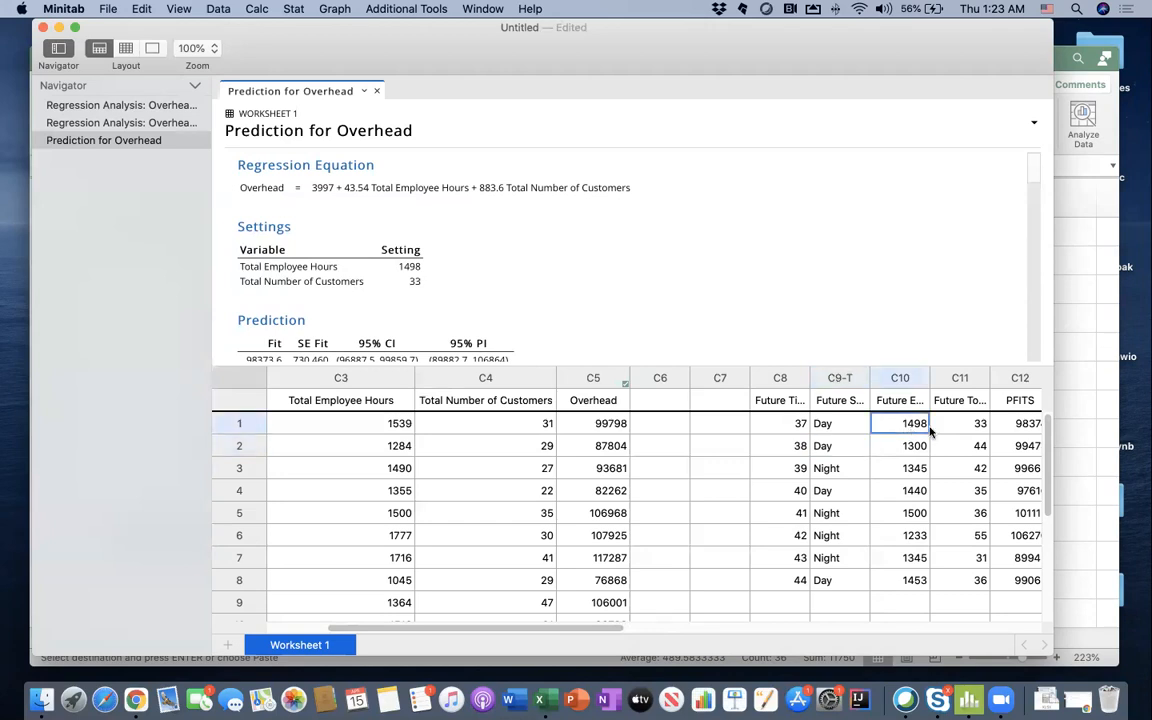
{"action": "left_click", "coordinate": [964, 428]}
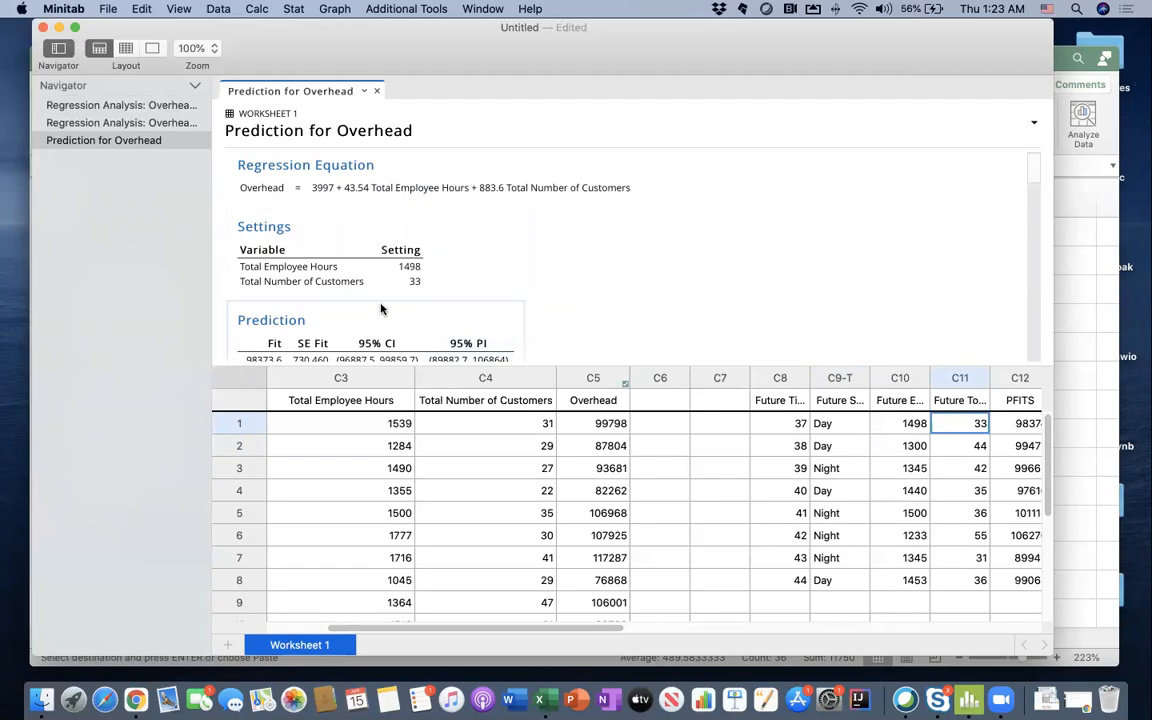
{"action": "scroll", "coordinate": [380, 310], "scroll_direction": "down", "scroll_amount": 2}
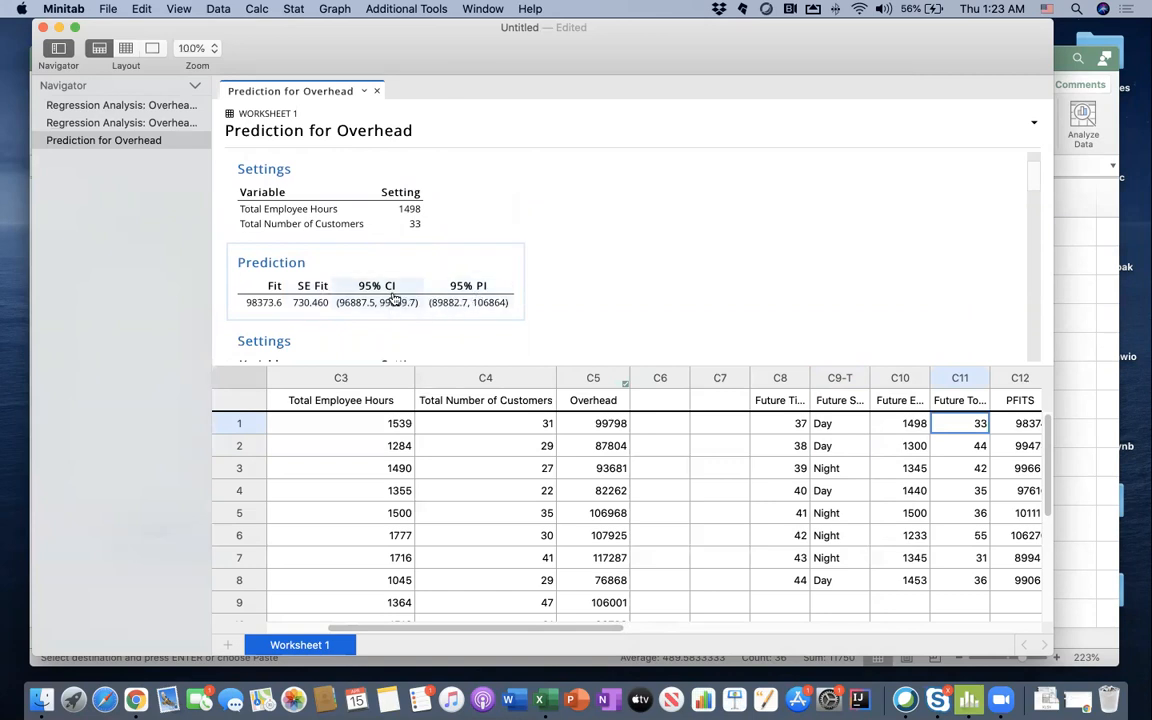
{"action": "scroll", "coordinate": [390, 300], "scroll_direction": "down", "scroll_amount": 2}
{"action": "scroll", "coordinate": [394, 300], "scroll_direction": "down", "scroll_amount": 1}
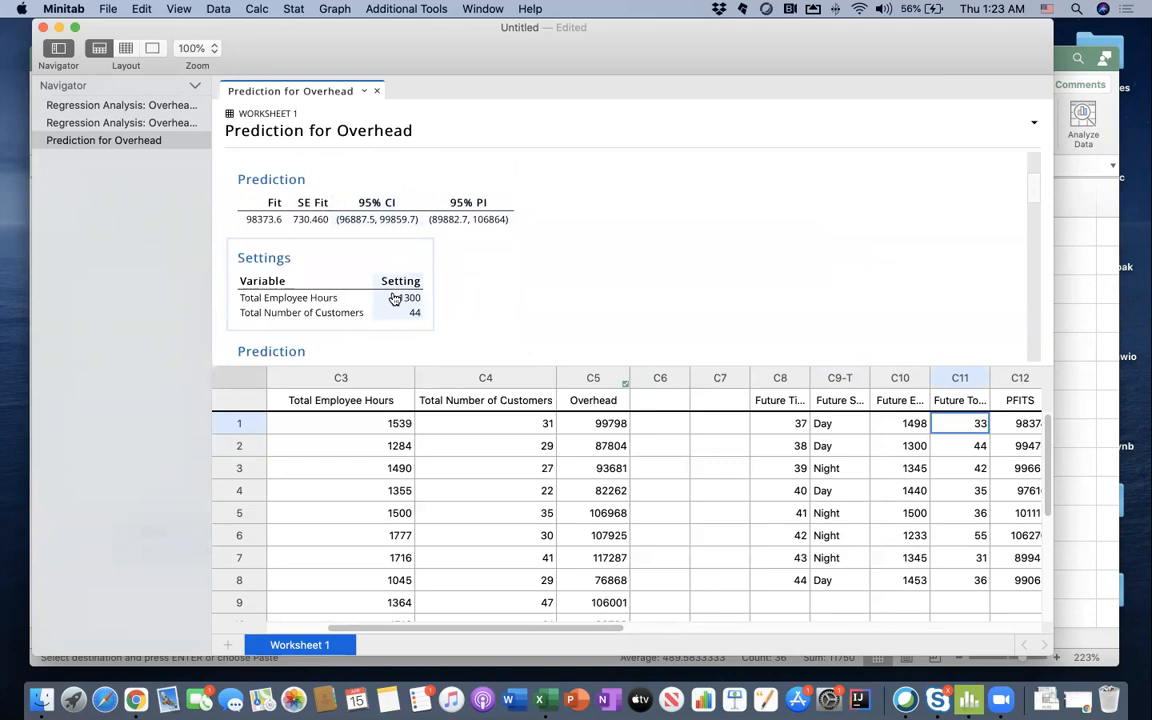
{"action": "scroll", "coordinate": [390, 300], "scroll_direction": "down", "scroll_amount": 5}
{"action": "scroll", "coordinate": [382, 307], "scroll_direction": "down", "scroll_amount": 10}
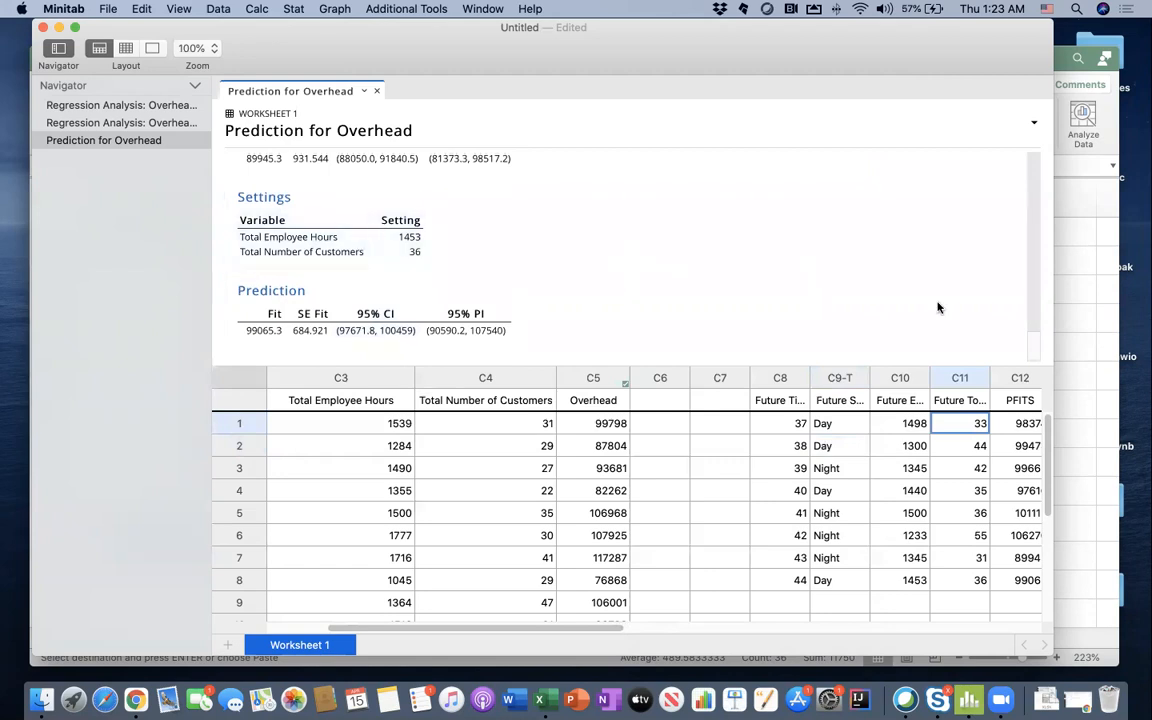
{"action": "scroll", "coordinate": [818, 283], "scroll_direction": "up", "scroll_amount": 15}
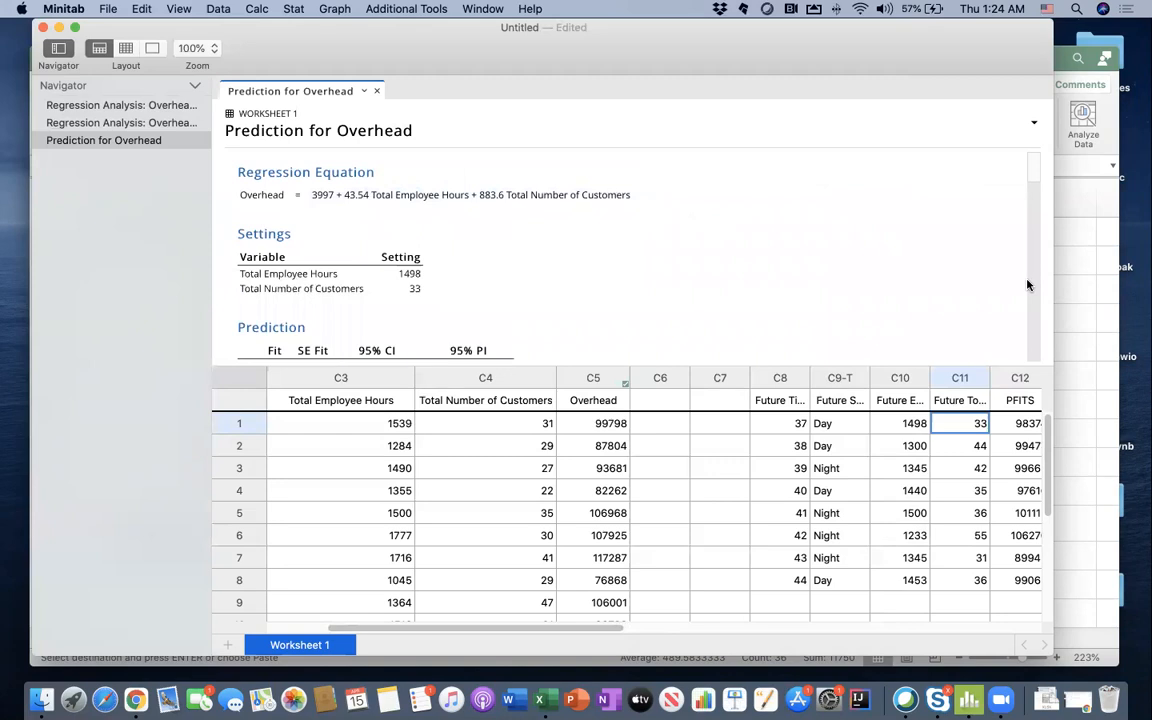
{"action": "left_click", "coordinate": [1108, 307]}
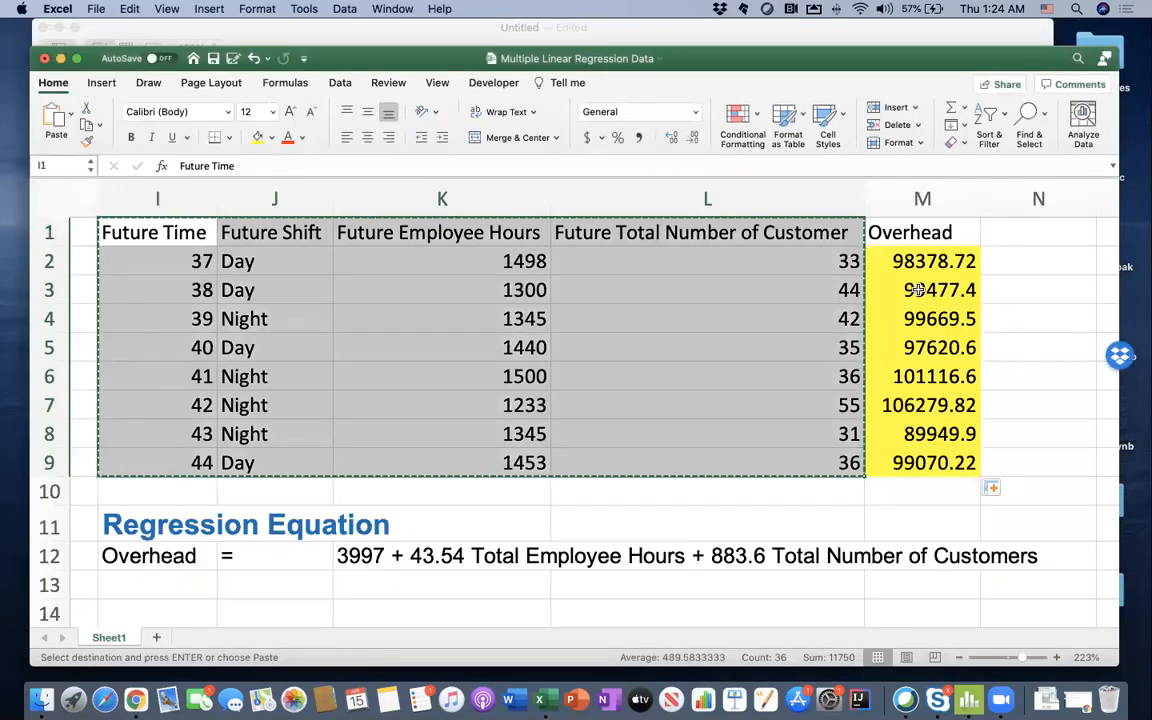